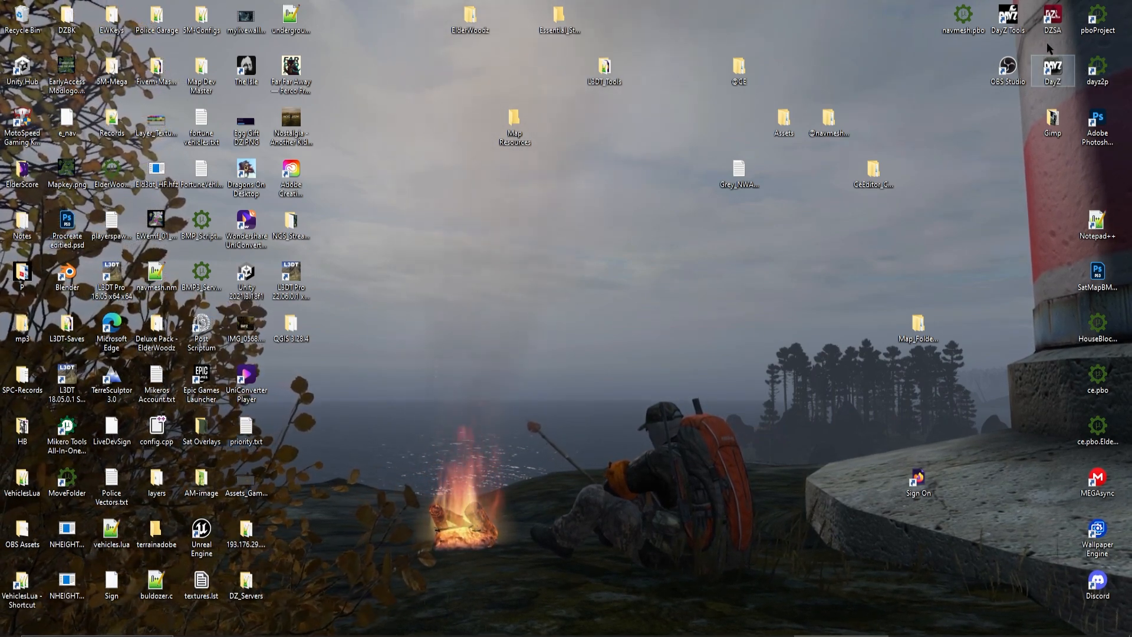
# Launch DayZ Tools and mount the work drive
pyautogui.doubleClick(1014, 16)
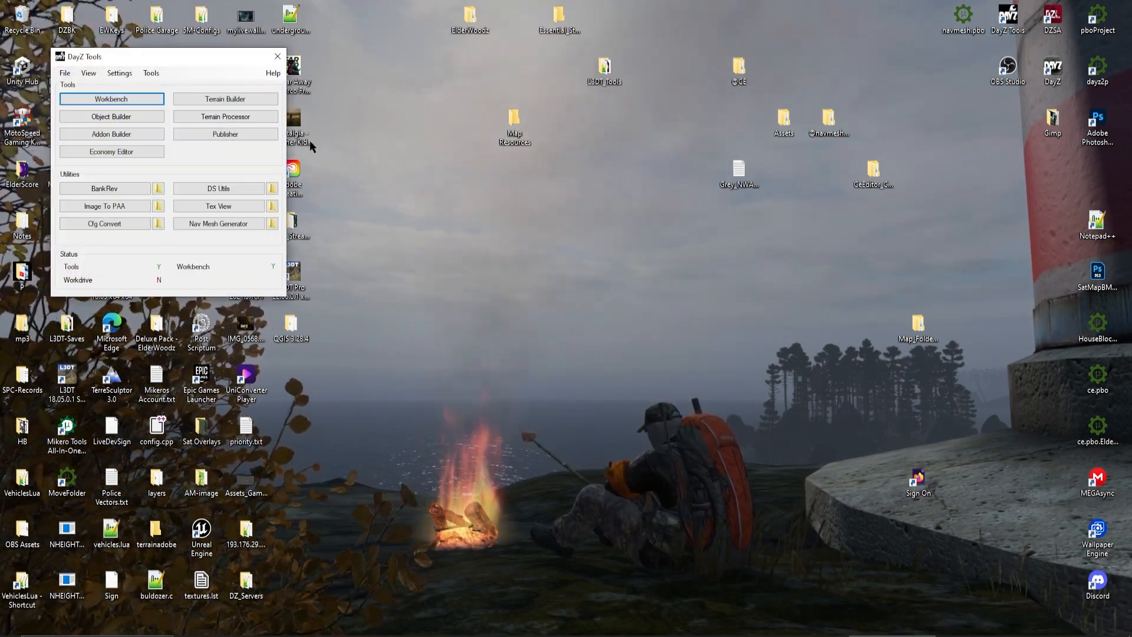
pyautogui.moveTo(212, 58); pyautogui.dragTo(639, 217)
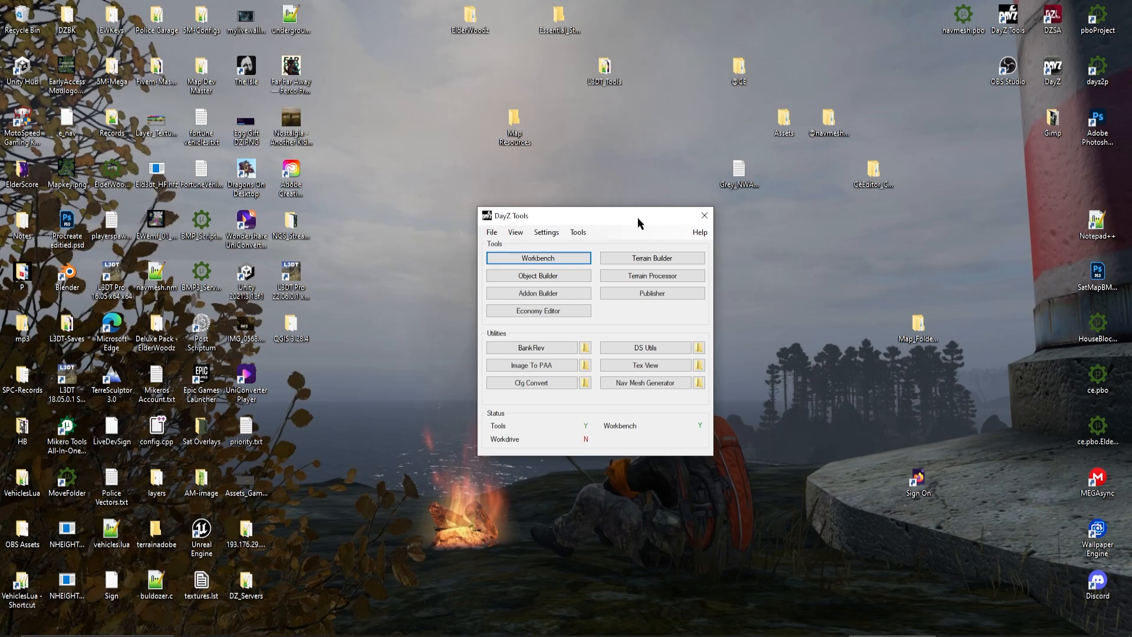
pyautogui.click(579, 232)
pyautogui.click(603, 243)
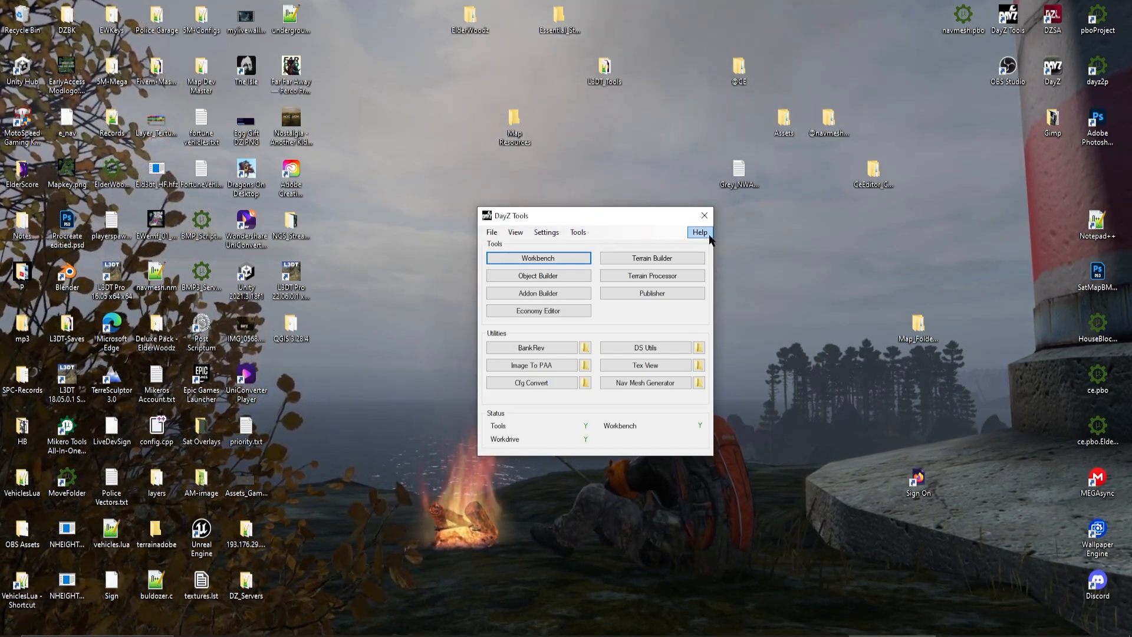
pyautogui.moveTo(620, 220); pyautogui.dragTo(610, 228)
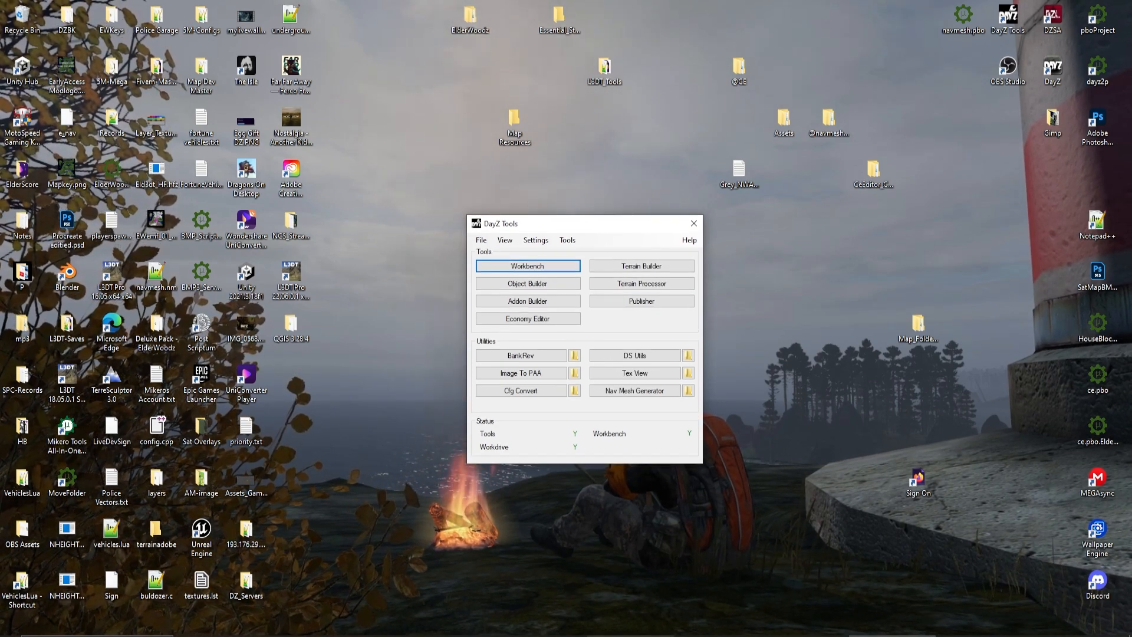
# Switch to Discord and follow the essentials channel to the QGIS downloads channel, opening the linked QGIS website
pyautogui.hotkey('alt', 'Tab')
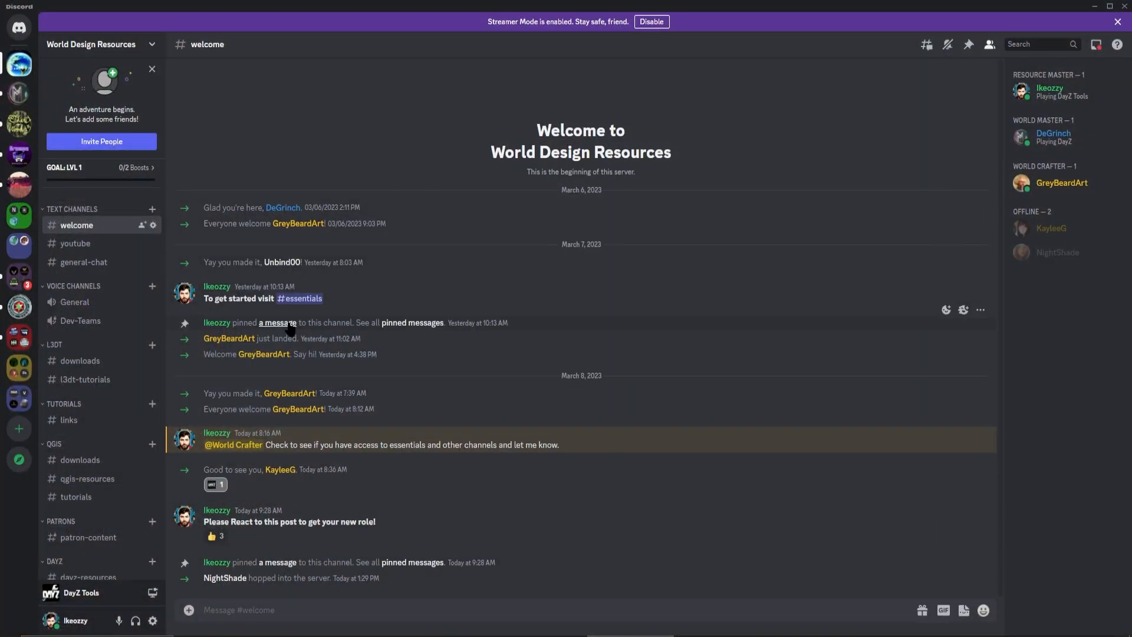
pyautogui.click(297, 301)
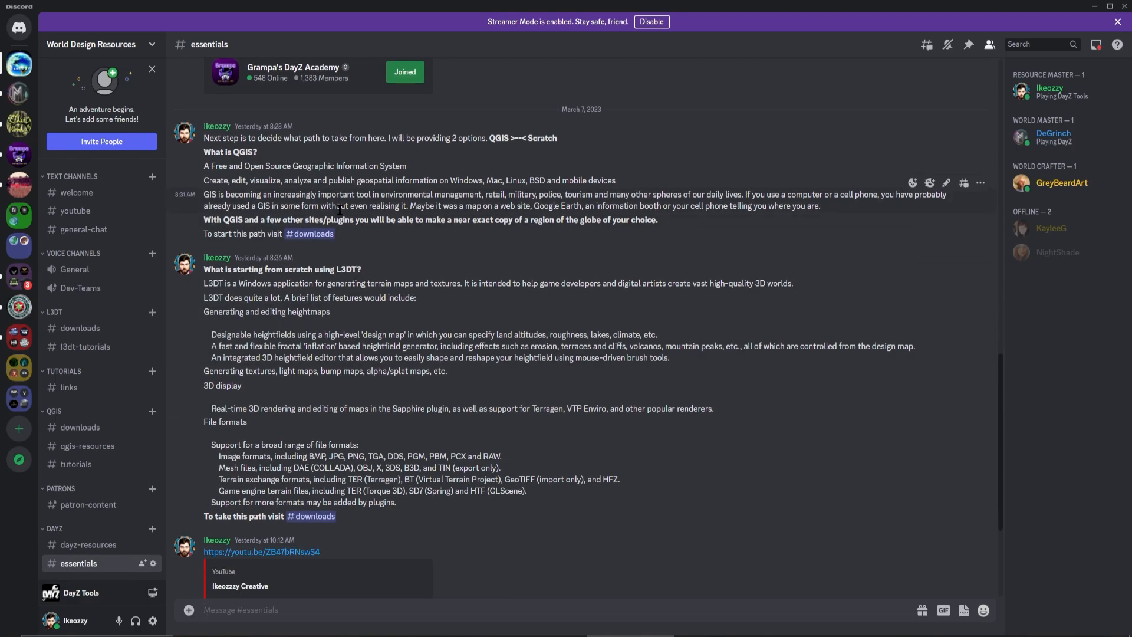
pyautogui.click(311, 234)
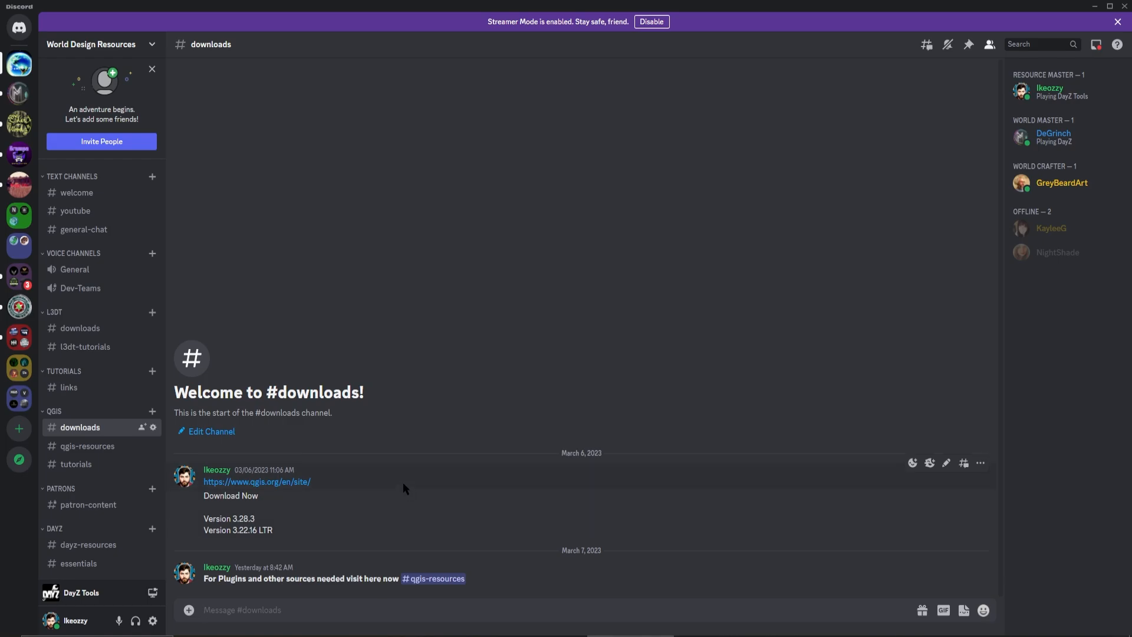
pyautogui.click(276, 481)
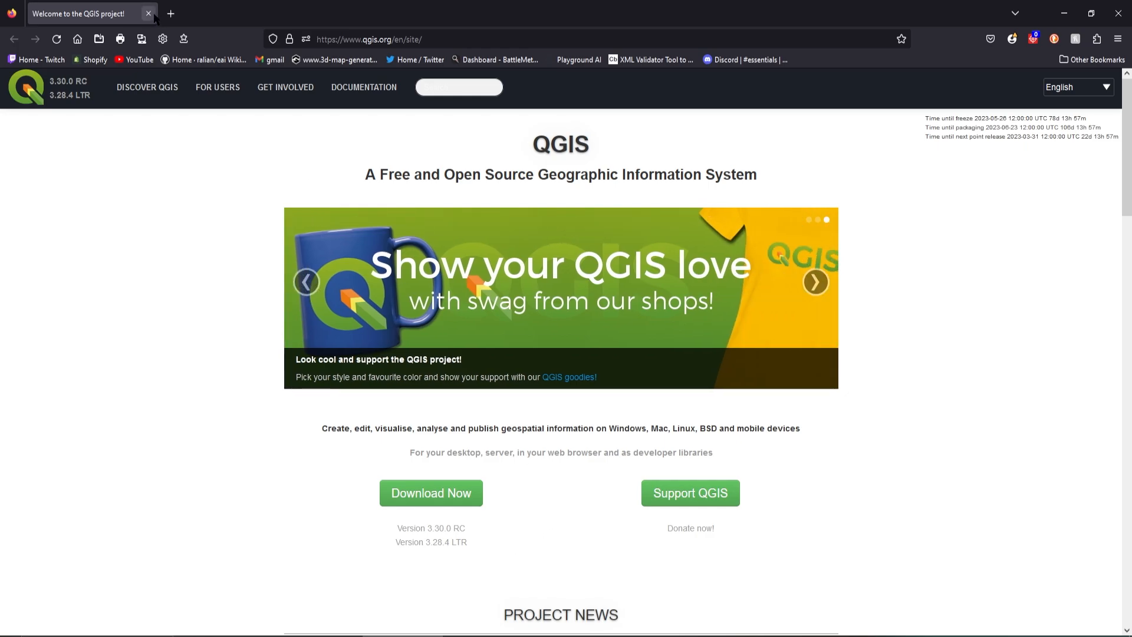
# Return to Discord, open the qgis-resources channel's OpenTopography link, and view the SRTM GL1 area selection map
pyautogui.click(668, 627)
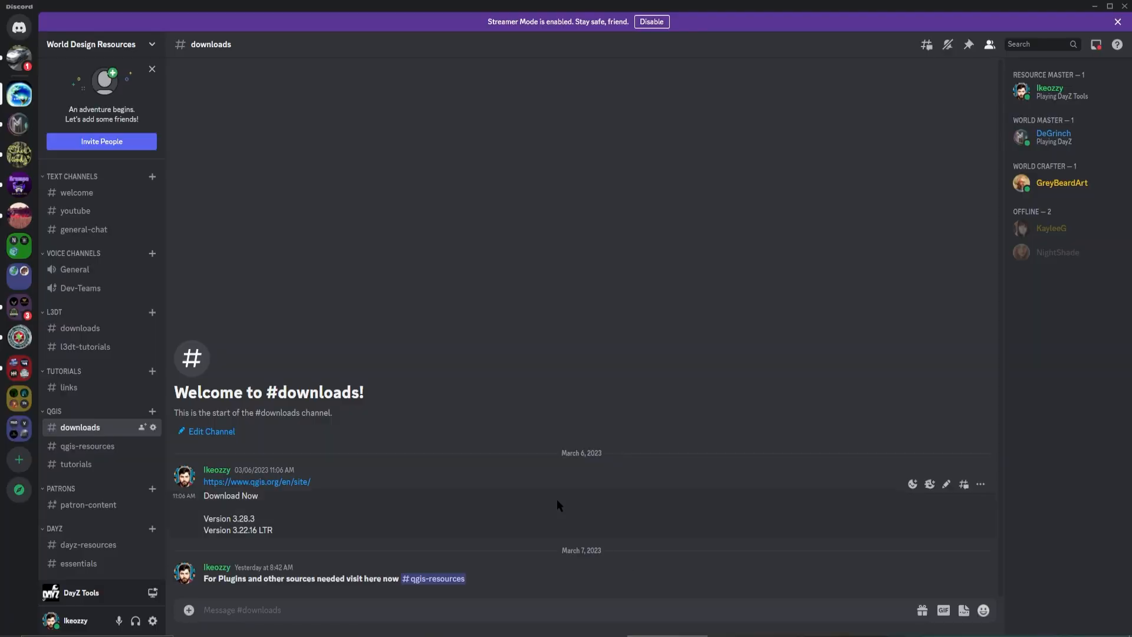
pyautogui.click(437, 579)
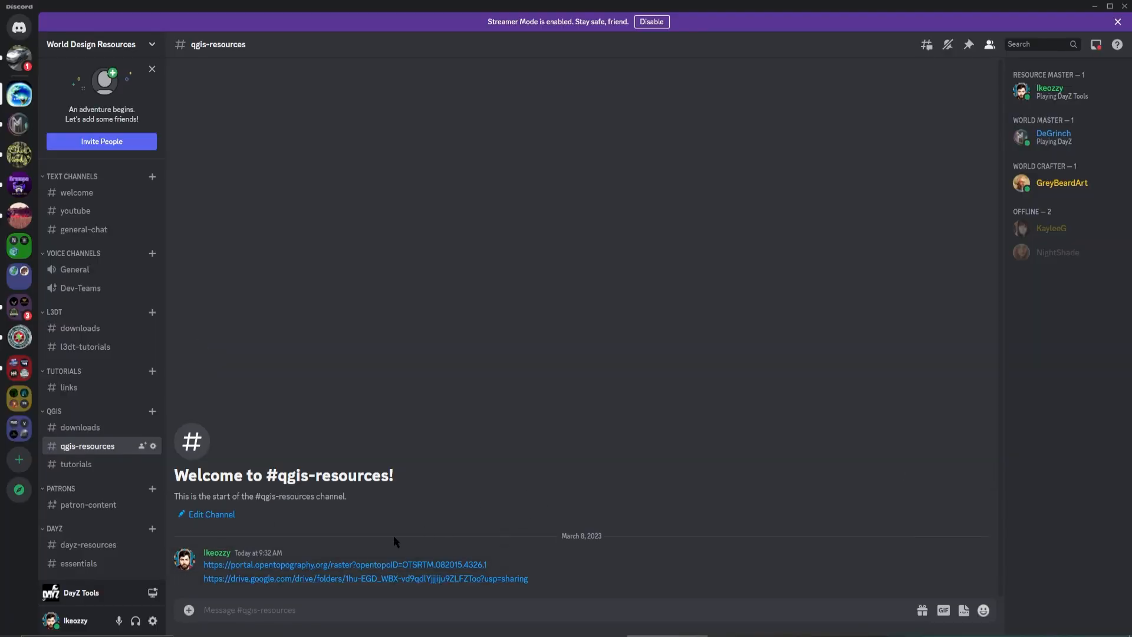
pyautogui.click(277, 567)
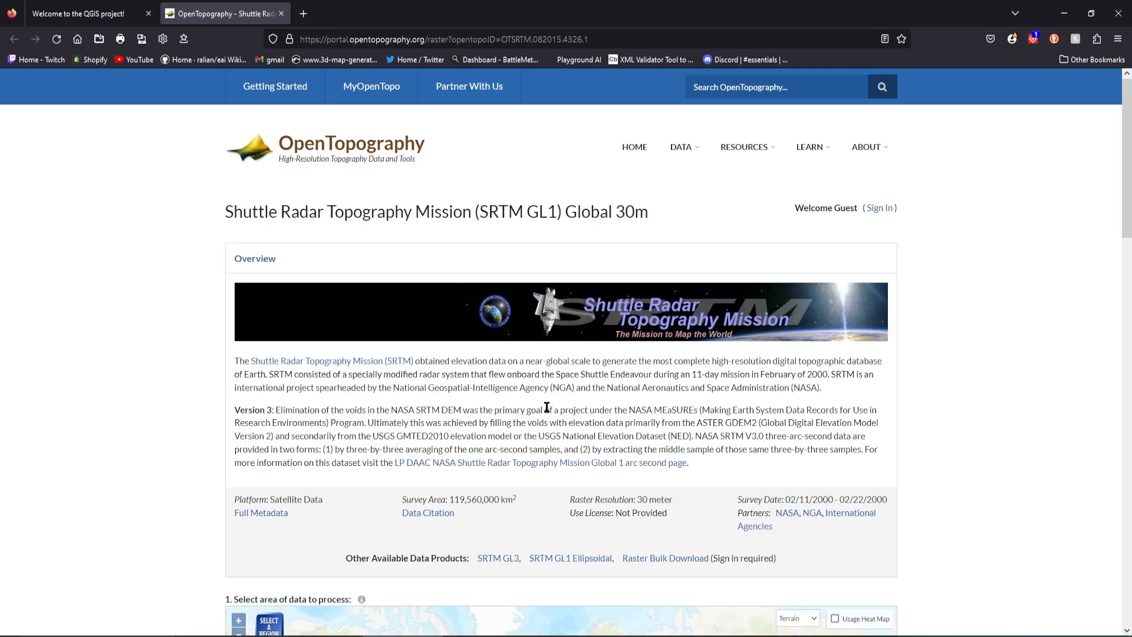
pyautogui.scroll(-5, 546, 406)
pyautogui.scroll(-2, 556, 283)
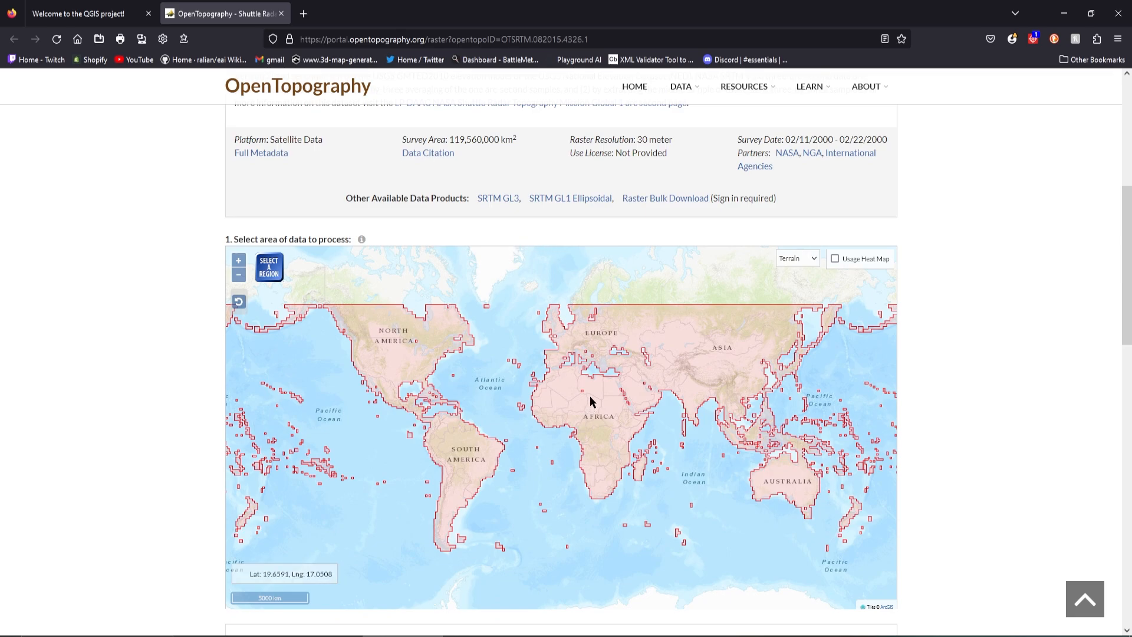
# Download the gtt folder from the Google Drive link in Discord's qgis-resources channel and close the Drive page
pyautogui.click(667, 636)
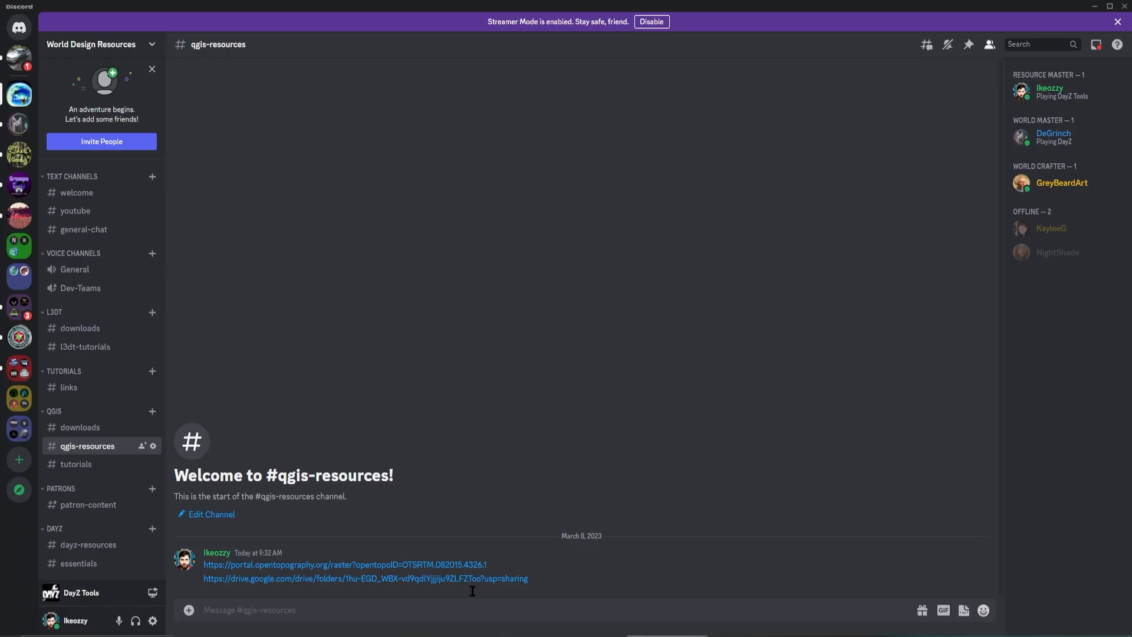
pyautogui.click(343, 580)
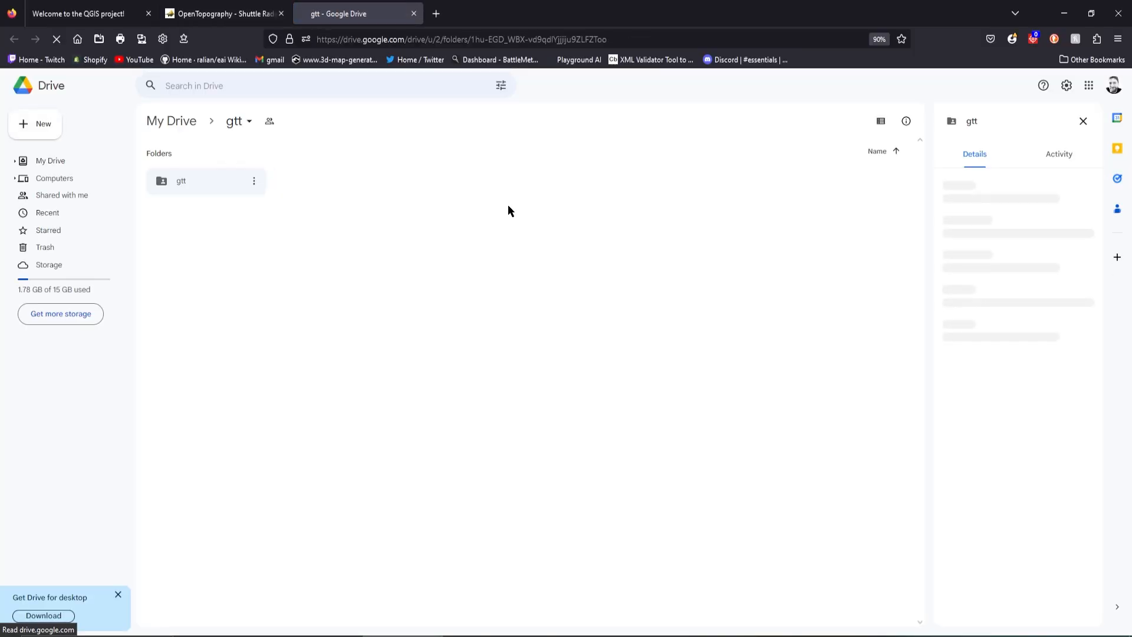
pyautogui.click(194, 184)
pyautogui.rightClick(196, 187)
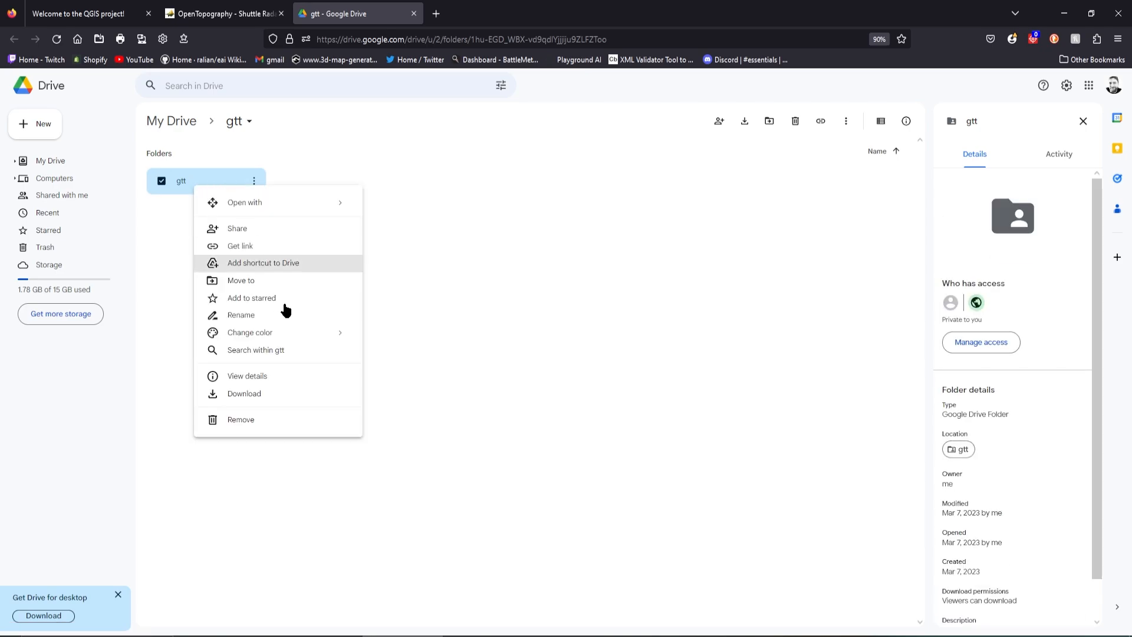
pyautogui.click(244, 394)
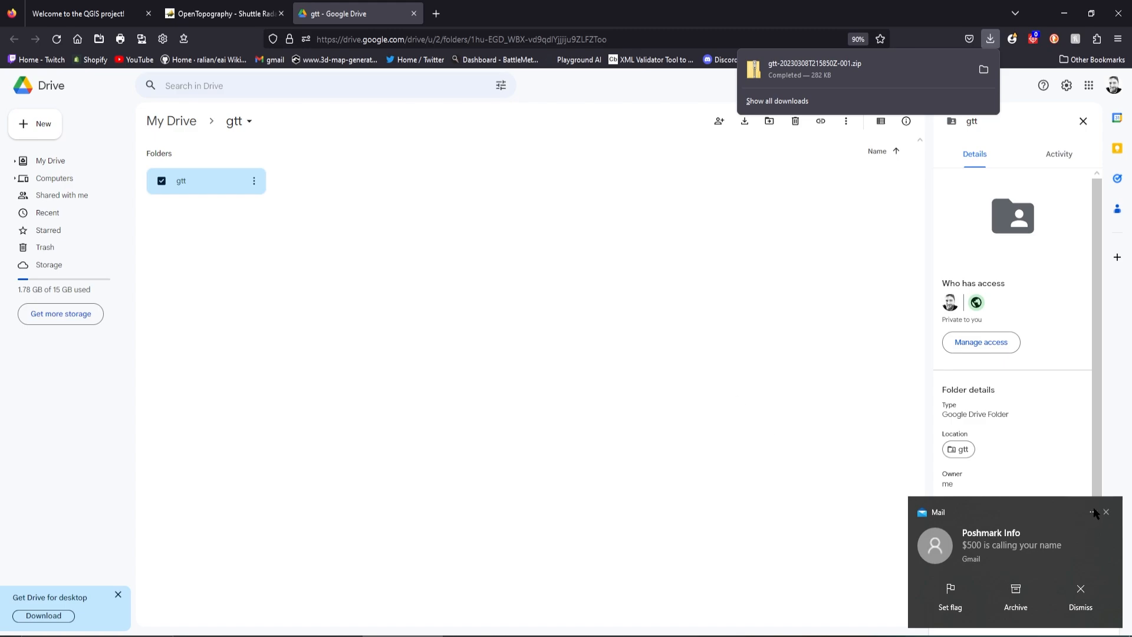
pyautogui.click(1107, 512)
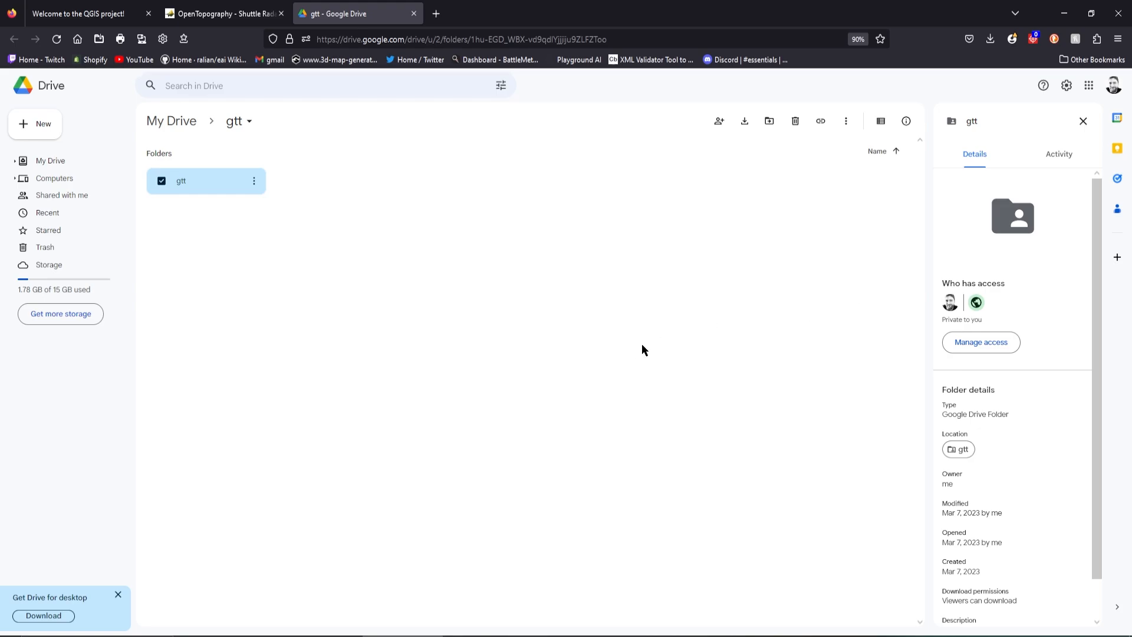
pyautogui.click(413, 14)
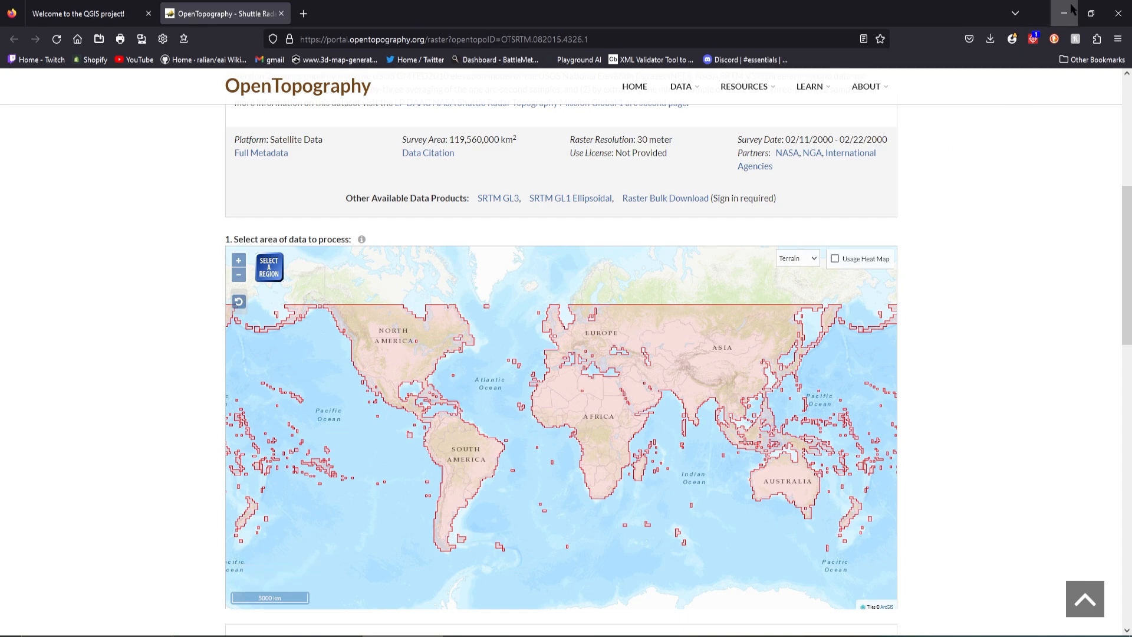
# Minimize the browser and Discord, and launch QGIS Desktop 3.28.4
pyautogui.click(1065, 13)
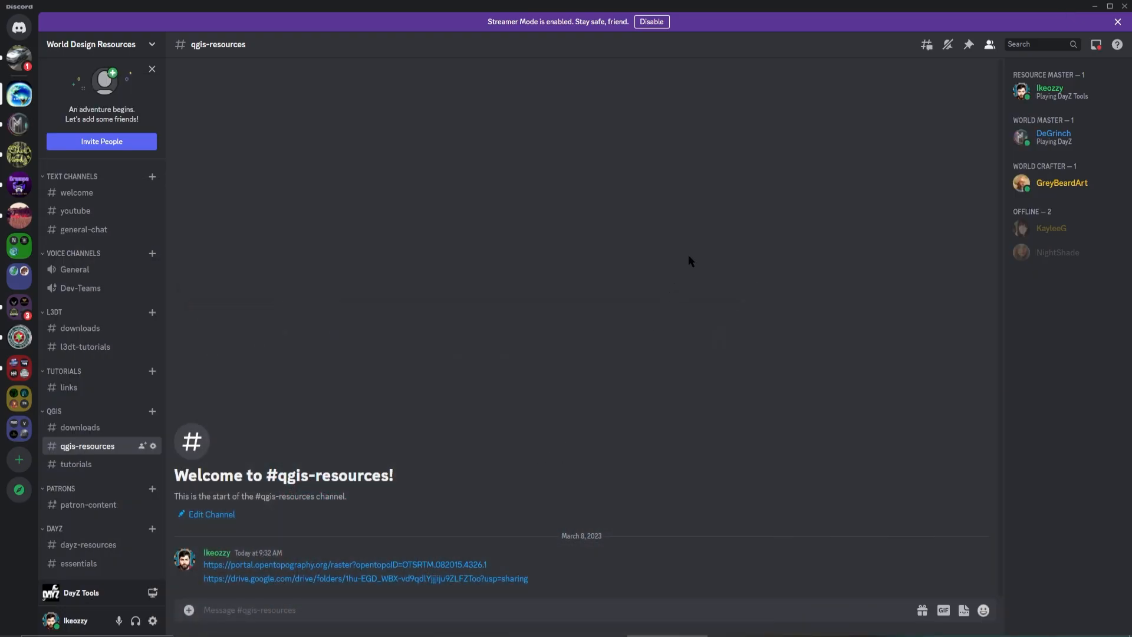
pyautogui.click(1094, 6)
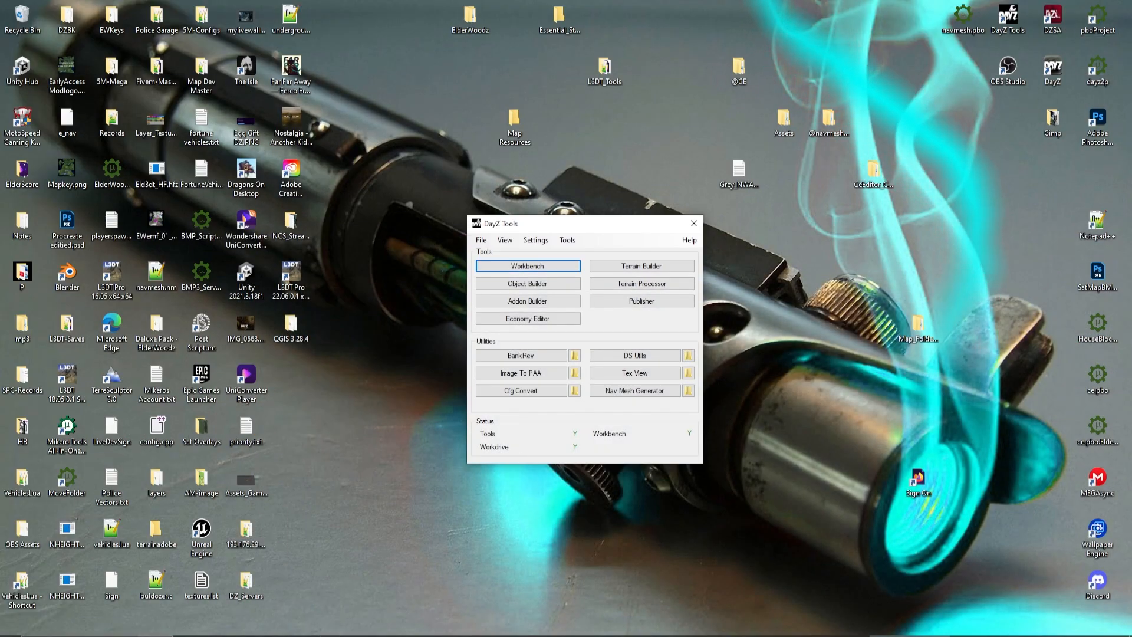
pyautogui.press('super+s')
pyautogui.write('q')
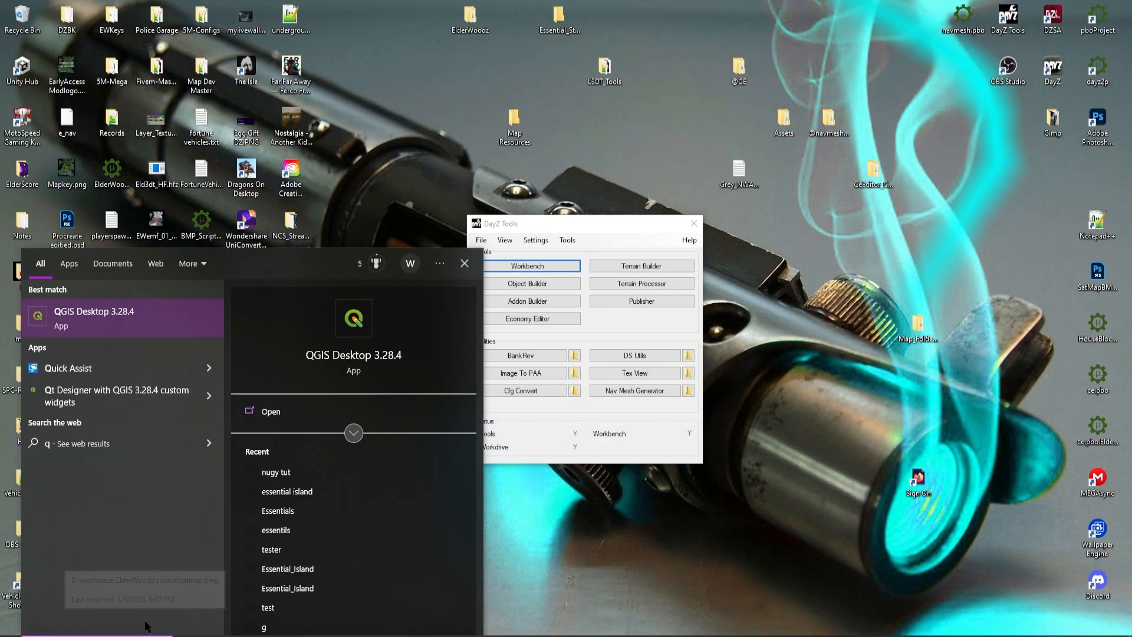
pyautogui.click(124, 321)
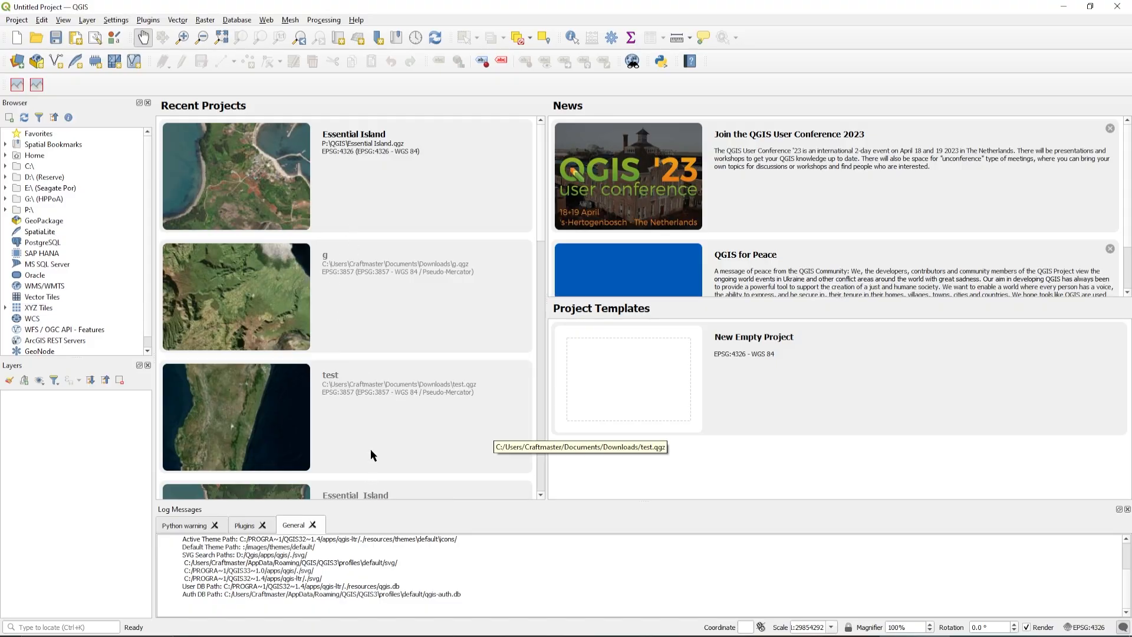
# Create a new empty QGIS project
pyautogui.scroll(-5, 371, 449)
pyautogui.scroll(5, 382, 371)
pyautogui.scroll(-5, 388, 341)
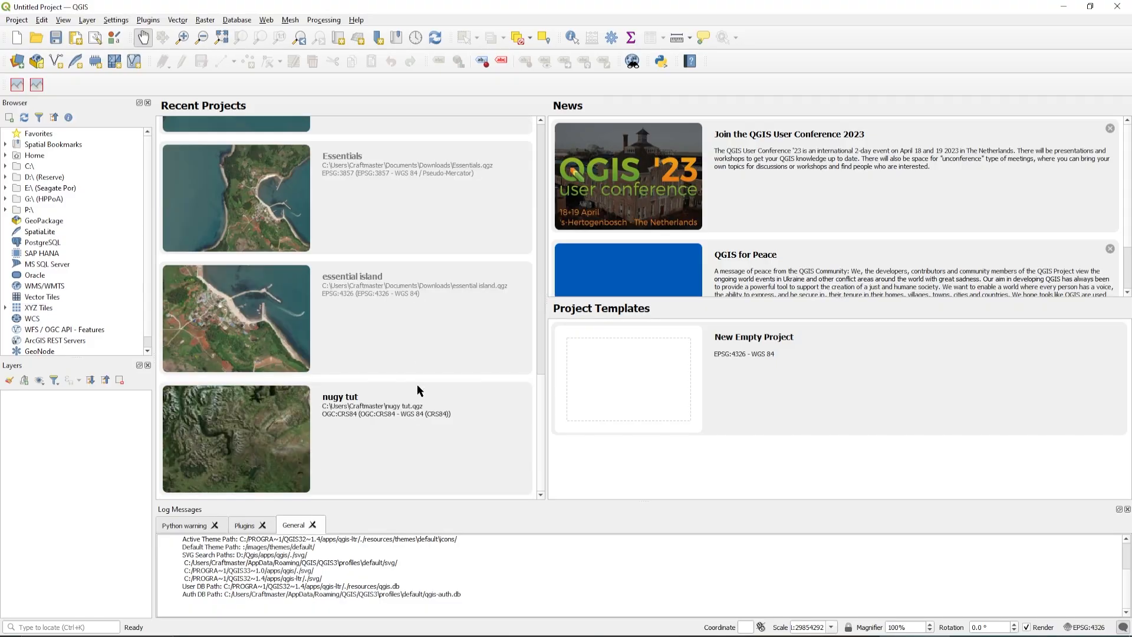
pyautogui.scroll(5, 399, 324)
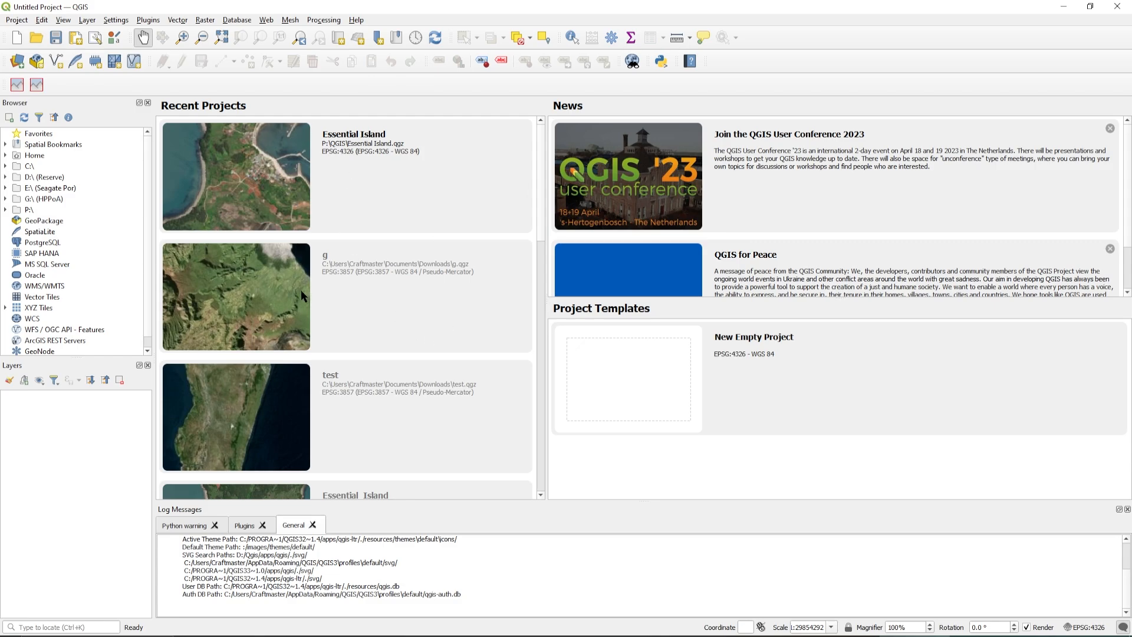
pyautogui.click(17, 22)
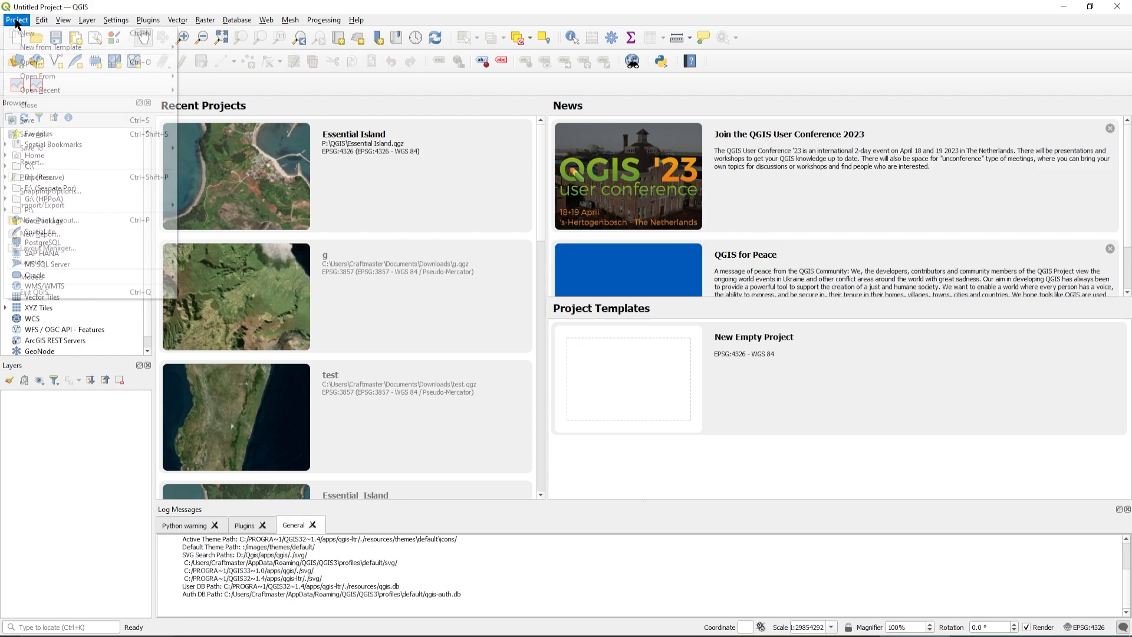
pyautogui.click(53, 31)
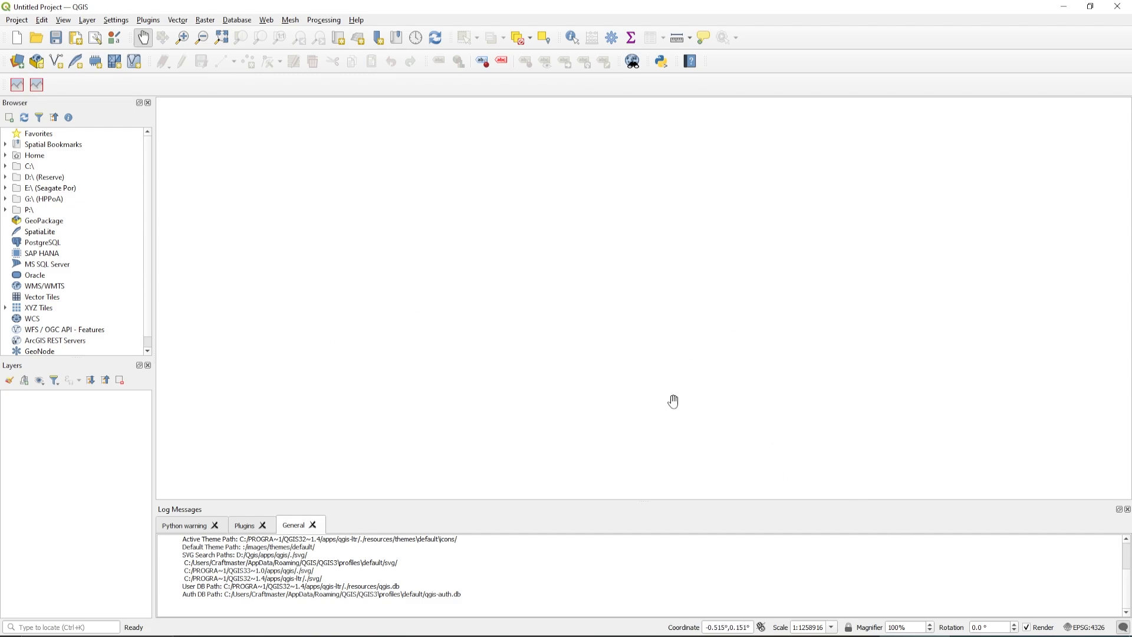
# Try choosing gtt-20230308T215850Z-001.zip from Downloads for a plugin install from ZIP, cancel the selection, and close the plugin manager
pyautogui.click(149, 21)
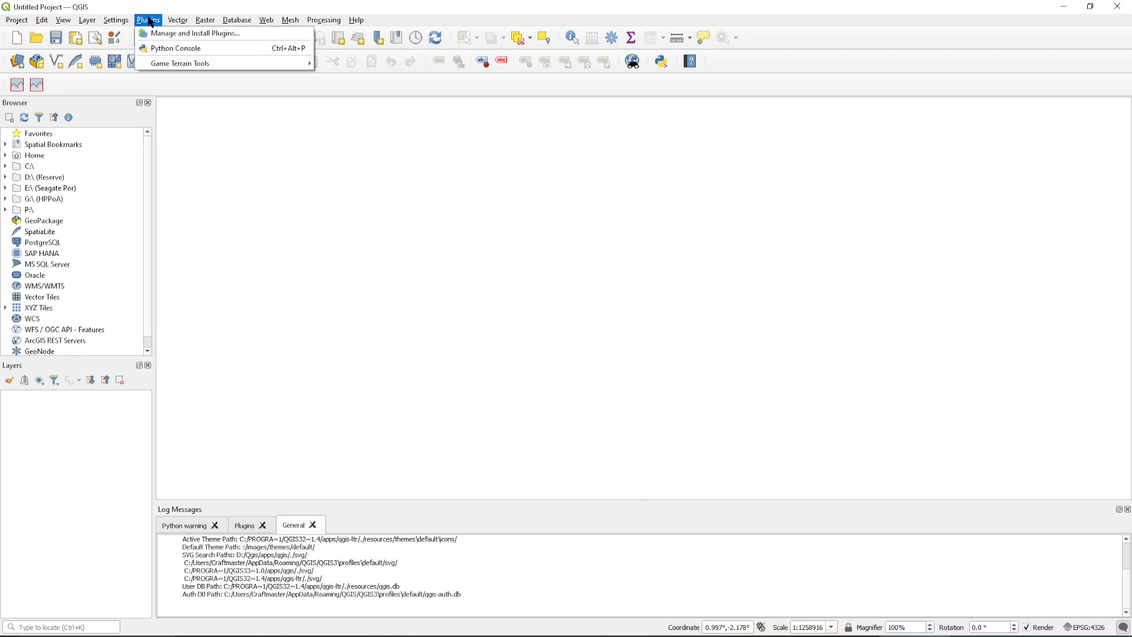
pyautogui.click(182, 34)
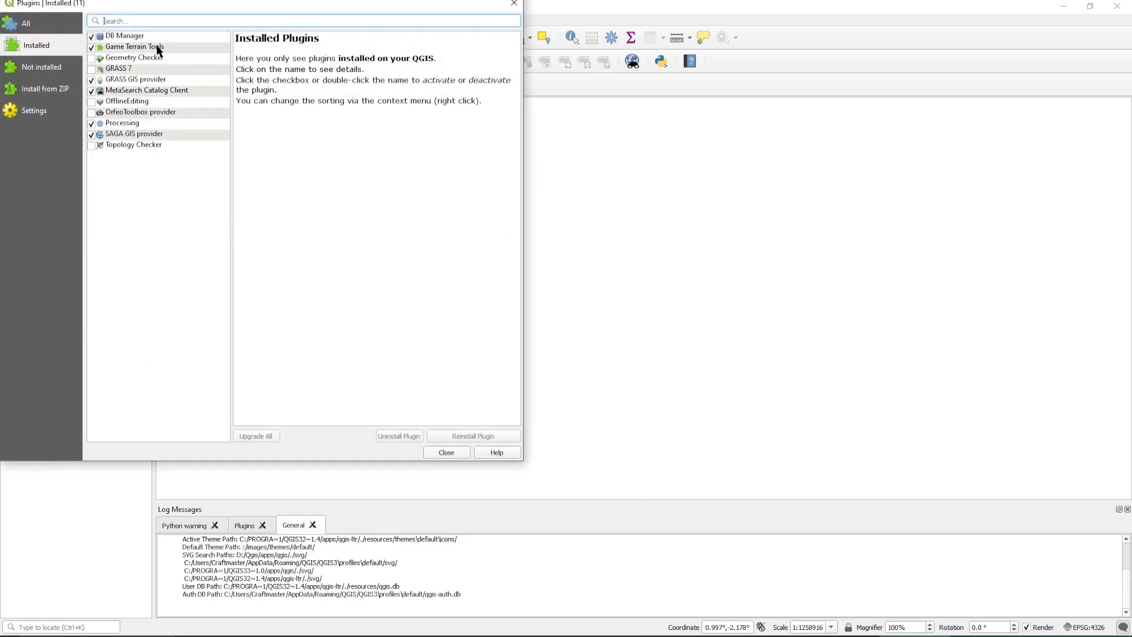
pyautogui.click(57, 90)
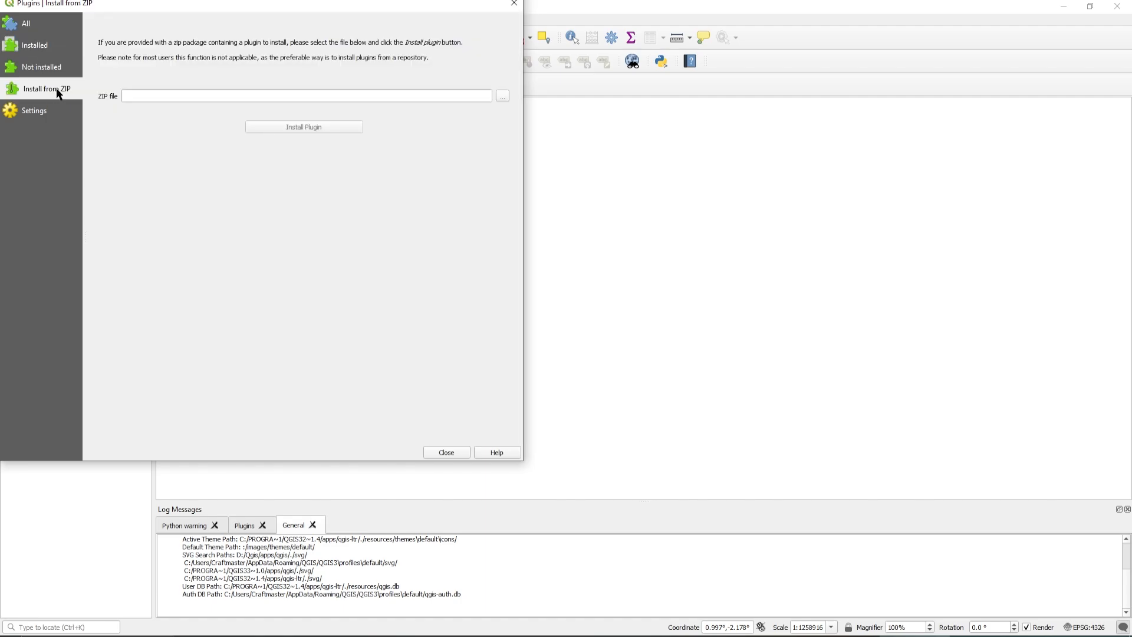
pyautogui.click(502, 96)
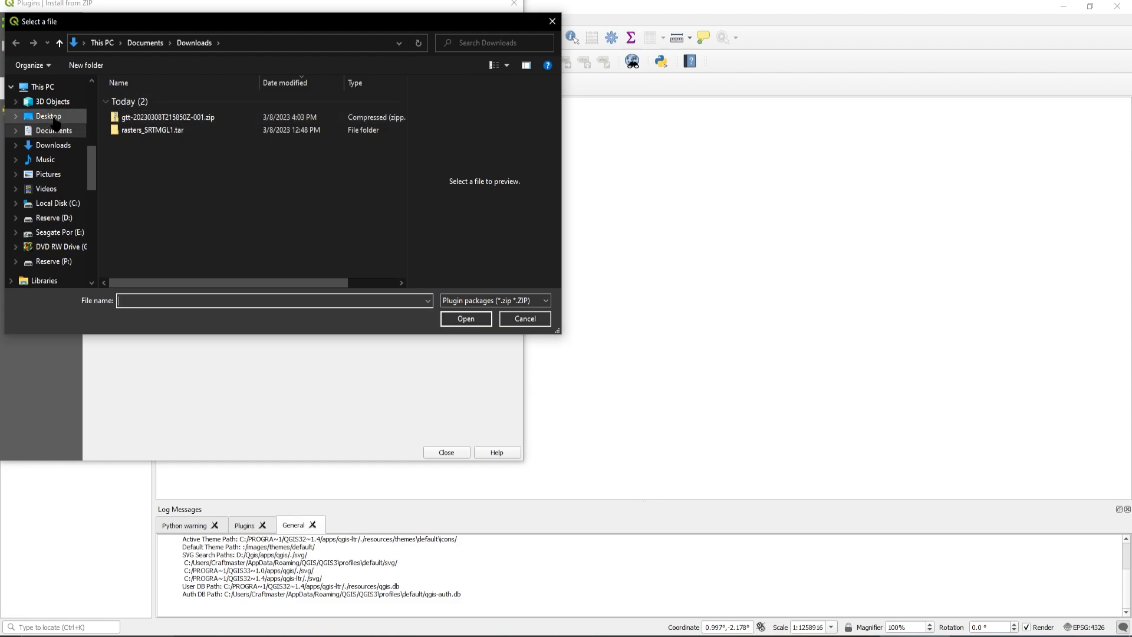
pyautogui.click(53, 145)
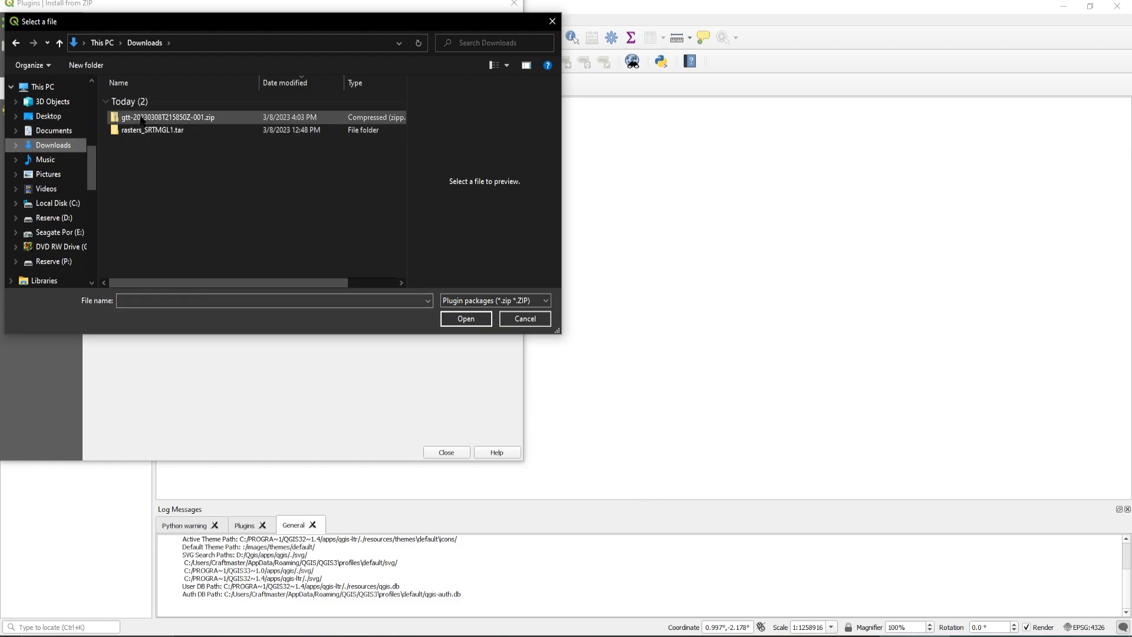
pyautogui.click(174, 119)
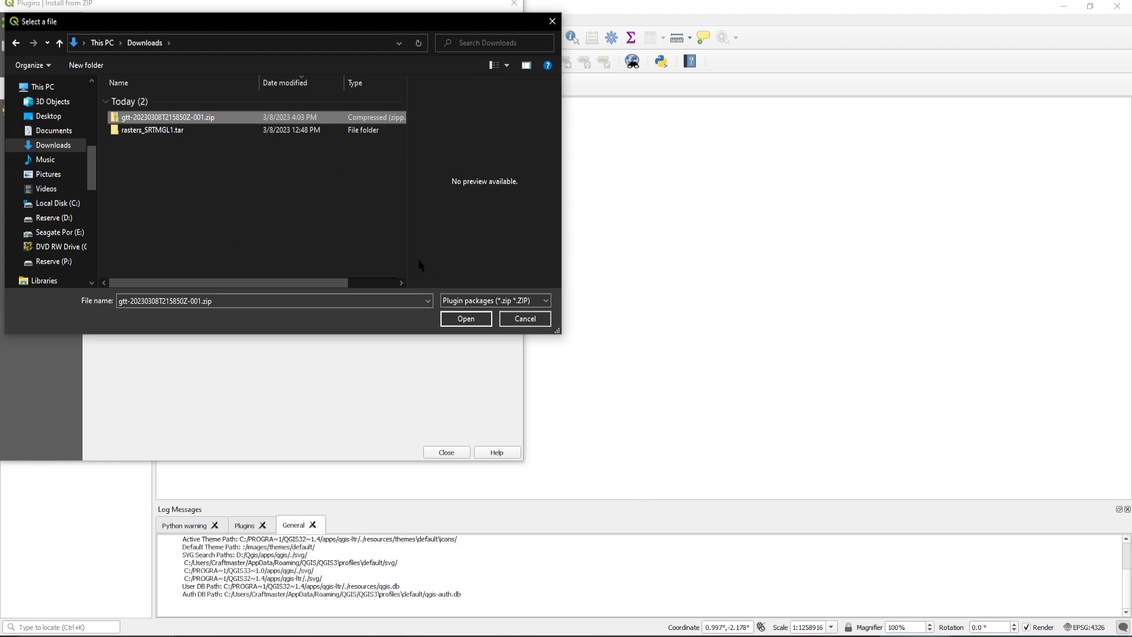
pyautogui.click(527, 321)
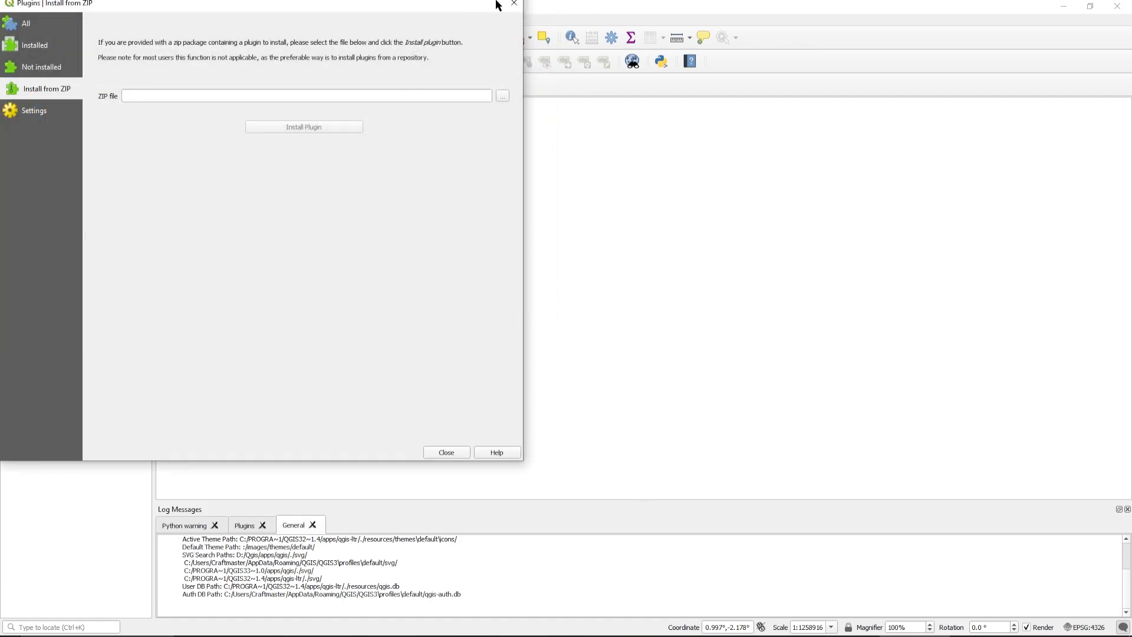
pyautogui.click(514, 6)
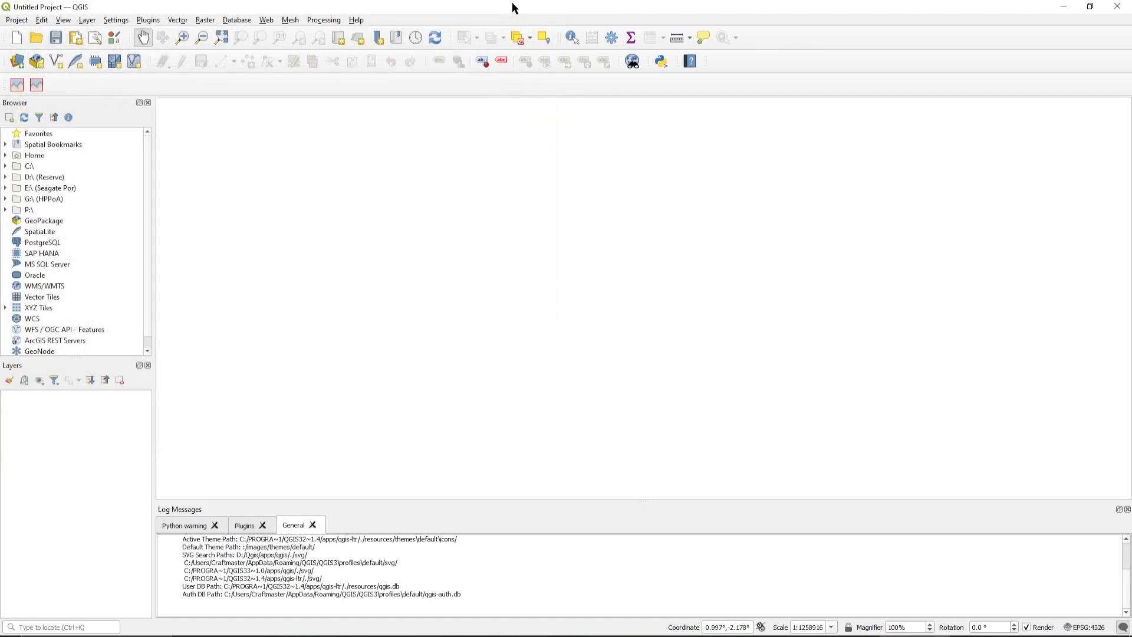
# Open the Game Terrains panel of the Game Terrain Tools plugin
pyautogui.click(148, 20)
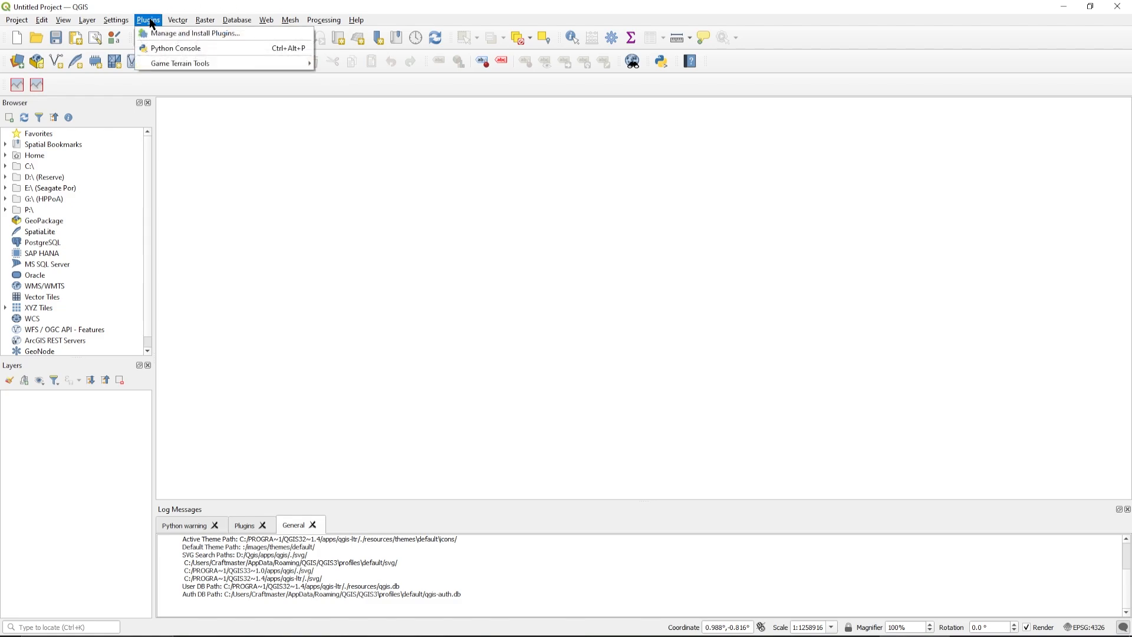
pyautogui.moveTo(172, 70)
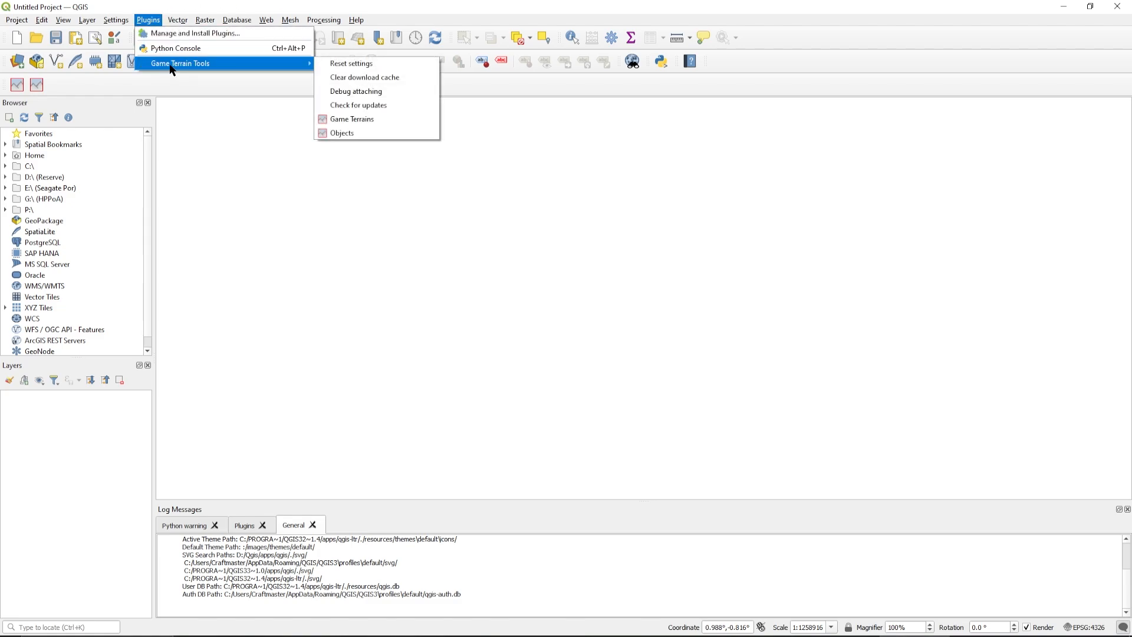
pyautogui.click(384, 126)
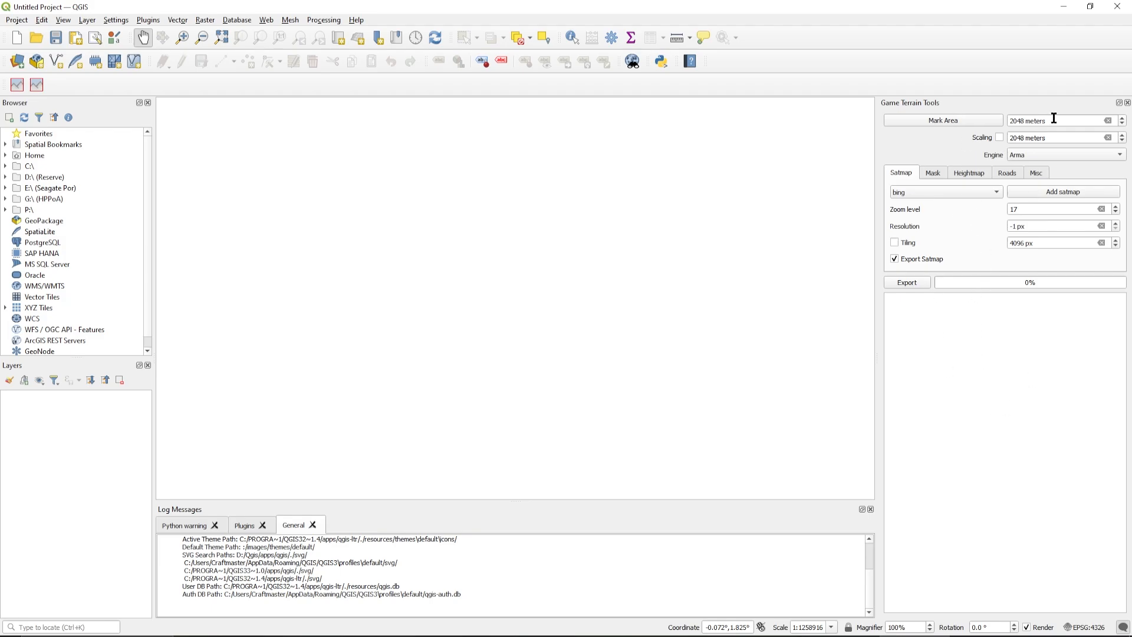
# Try the Enfusion engine for the terrain export and return the engine to Arma
pyautogui.click(1026, 157)
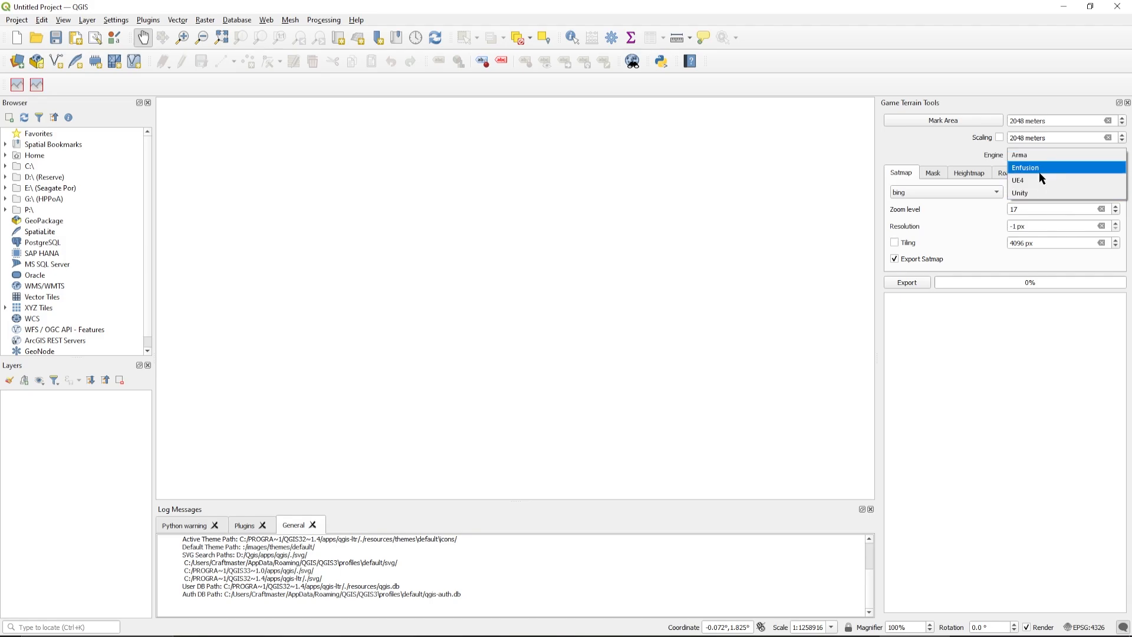
pyautogui.click(1037, 157)
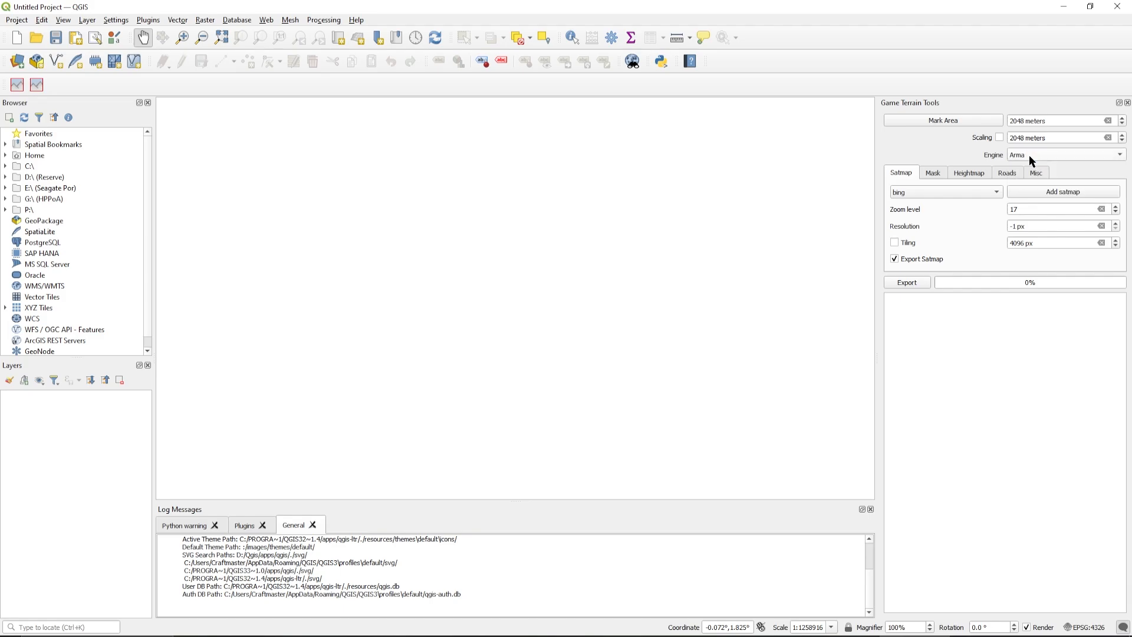
pyautogui.click(1039, 154)
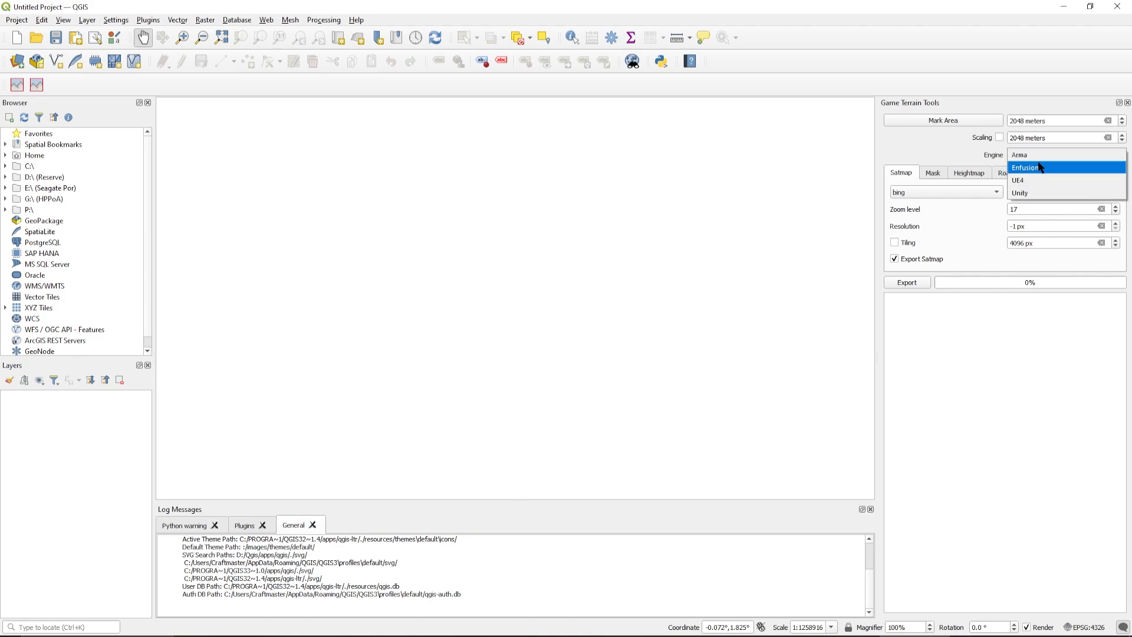
pyautogui.click(1038, 168)
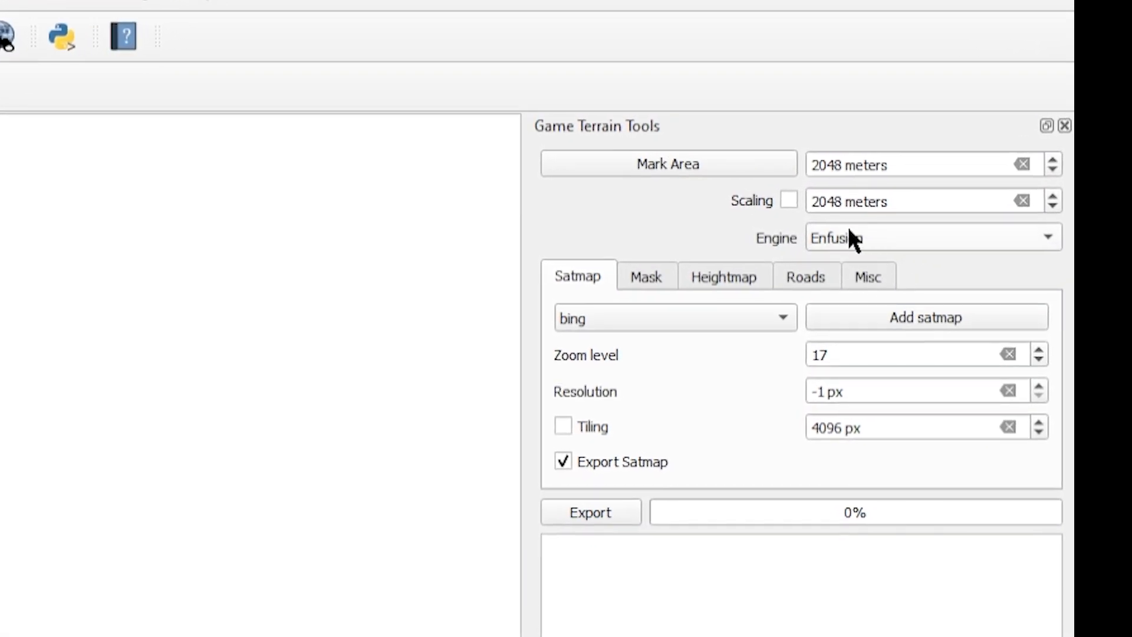
pyautogui.click(858, 216)
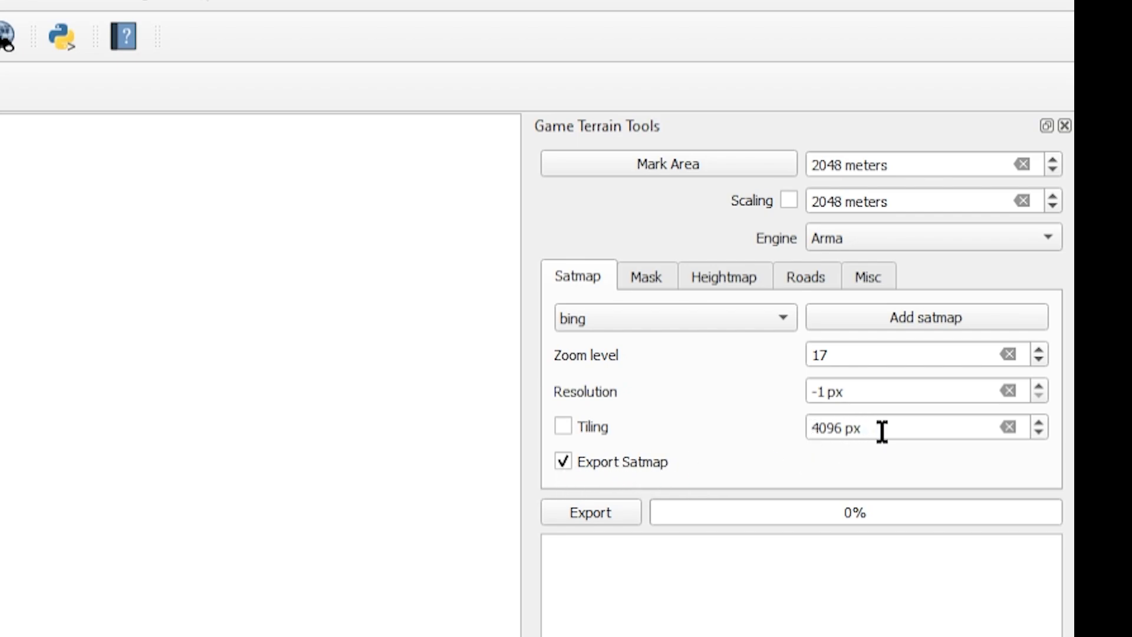
# Review the satmap, mask, heightmap and roads export options, finishing on the heightmap settings
pyautogui.moveTo(889, 432)
pyautogui.click(646, 278)
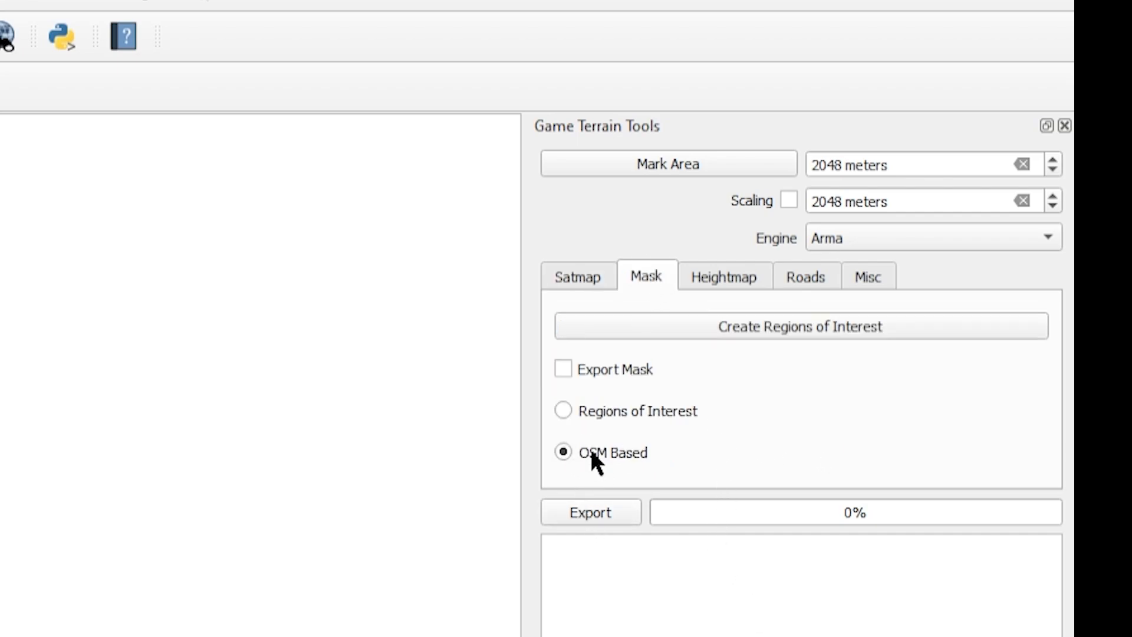
pyautogui.click(723, 278)
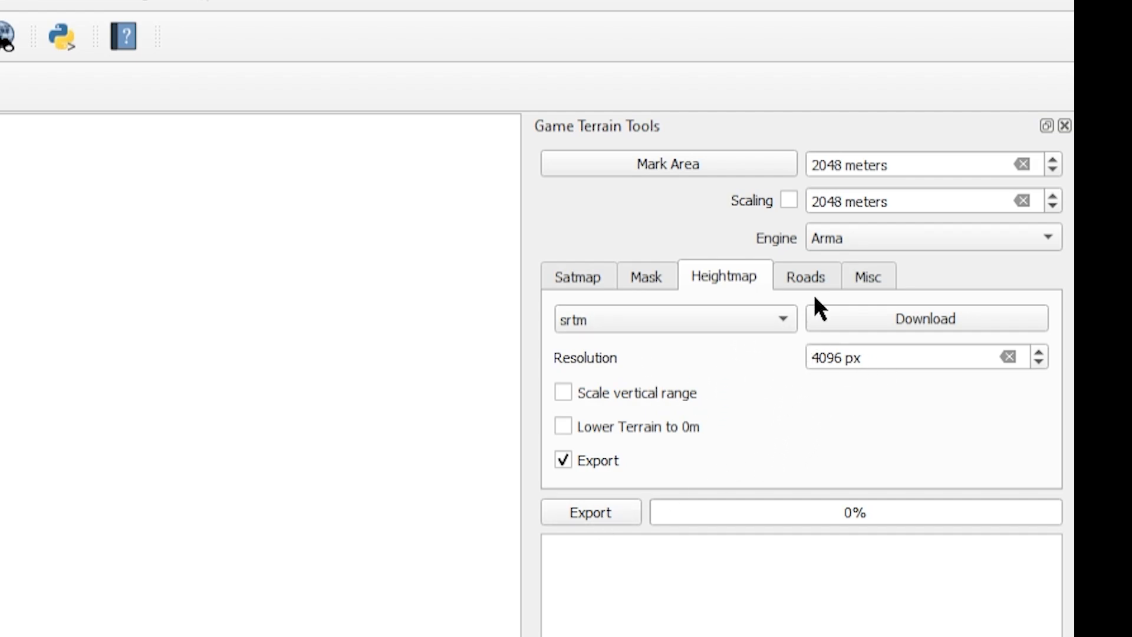
pyautogui.click(808, 274)
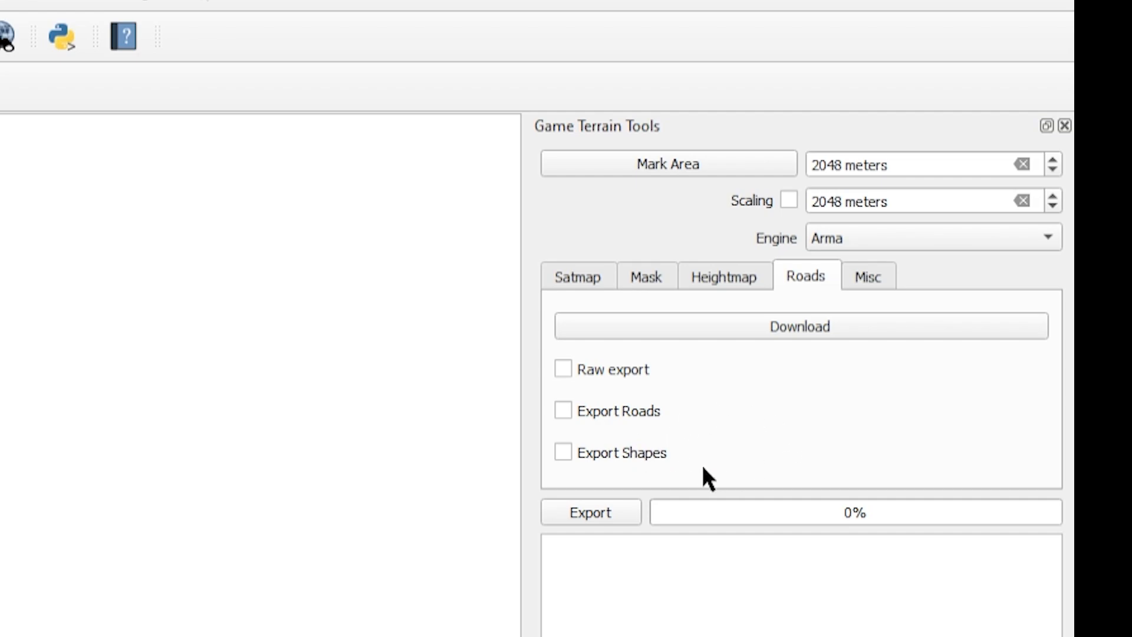
pyautogui.click(726, 278)
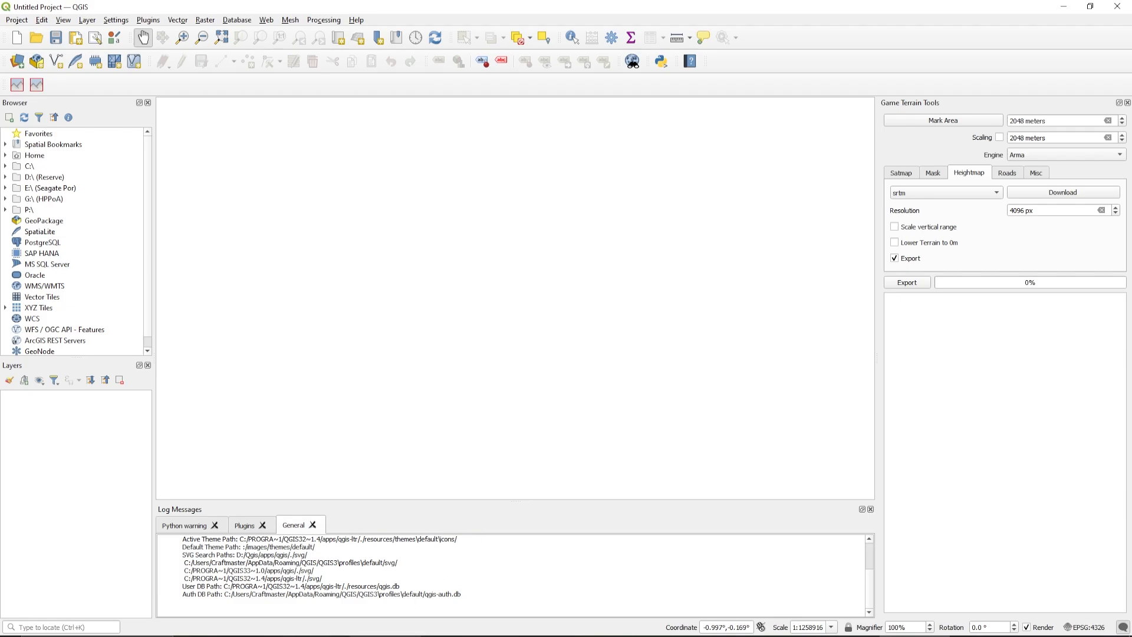
# Switch to Firefox, search for "google earth" in a new tab, and launch Google Earth from its website
pyautogui.moveTo(386, 636)
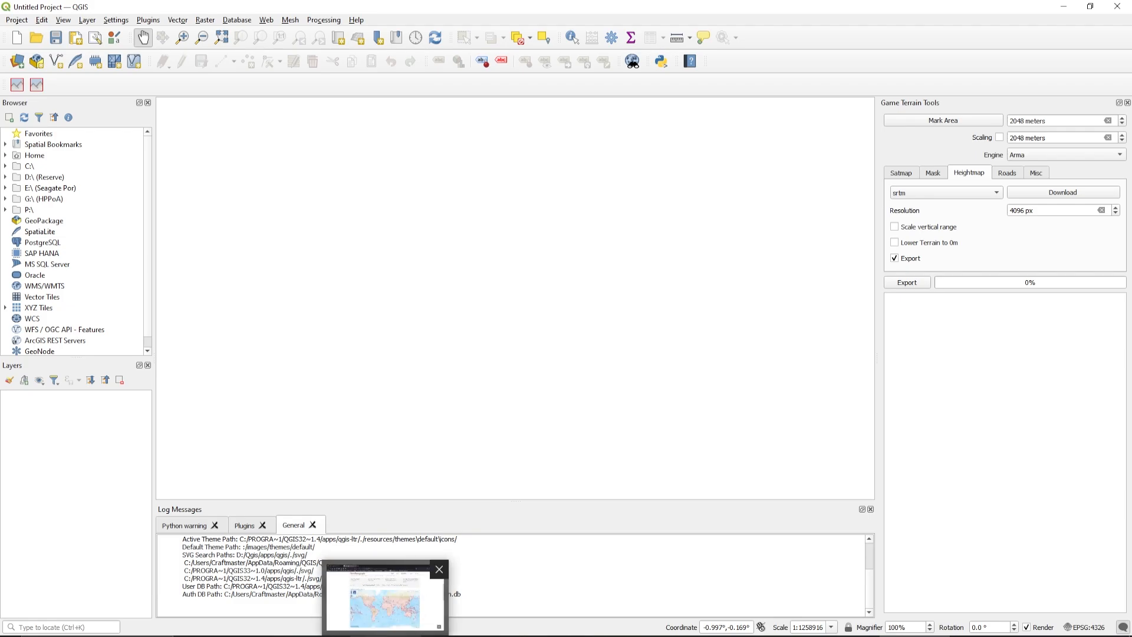
pyautogui.click(384, 596)
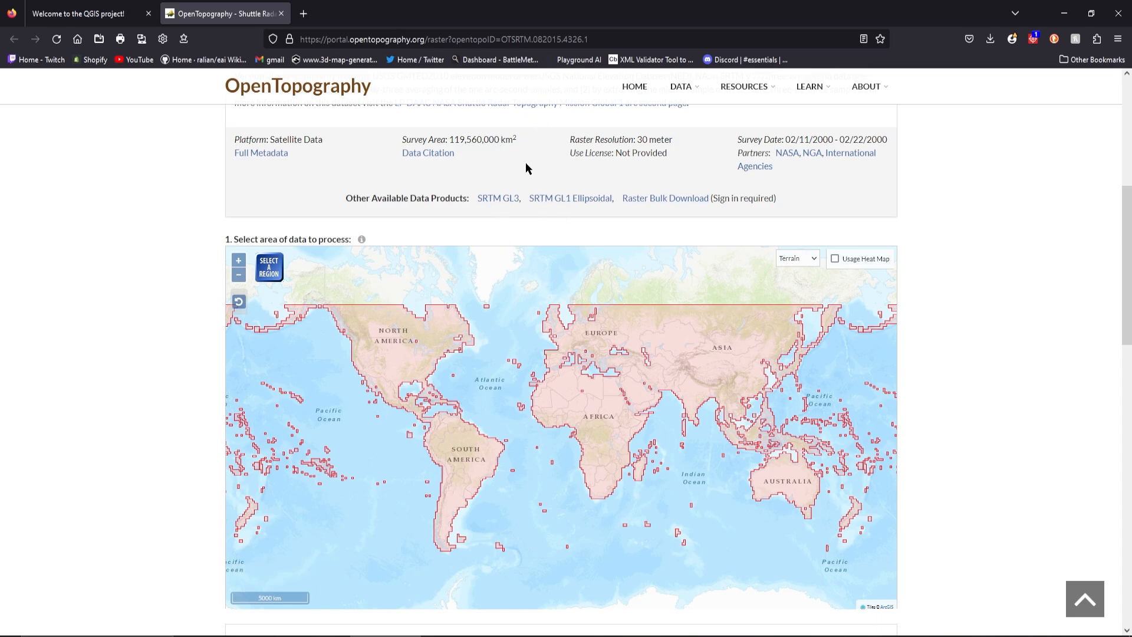
pyautogui.click(303, 13)
pyautogui.write('google')
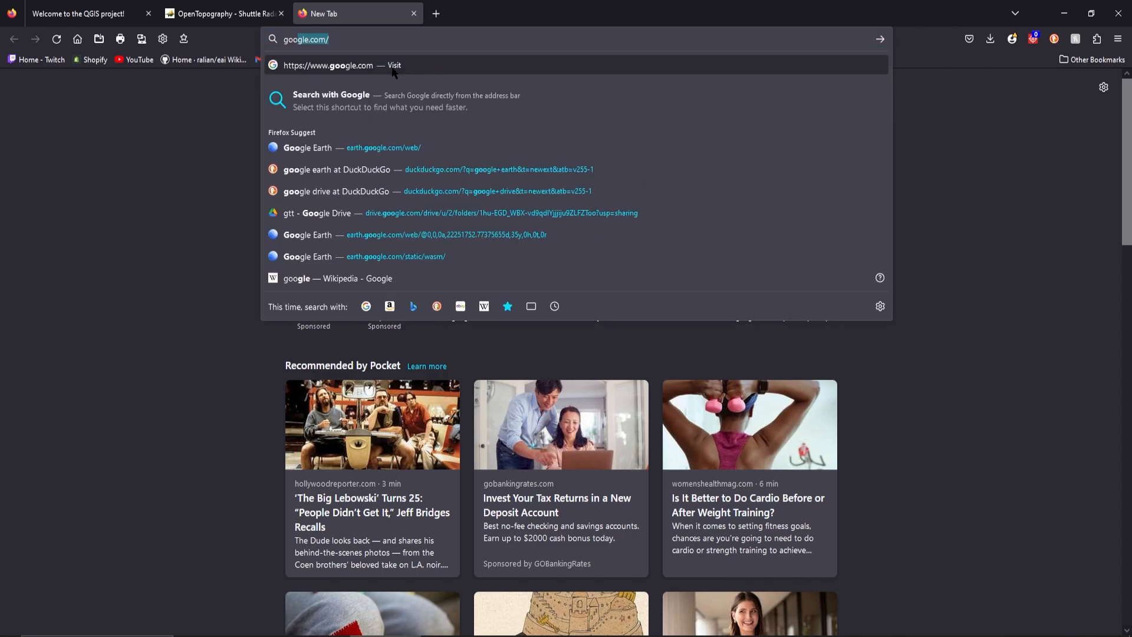
pyautogui.press('BackSpace')
pyautogui.write('ear')
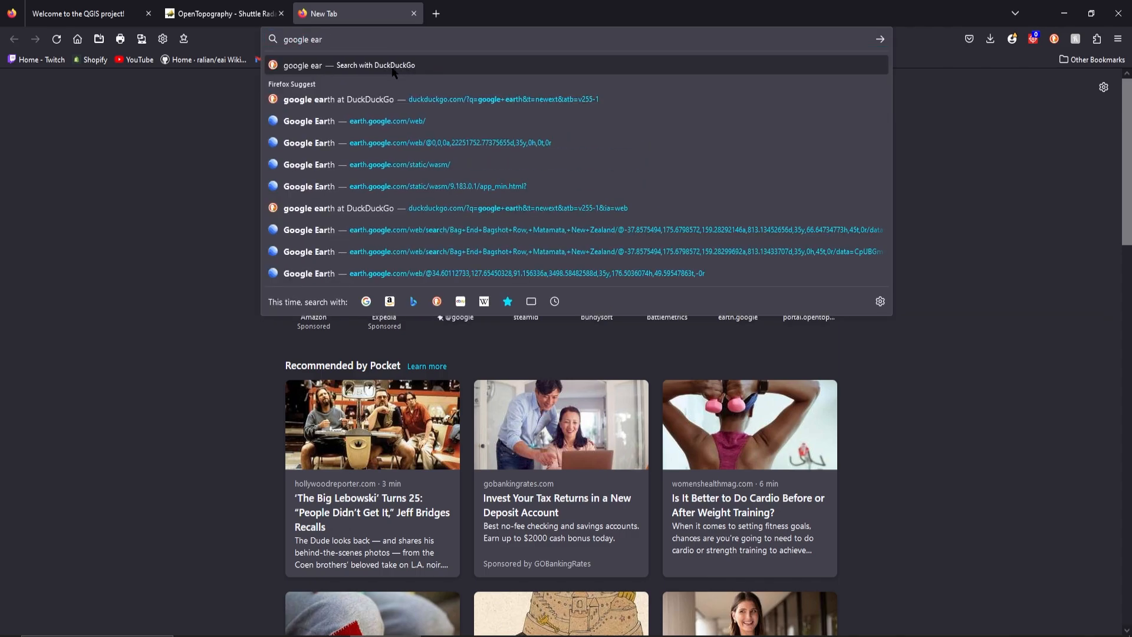
pyautogui.write('th')
pyautogui.click(393, 66)
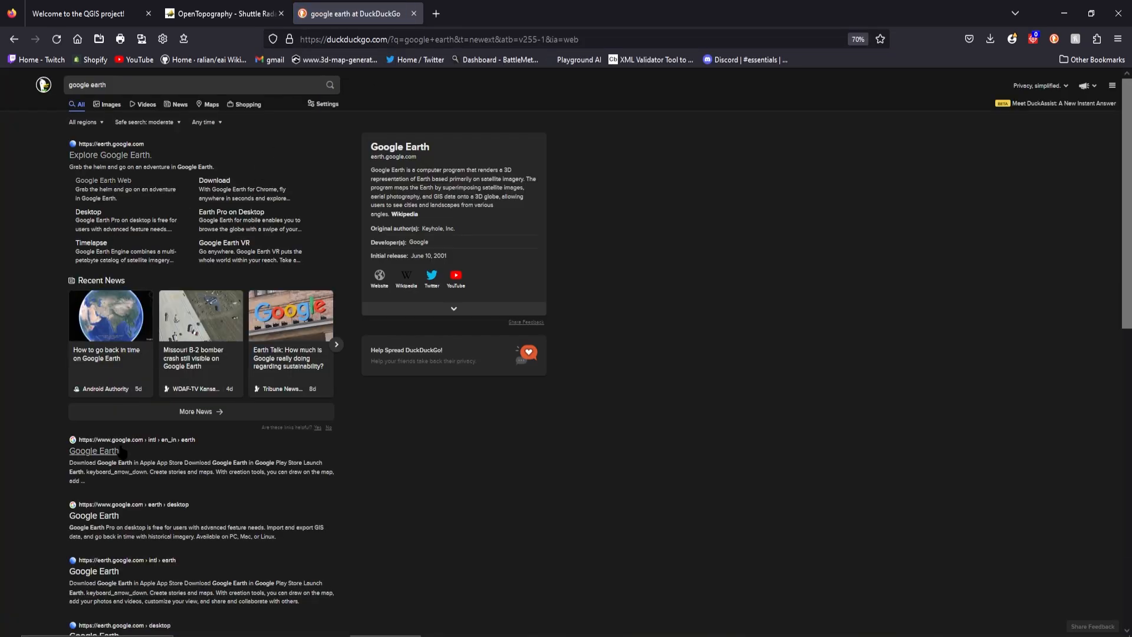
pyautogui.click(112, 450)
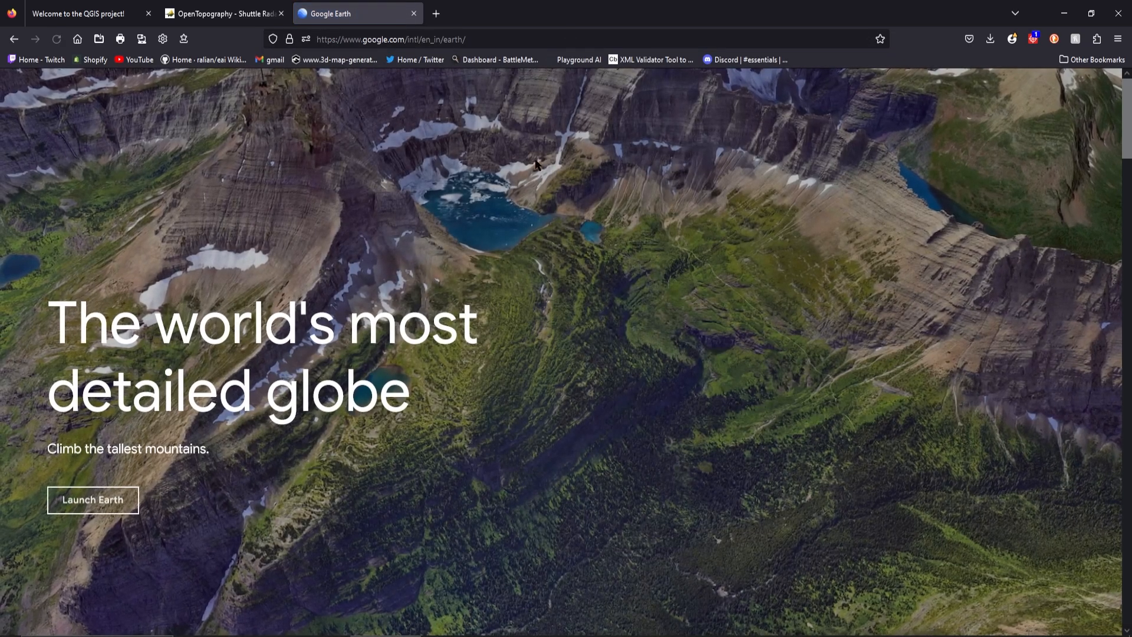
pyautogui.click(94, 498)
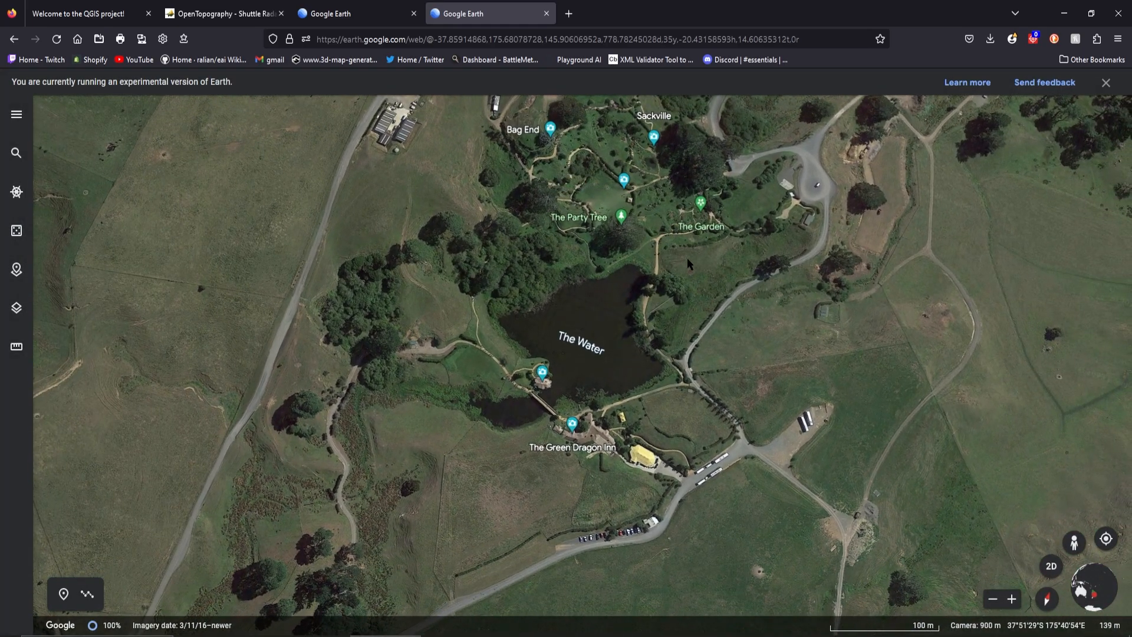
# Examine the terrain around The Green Dragon Inn and Bag End, and its wider location within New Zealand
pyautogui.moveTo(700, 277); pyautogui.dragTo(687, 332)
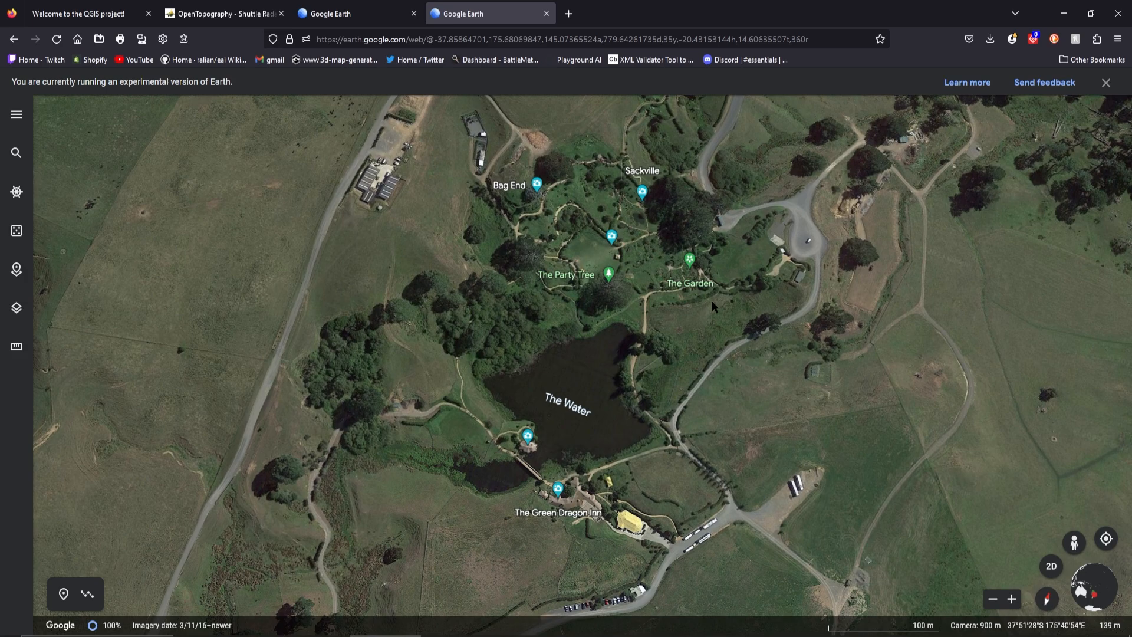
pyautogui.scroll(-2, 719, 341)
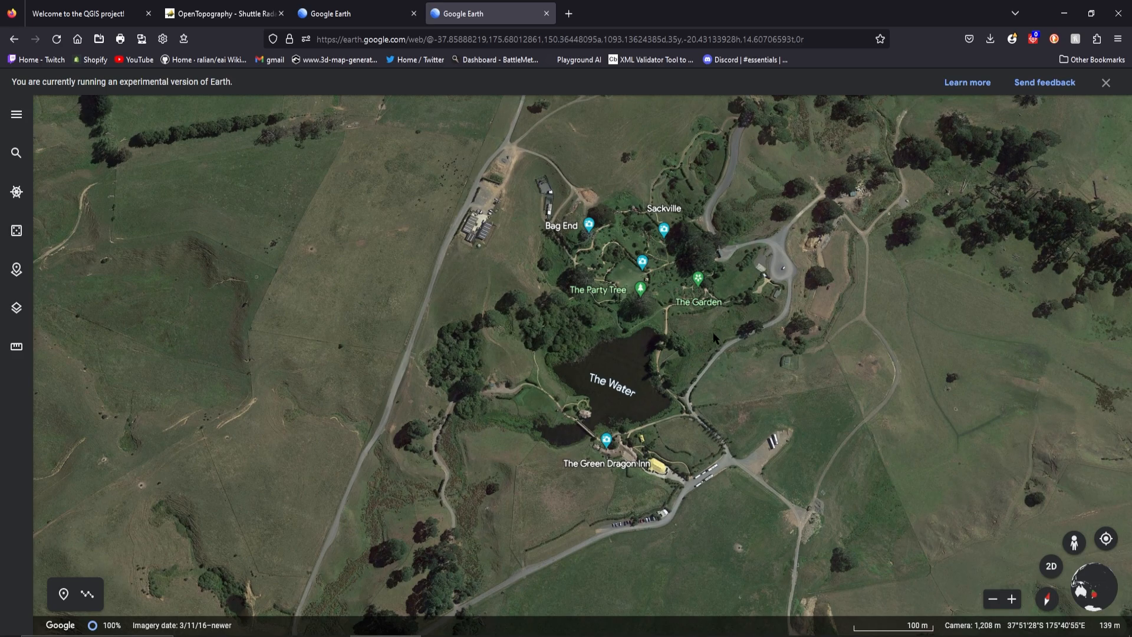
pyautogui.moveTo(714, 332); pyautogui.dragTo(722, 356)
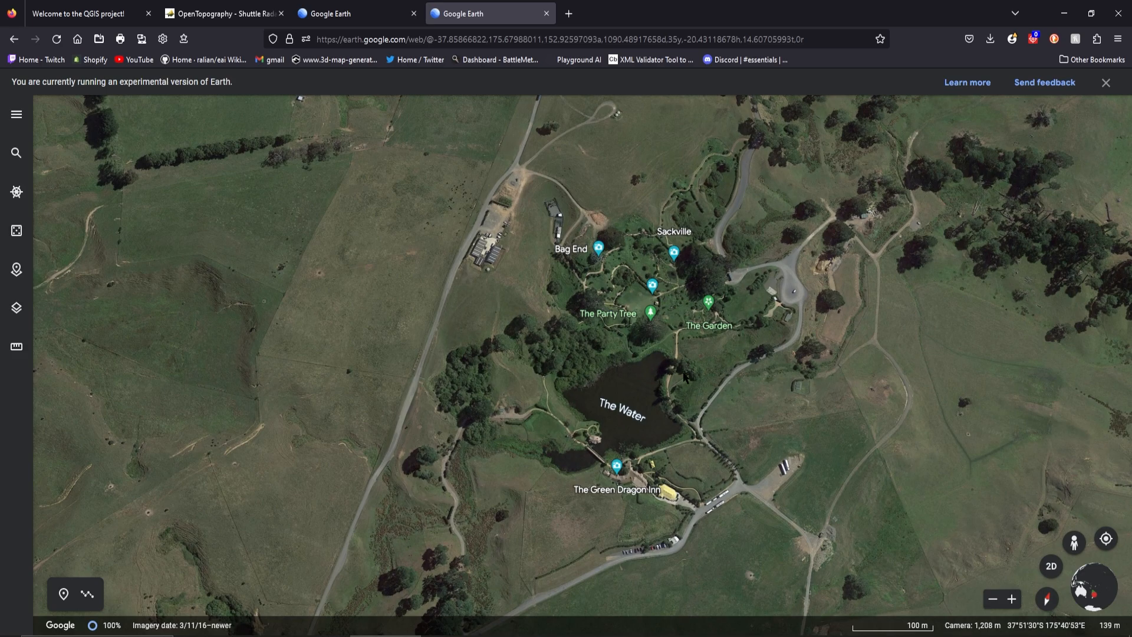
pyautogui.scroll(-3, 684, 378)
pyautogui.scroll(2, 707, 375)
pyautogui.scroll(-4, 708, 378)
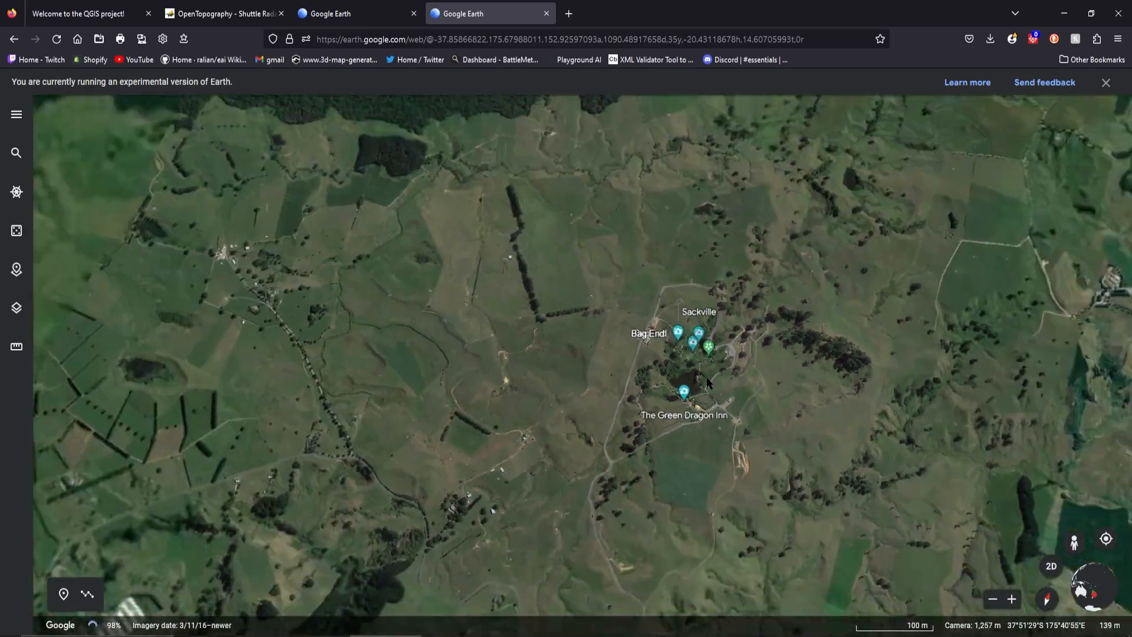
pyautogui.scroll(-5, 707, 379)
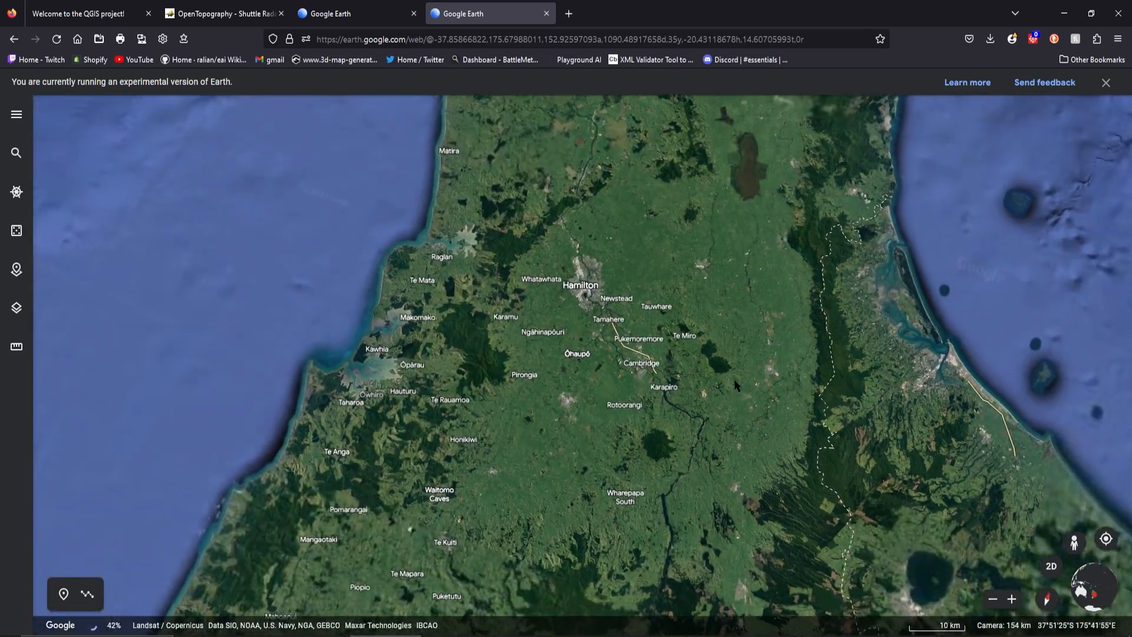
pyautogui.scroll(-1, 735, 386)
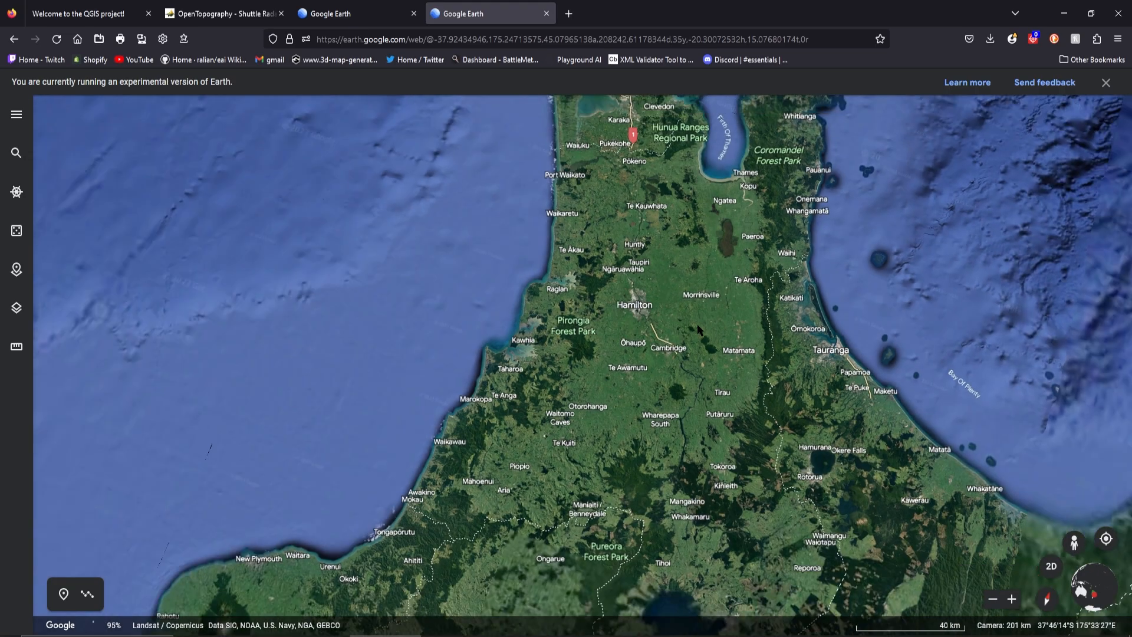
pyautogui.scroll(-5, 698, 325)
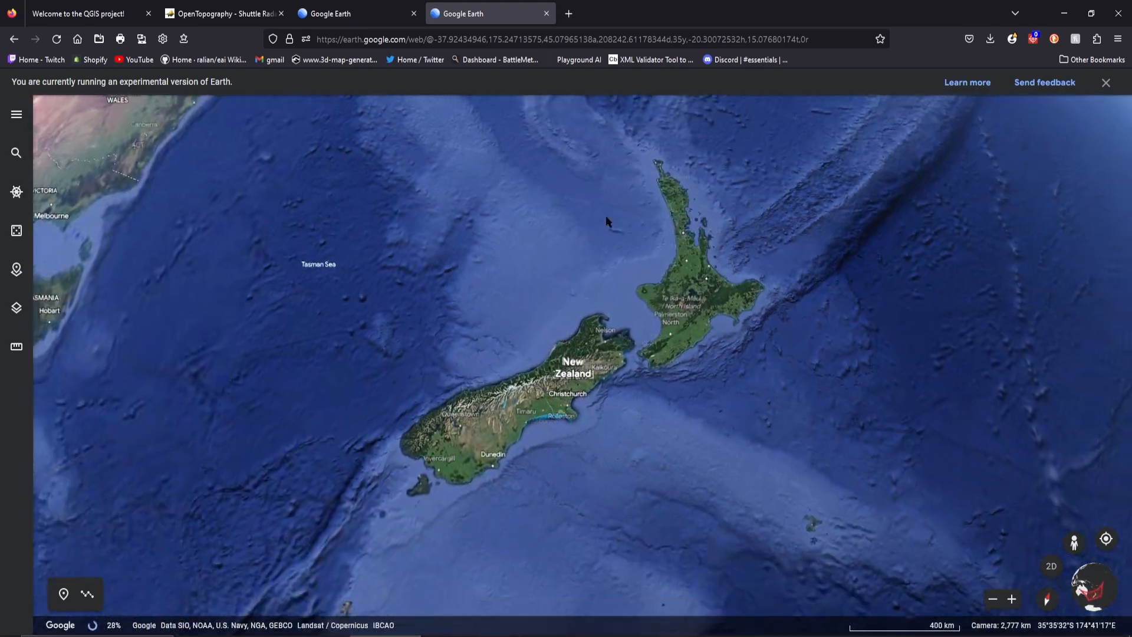
pyautogui.scroll(-2, 683, 334)
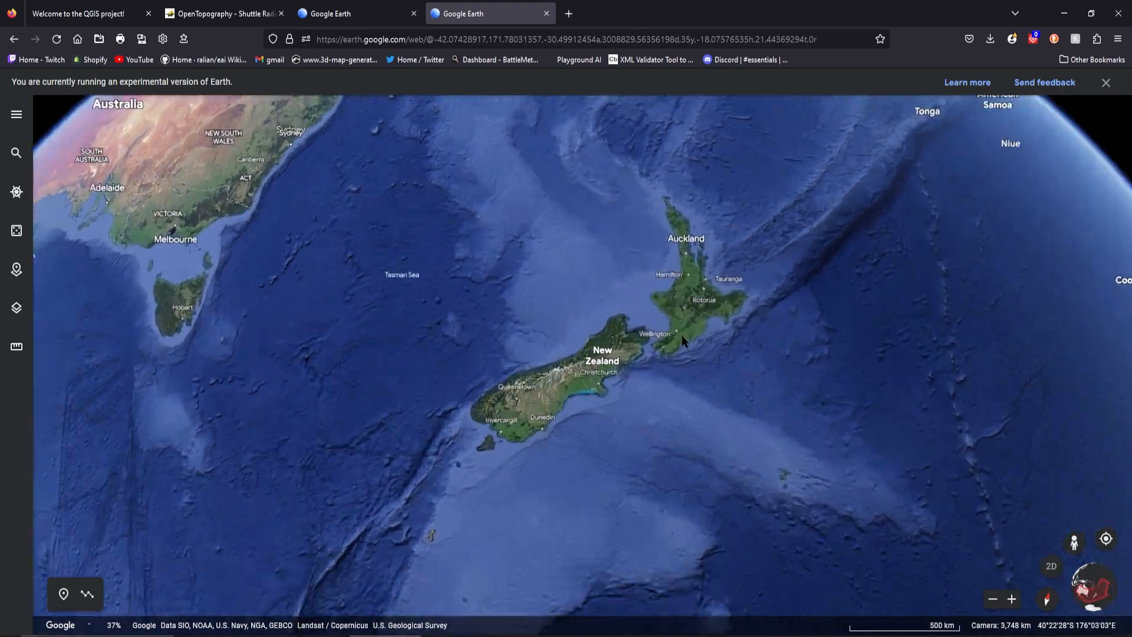
pyautogui.scroll(1, 682, 335)
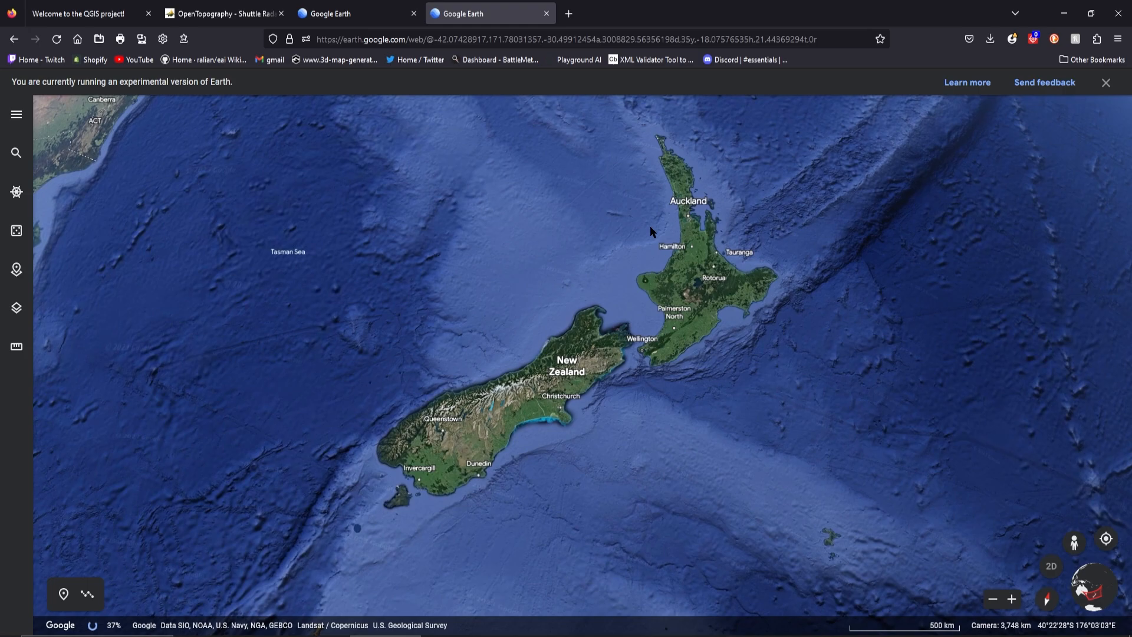
# Return to the OpenTopography page and set the area selection map's type to Hybrid
pyautogui.click(241, 14)
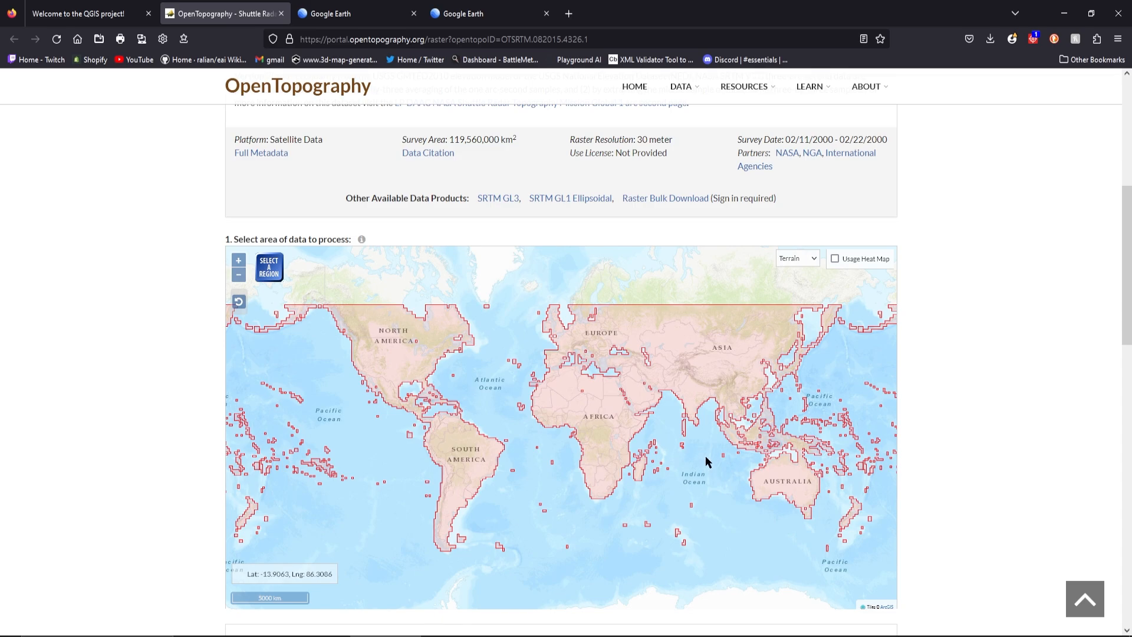
pyautogui.click(815, 259)
pyautogui.click(800, 292)
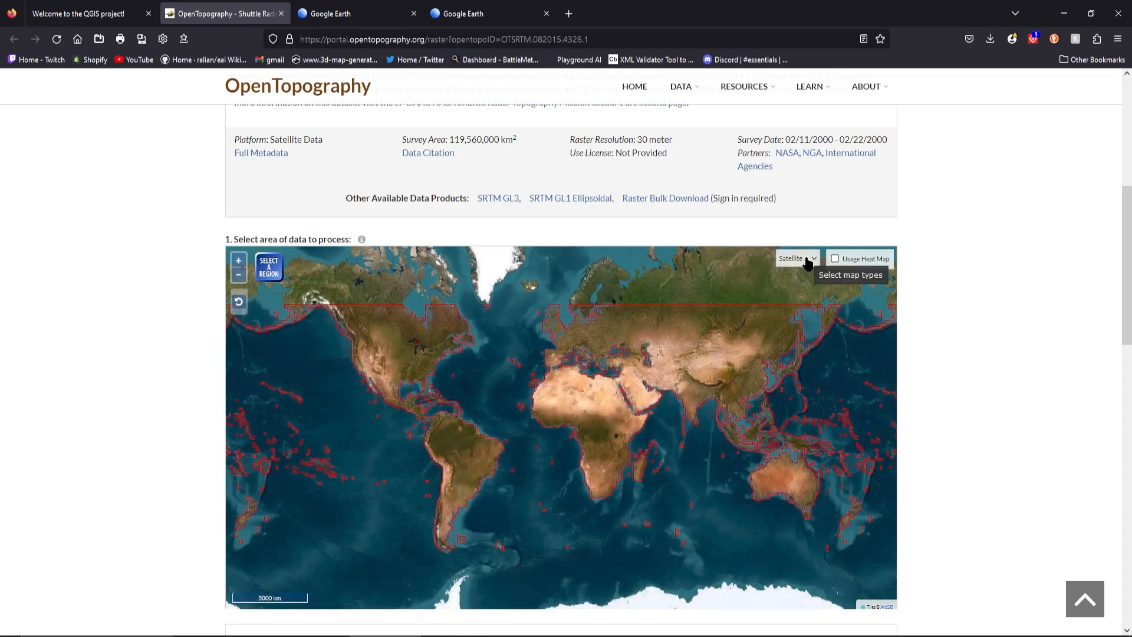
pyautogui.click(808, 260)
pyautogui.click(804, 305)
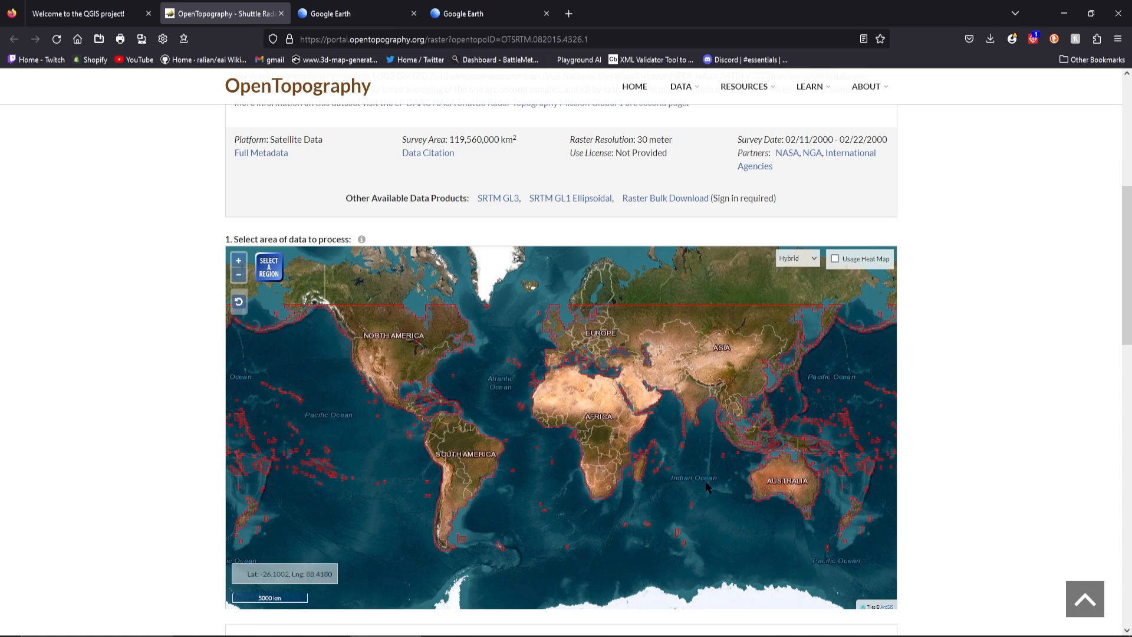
# Explore the area selection map from the world view to the waters between South Korea, eastern China and Japan
pyautogui.moveTo(708, 486); pyautogui.dragTo(650, 426)
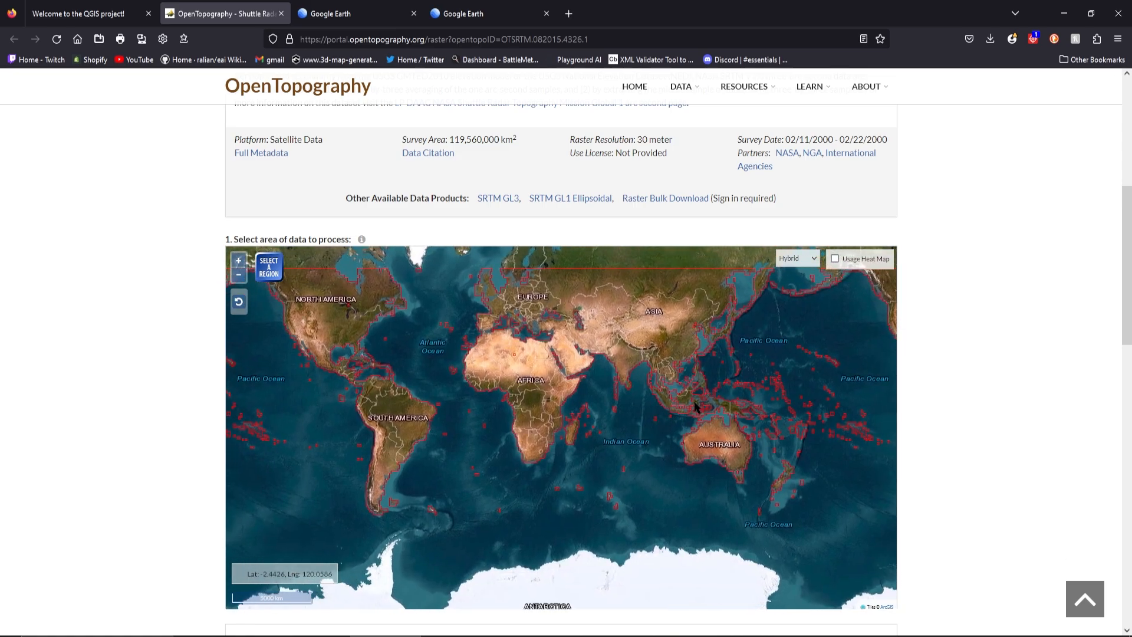
pyautogui.scroll(3, 712, 407)
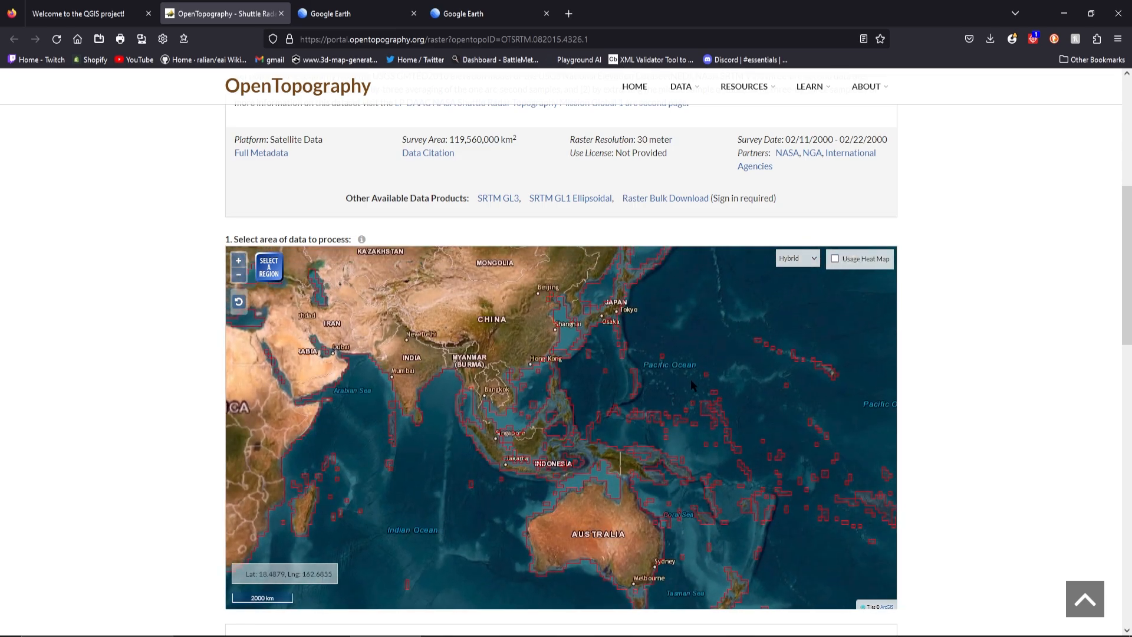
pyautogui.moveTo(691, 379); pyautogui.dragTo(693, 446)
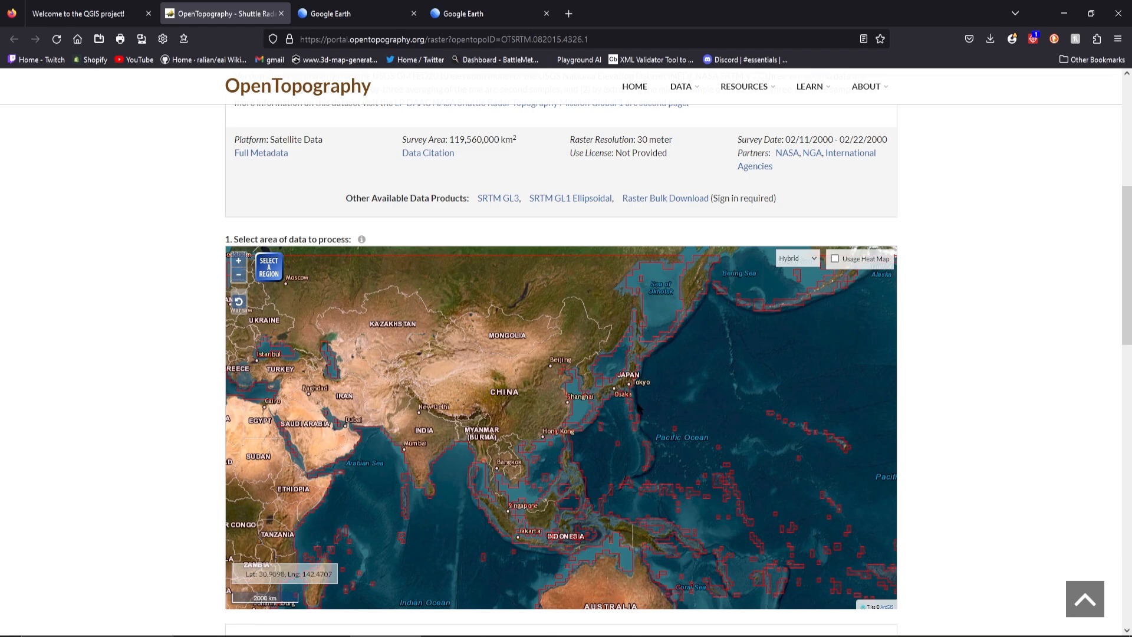
pyautogui.scroll(2, 643, 396)
pyautogui.moveTo(645, 389); pyautogui.dragTo(687, 469)
pyautogui.scroll(2, 634, 447)
pyautogui.scroll(1, 662, 438)
pyautogui.moveTo(608, 483); pyautogui.dragTo(844, 404)
pyautogui.moveTo(550, 373); pyautogui.dragTo(596, 404)
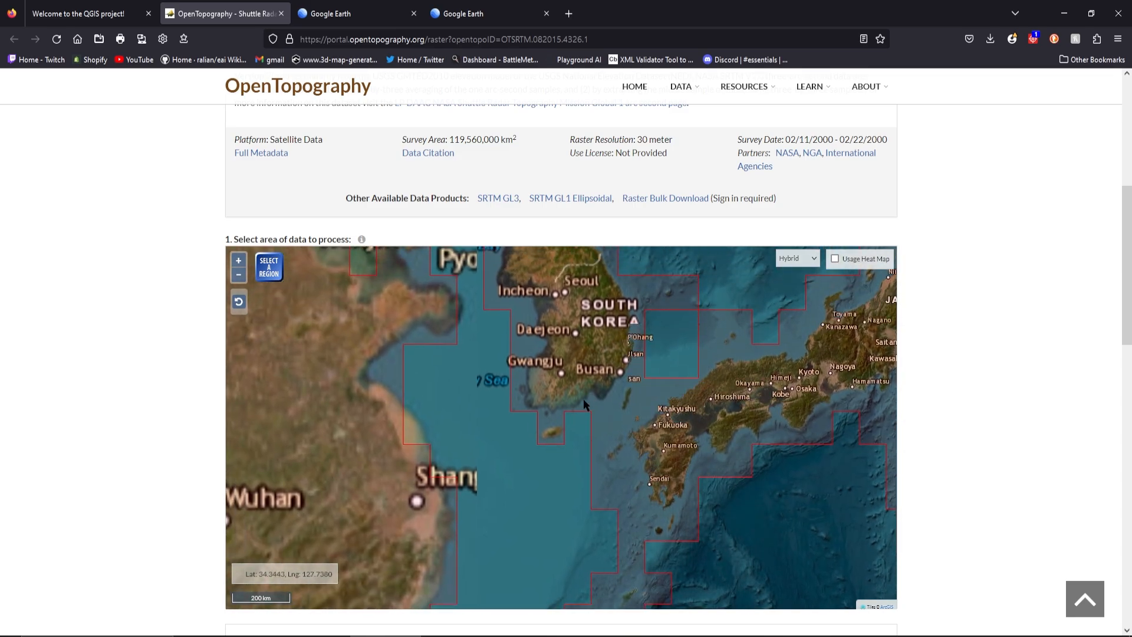
# Switch to Google Earth and view New Zealand and Australia at whole-globe scale
pyautogui.click(498, 14)
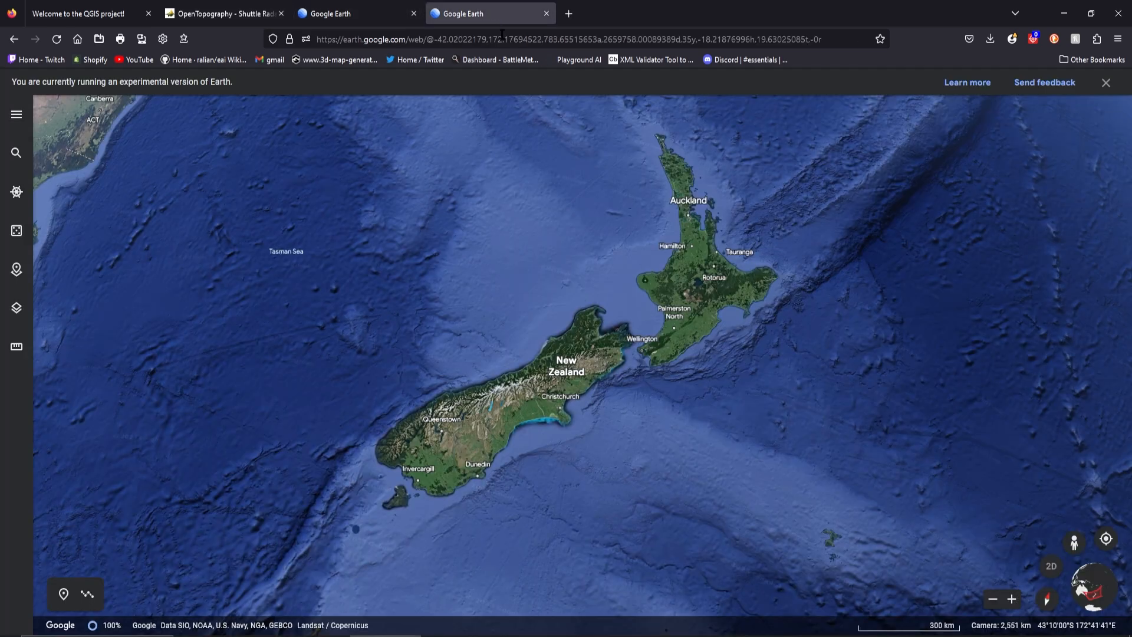
pyautogui.scroll(-5, 438, 207)
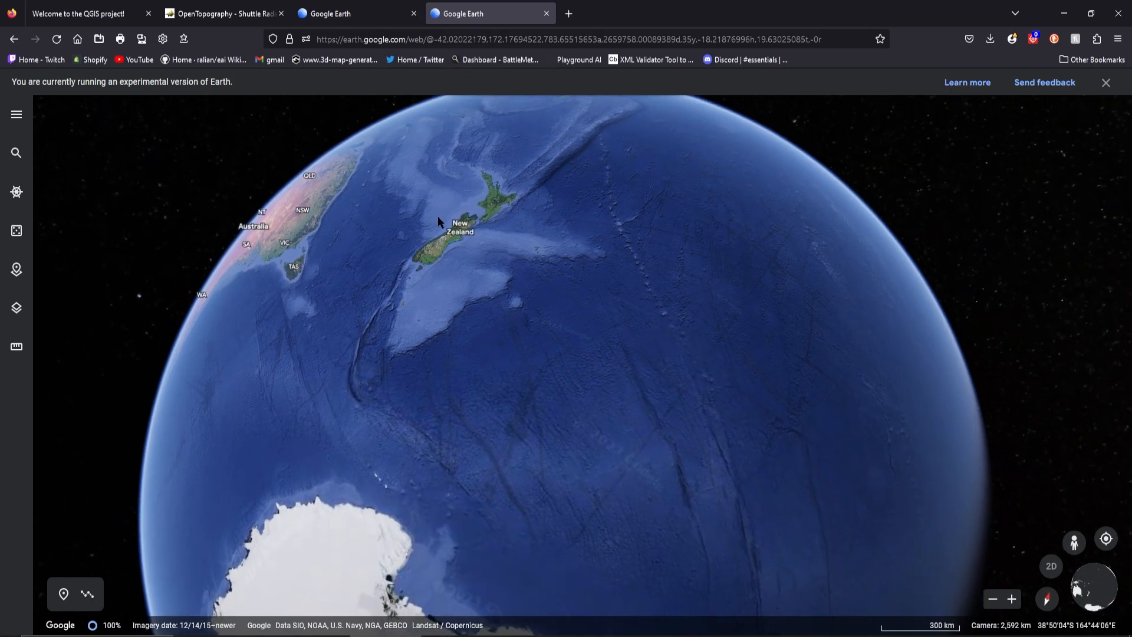
pyautogui.click(451, 232)
pyautogui.moveTo(407, 193); pyautogui.dragTo(537, 396)
pyautogui.click(1101, 126)
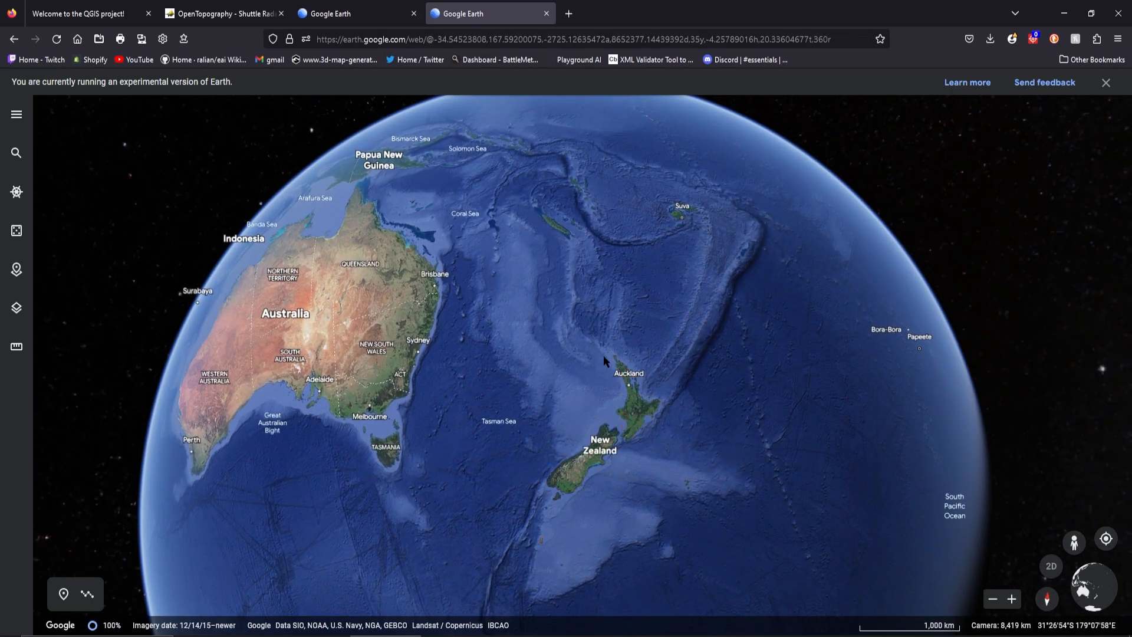
pyautogui.scroll(-5, 604, 356)
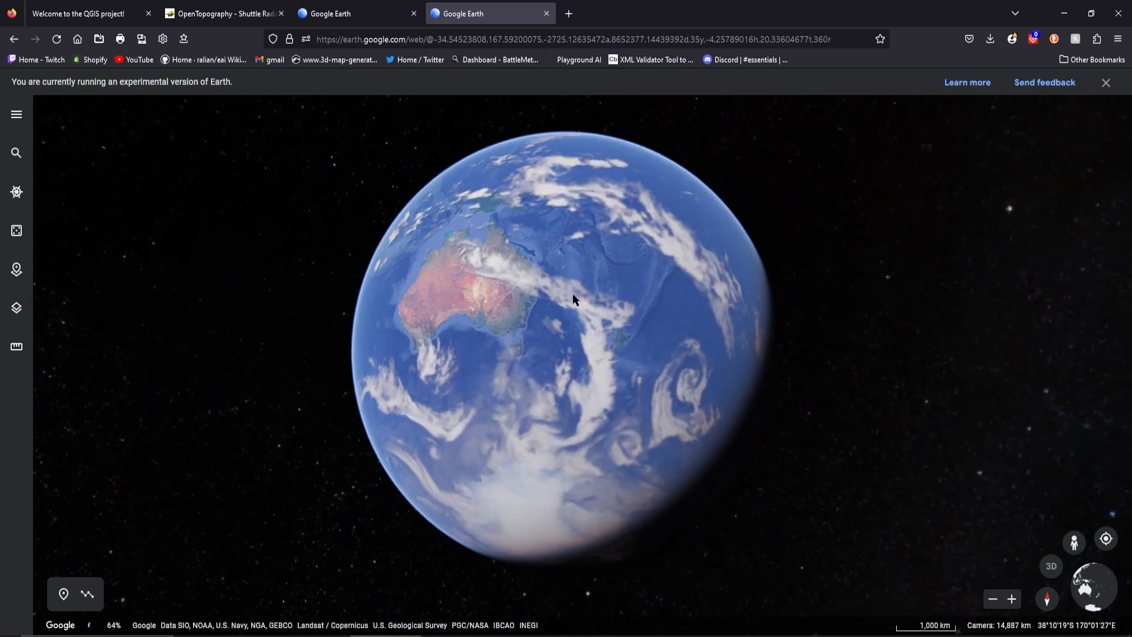
pyautogui.scroll(3, 575, 300)
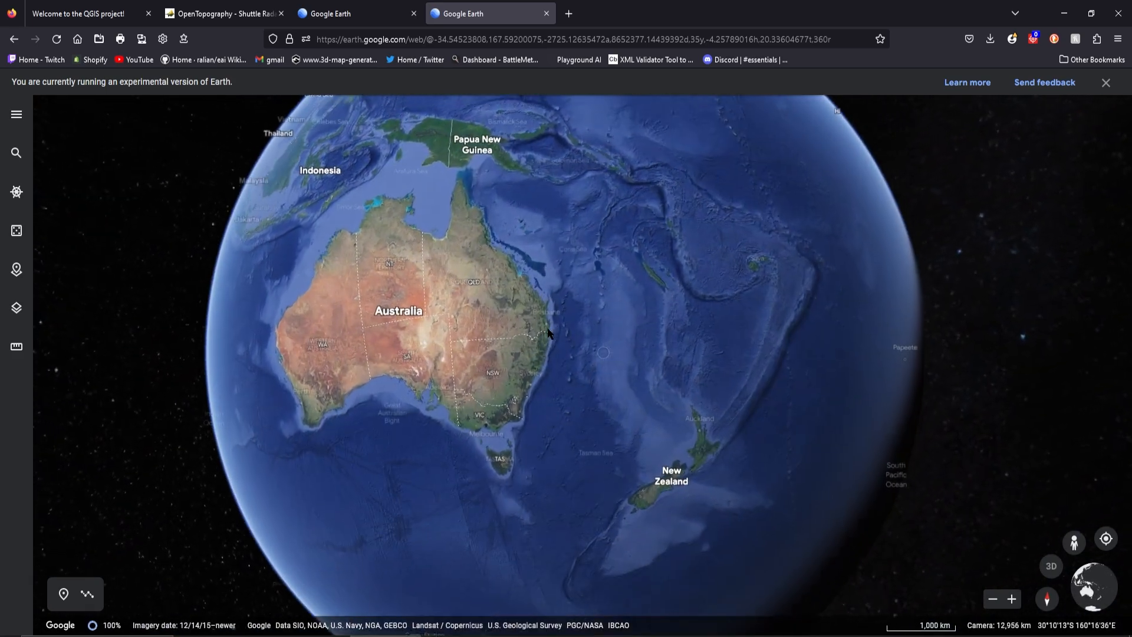
# Survey the continents around the globe, from Asia through Africa and the Americas back to Japan
pyautogui.moveTo(408, 344); pyautogui.dragTo(723, 368)
pyautogui.moveTo(637, 313); pyautogui.dragTo(607, 446)
pyautogui.moveTo(554, 177); pyautogui.dragTo(568, 394)
pyautogui.scroll(-2, 570, 389)
pyautogui.moveTo(582, 293); pyautogui.dragTo(596, 363)
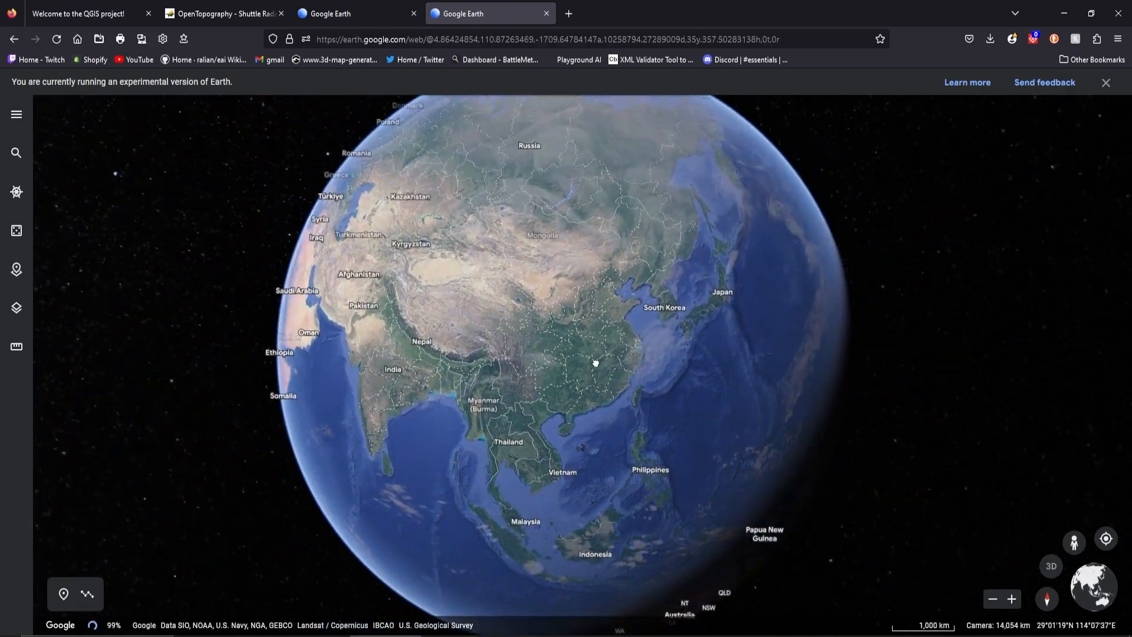
pyautogui.moveTo(342, 236); pyautogui.dragTo(642, 323)
pyautogui.moveTo(342, 295); pyautogui.dragTo(561, 306)
pyautogui.moveTo(720, 446); pyautogui.dragTo(591, 316)
pyautogui.moveTo(666, 388); pyautogui.dragTo(568, 306)
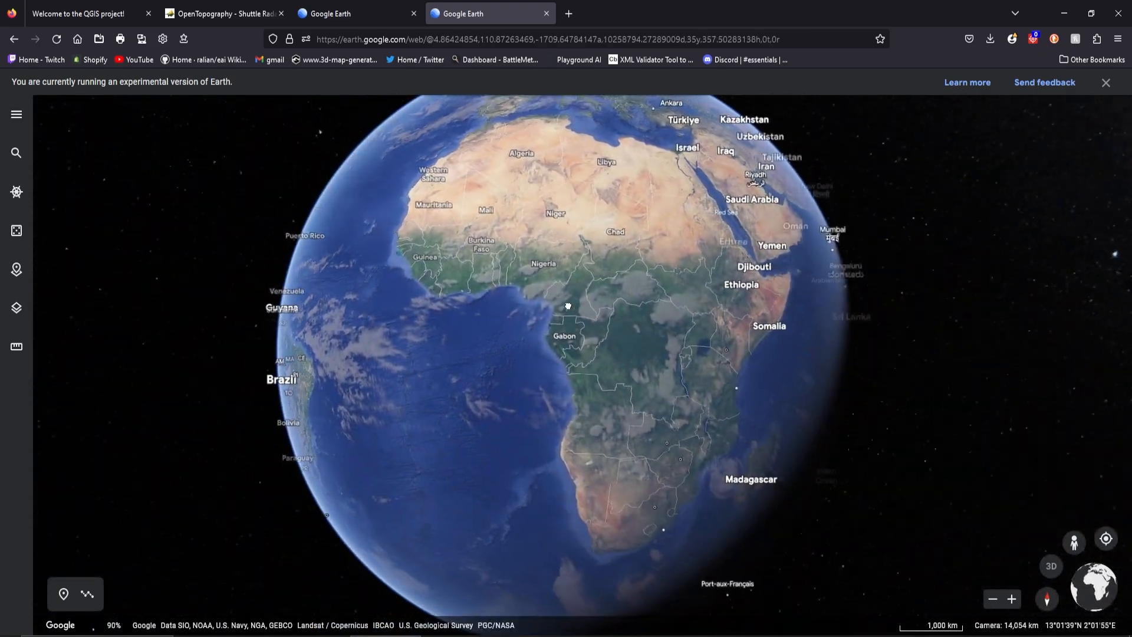
pyautogui.moveTo(490, 282); pyautogui.dragTo(407, 218)
pyautogui.moveTo(533, 359); pyautogui.dragTo(797, 332)
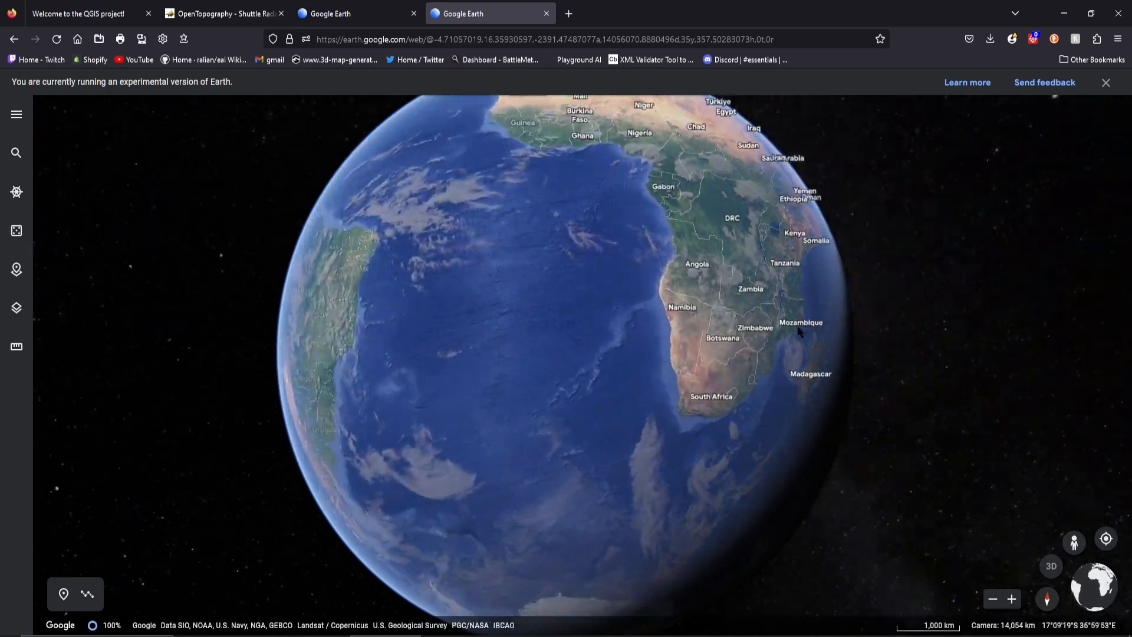
pyautogui.moveTo(487, 367); pyautogui.dragTo(710, 420)
pyautogui.moveTo(501, 197); pyautogui.dragTo(853, 419)
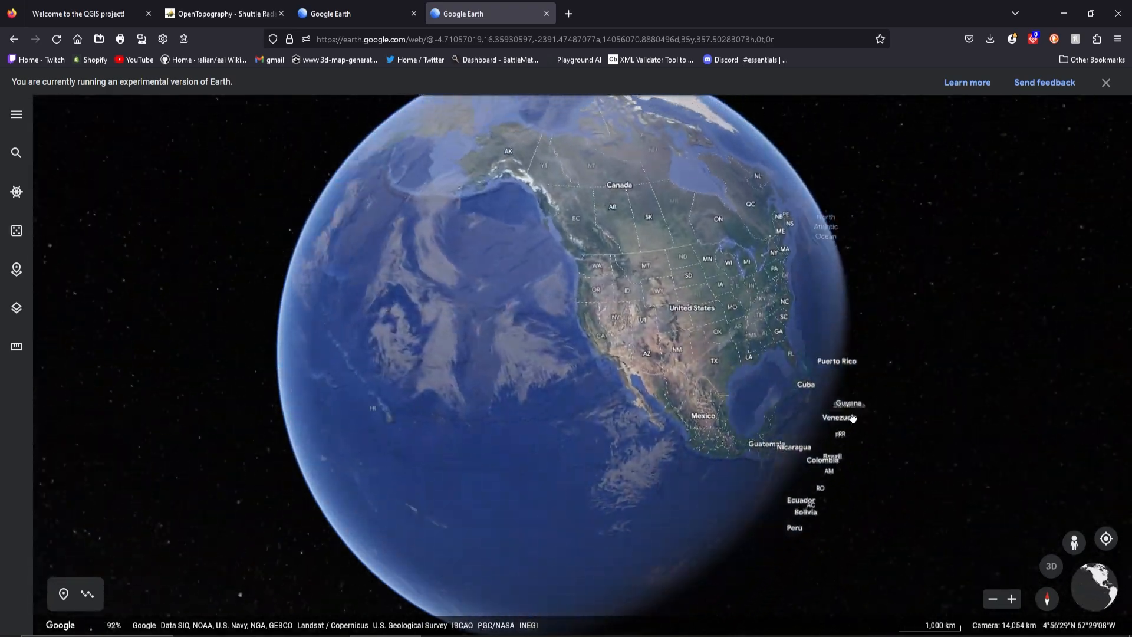
pyautogui.moveTo(567, 334); pyautogui.dragTo(702, 237)
pyautogui.moveTo(607, 202); pyautogui.dragTo(710, 238)
pyautogui.moveTo(796, 277); pyautogui.dragTo(770, 237)
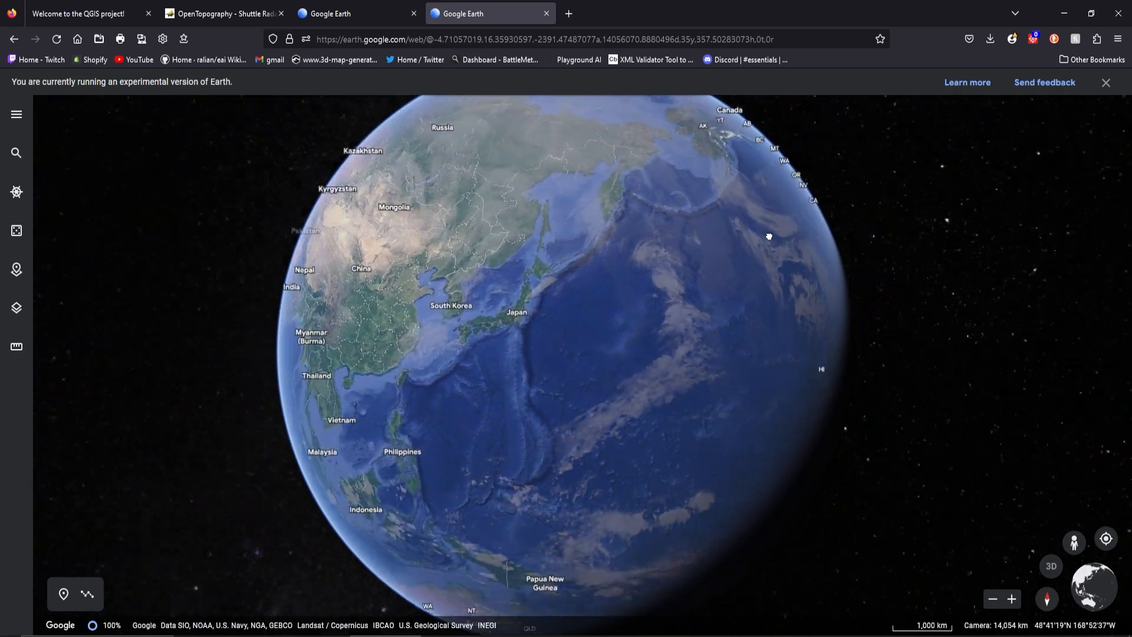
# Examine South Korea's southern coastline and the small islands south of Yeosu in Google Earth
pyautogui.scroll(6, 489, 338)
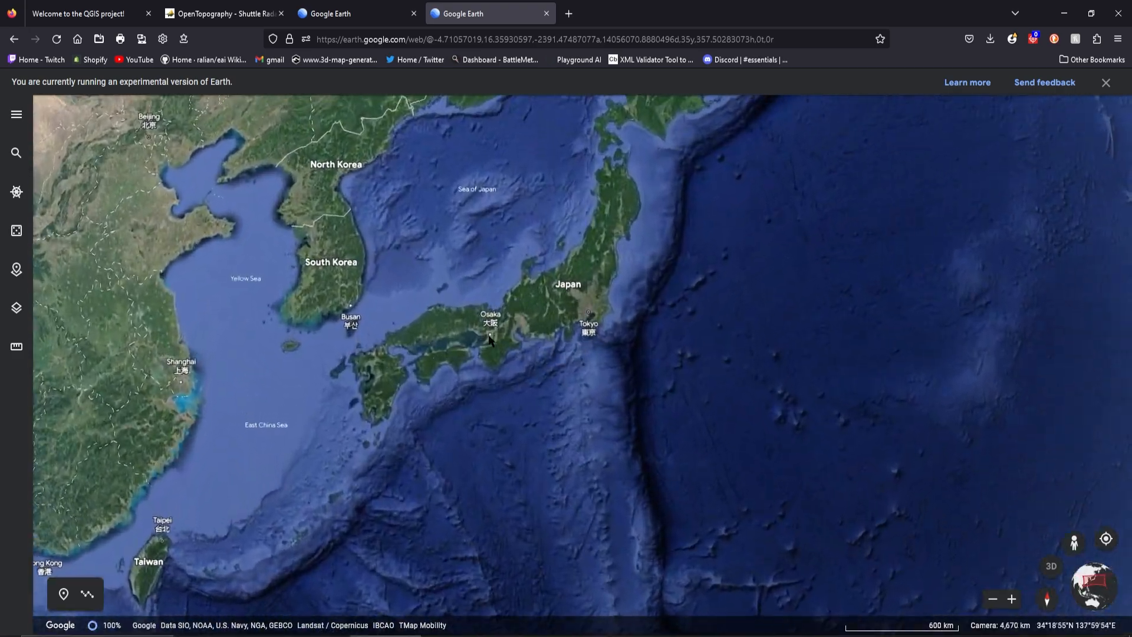
pyautogui.moveTo(452, 295); pyautogui.dragTo(571, 278)
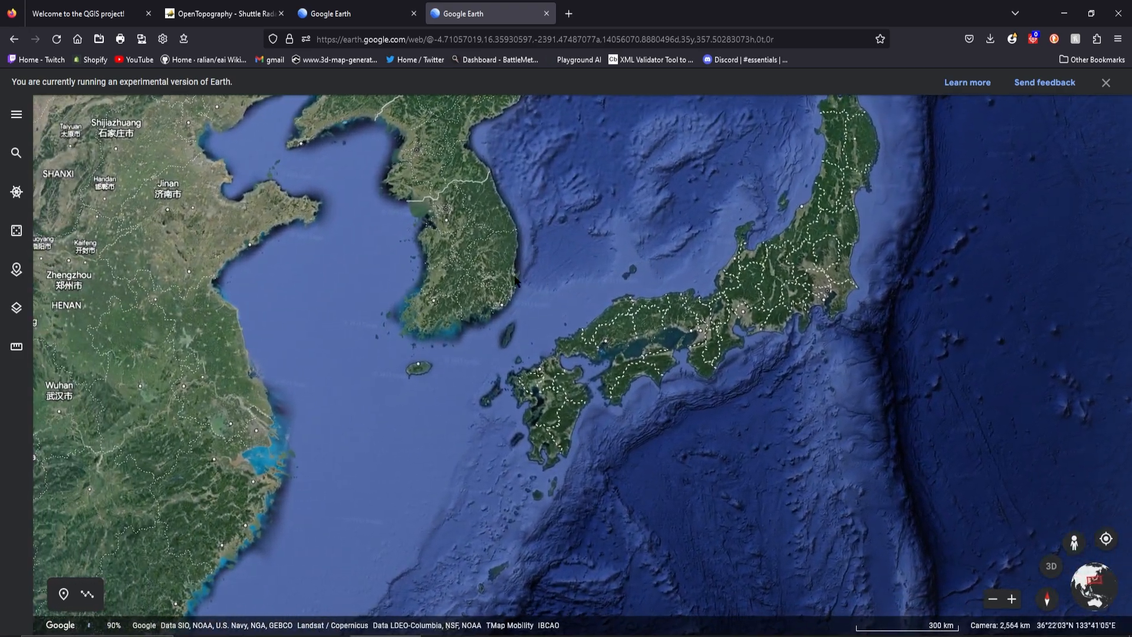
pyautogui.scroll(3, 515, 281)
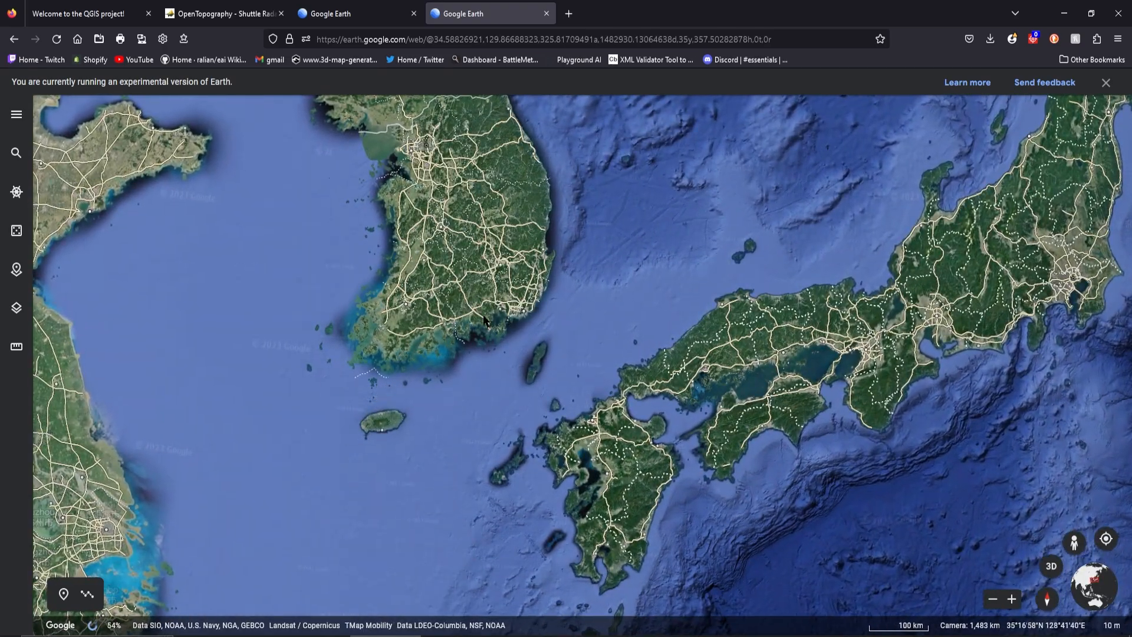
pyautogui.moveTo(484, 320); pyautogui.dragTo(558, 306)
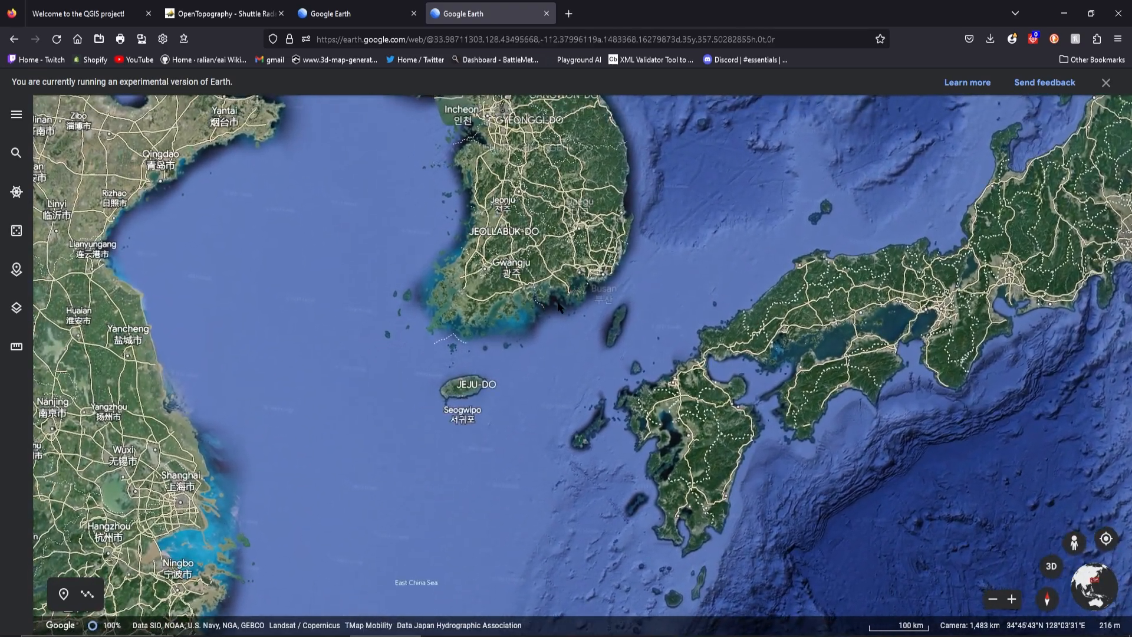
pyautogui.scroll(1, 557, 306)
pyautogui.scroll(5, 557, 308)
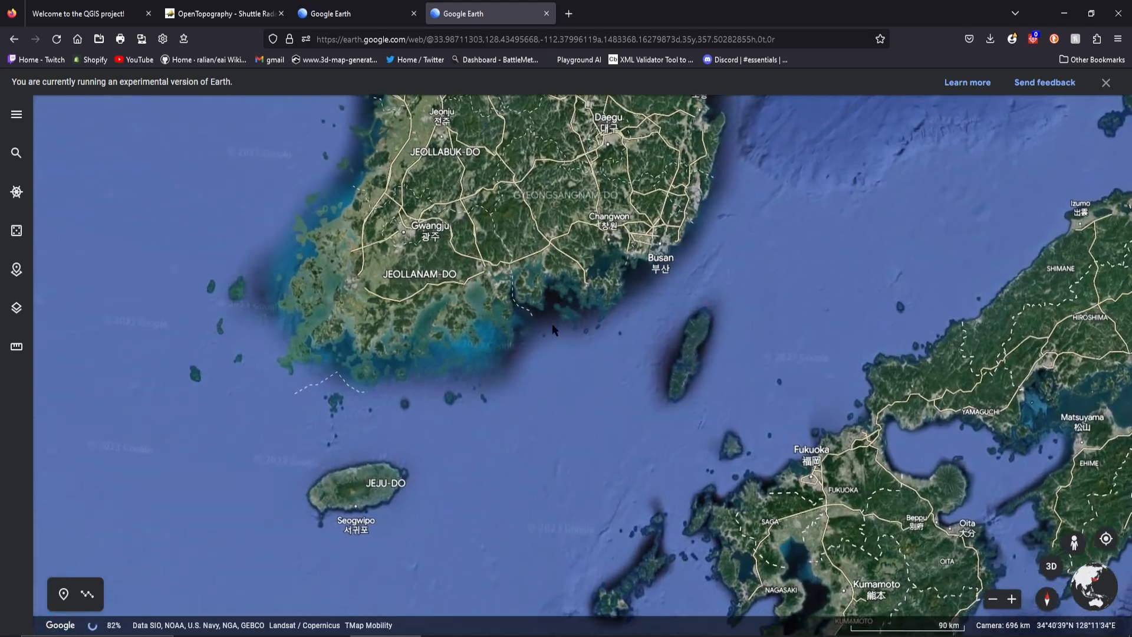
pyautogui.moveTo(568, 349); pyautogui.dragTo(606, 327)
pyautogui.scroll(3, 544, 313)
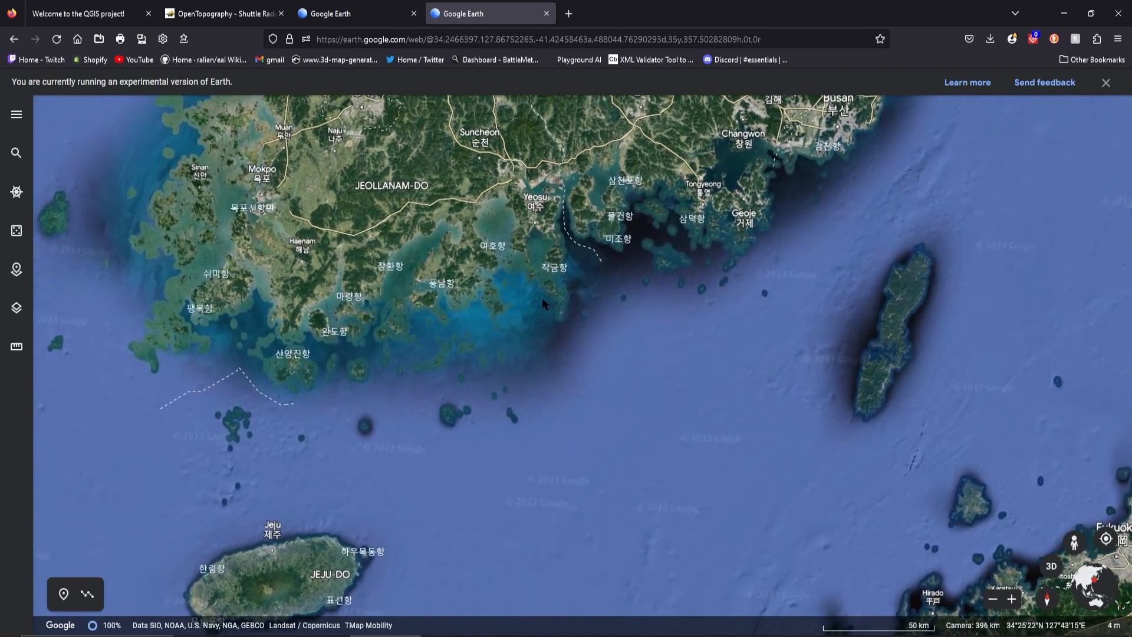
pyautogui.scroll(3, 596, 332)
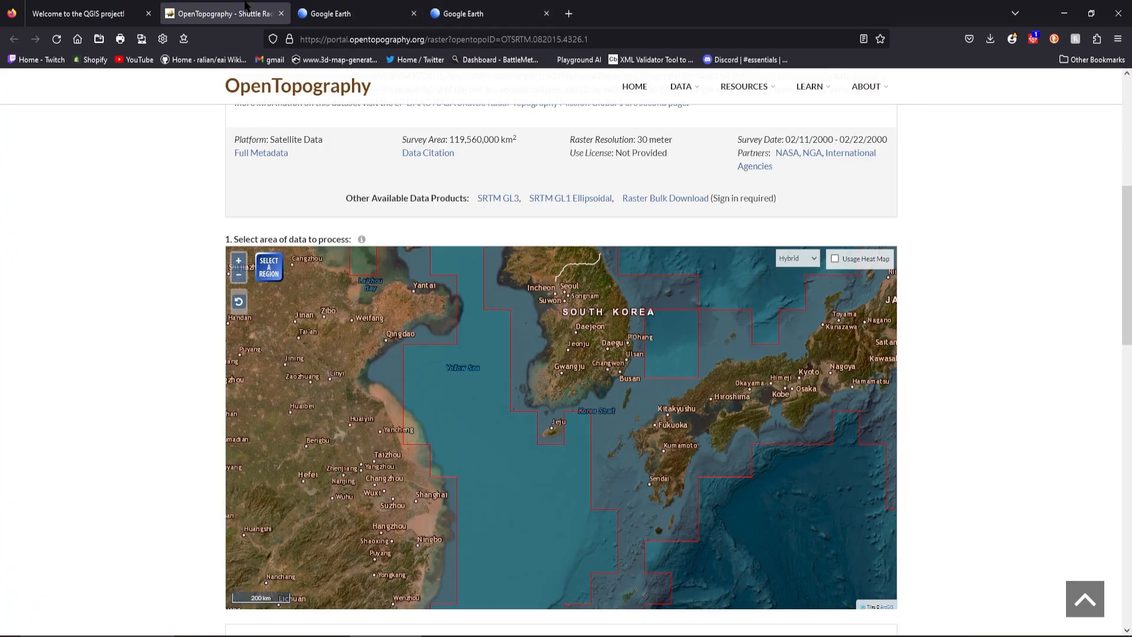
# Return to OpenTopography and select a roughly square region enclosing the small hourglass-shaped island south of Yeosu, near 34.60, 127.65
pyautogui.click(243, 18)
pyautogui.scroll(2, 588, 399)
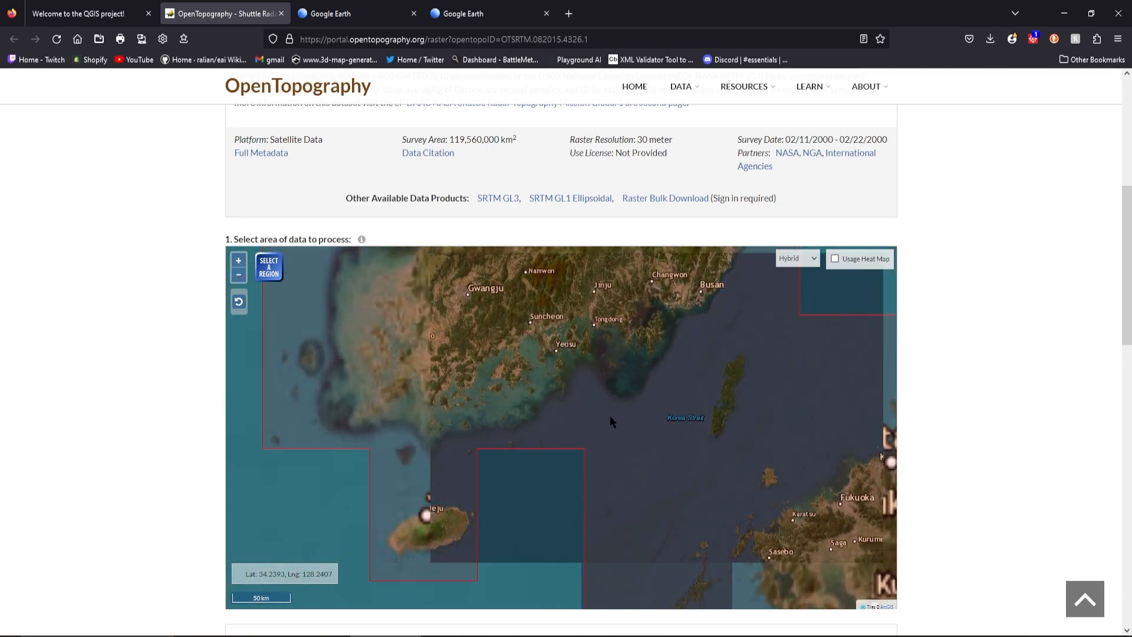
pyautogui.scroll(2, 562, 390)
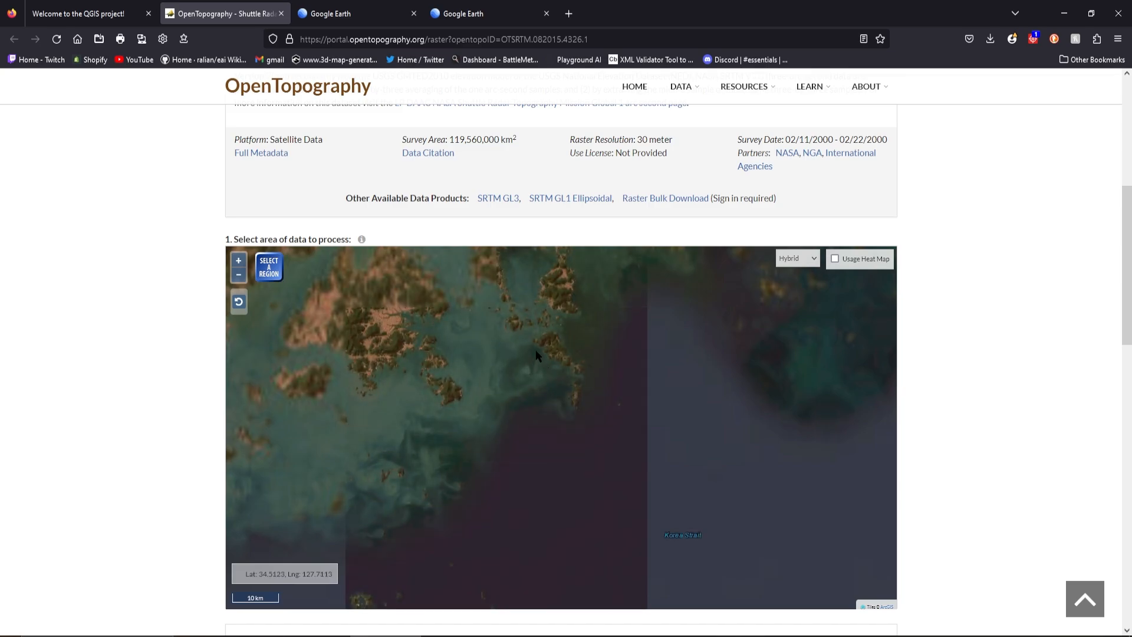
pyautogui.scroll(1, 535, 349)
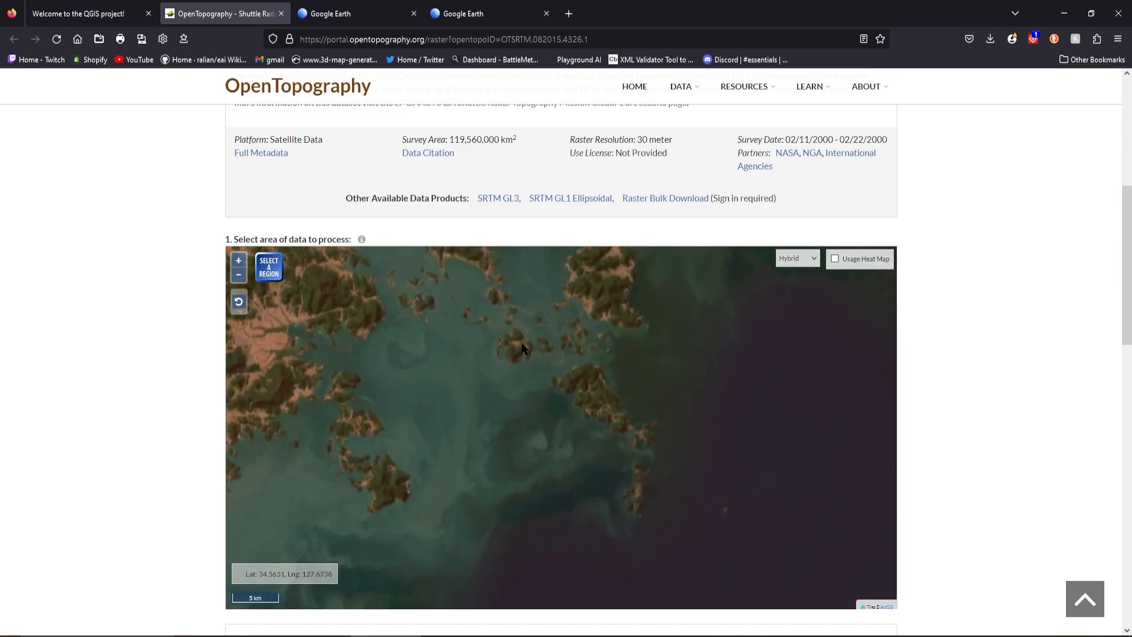
pyautogui.scroll(1, 531, 380)
pyautogui.scroll(3, 530, 383)
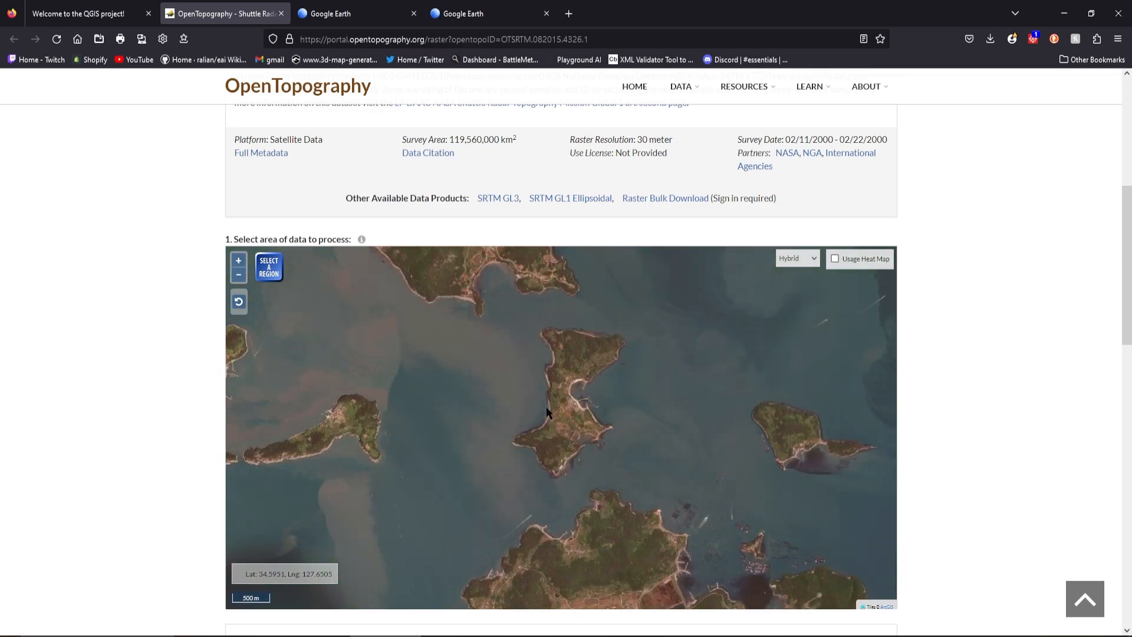
pyautogui.moveTo(534, 396); pyautogui.dragTo(525, 423)
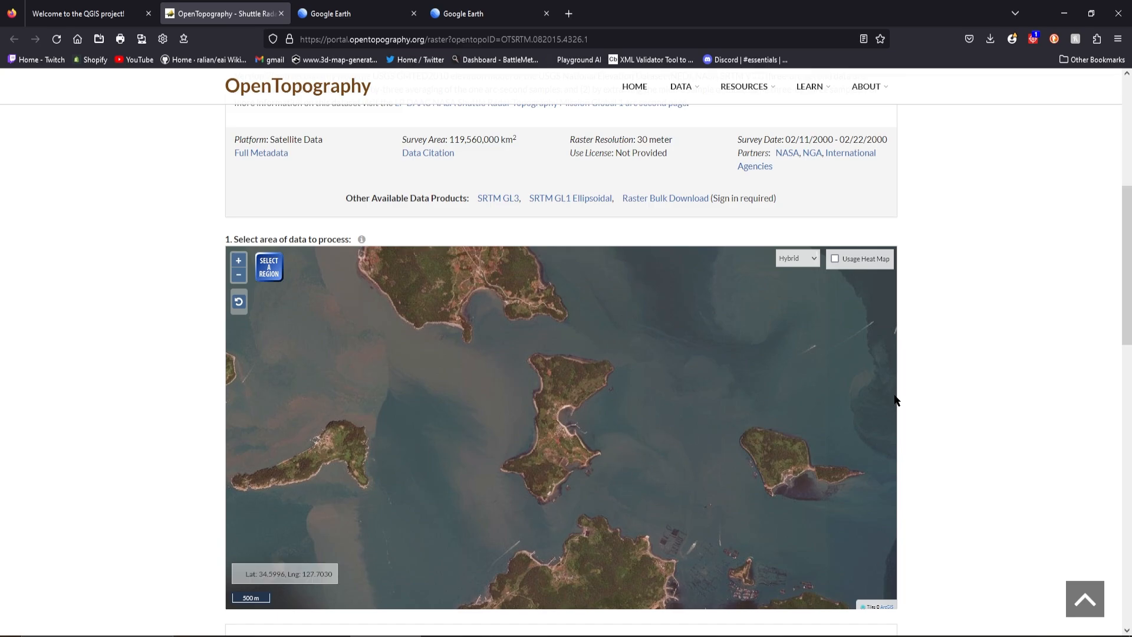
pyautogui.click(269, 271)
pyautogui.moveTo(475, 340); pyautogui.dragTo(644, 515)
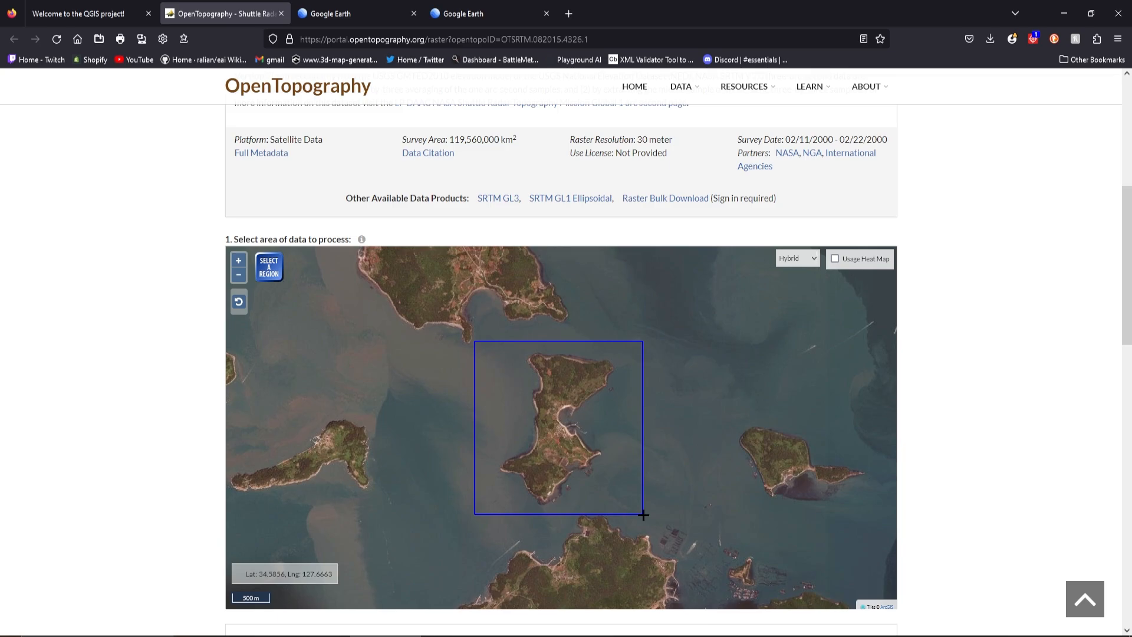
pyautogui.moveTo(643, 514); pyautogui.dragTo(643, 515)
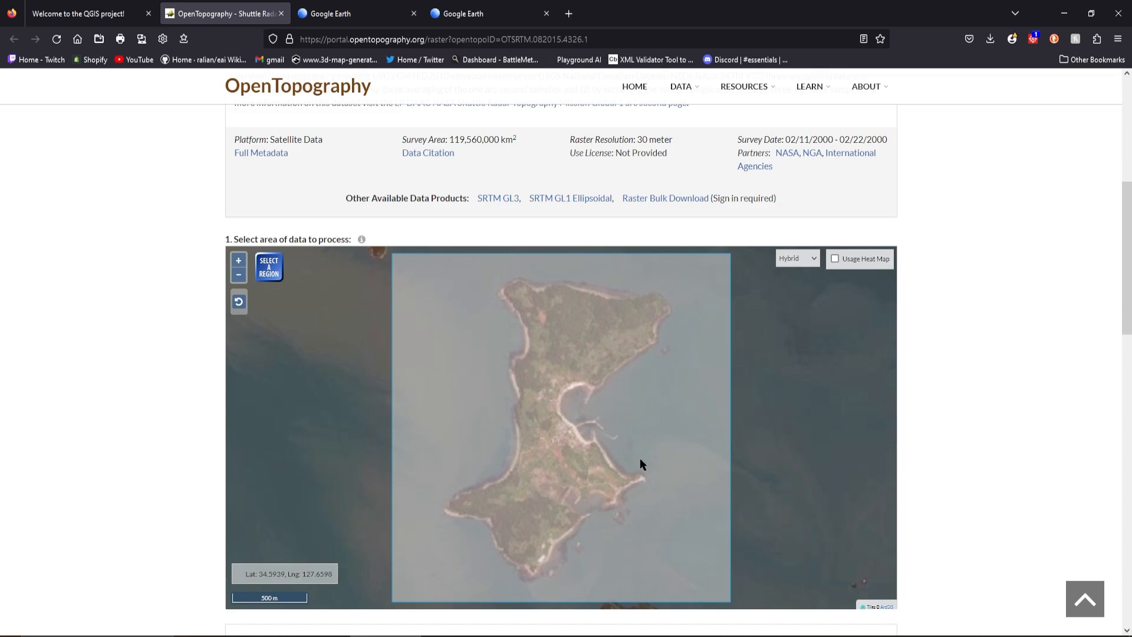
# Check the selected region's location along South Korea's southern coast and its fit around the island
pyautogui.scroll(-2, 644, 453)
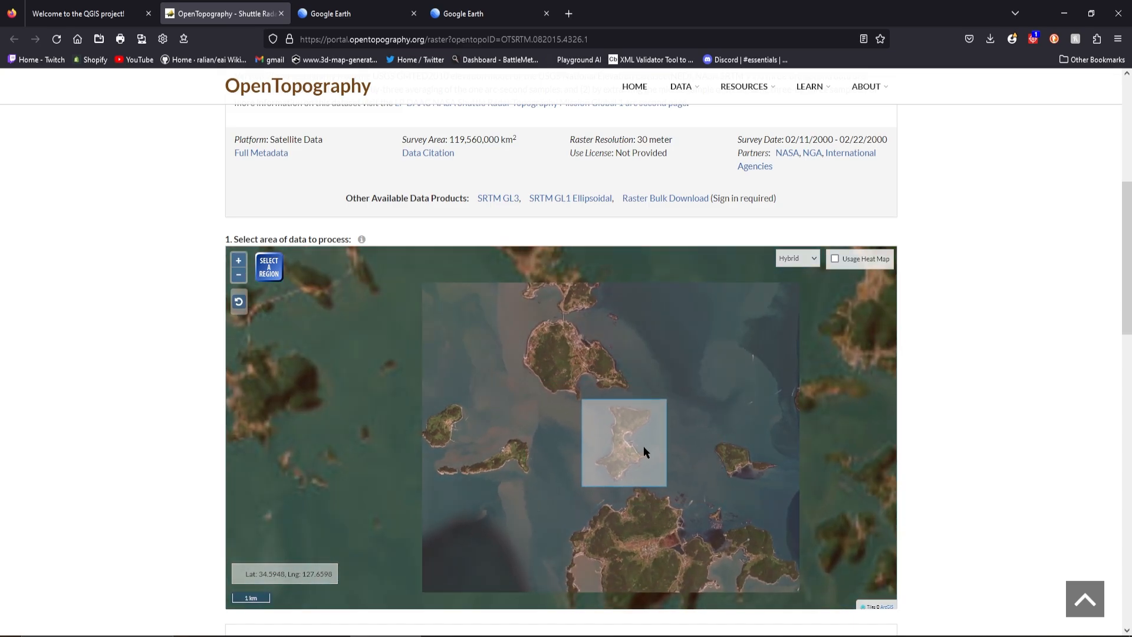
pyautogui.scroll(-4, 639, 448)
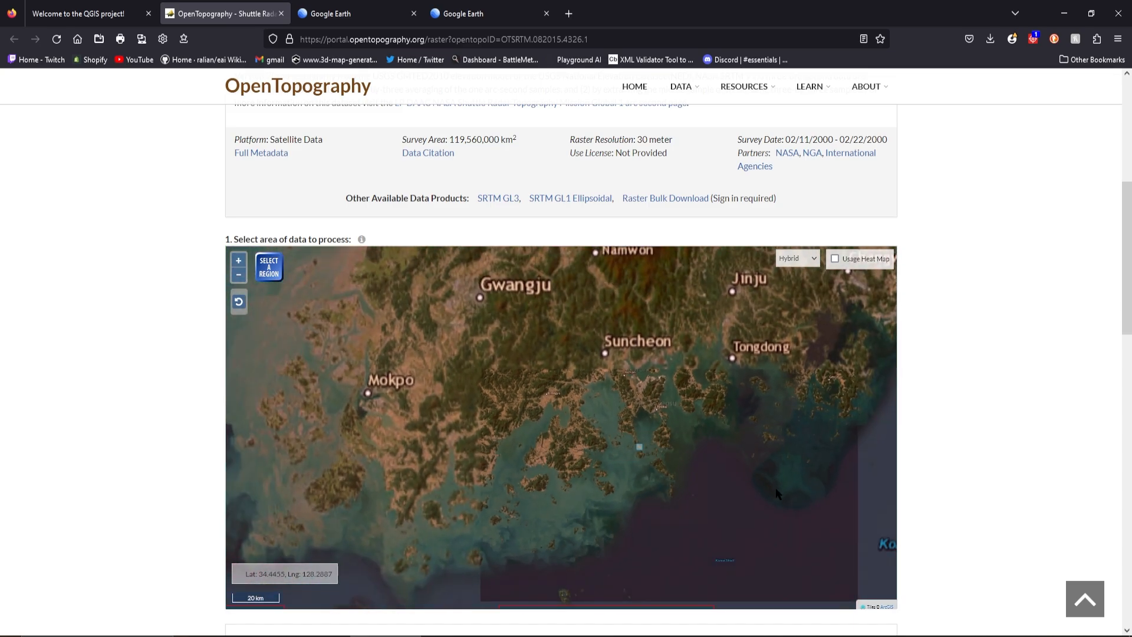
pyautogui.moveTo(775, 487); pyautogui.dragTo(723, 441)
pyautogui.rightClick(723, 441)
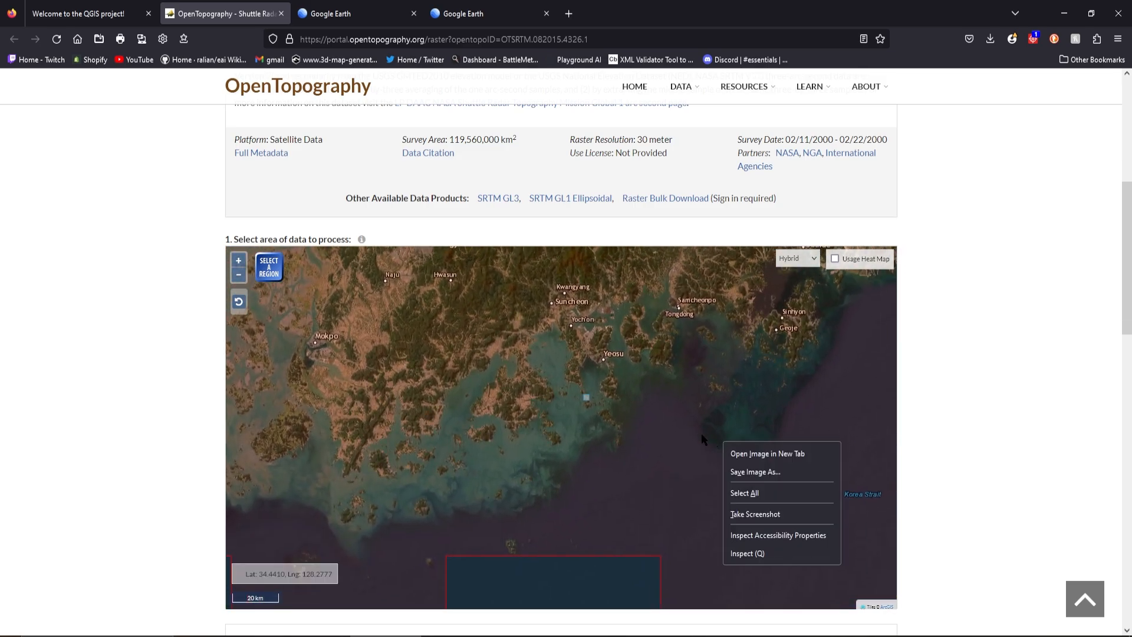
pyautogui.click(585, 414)
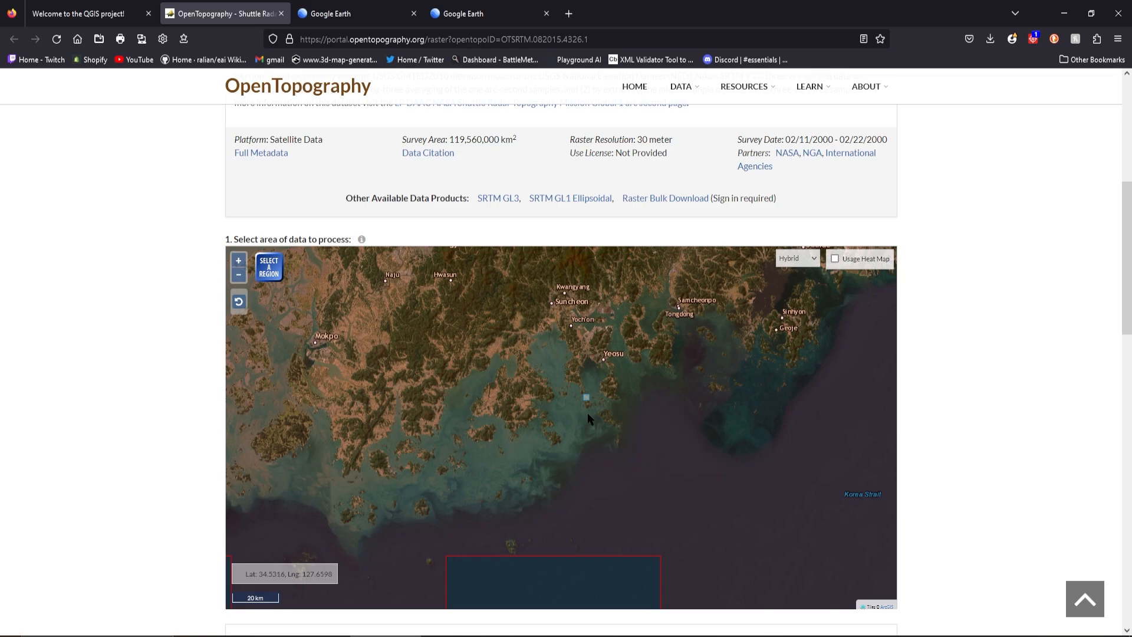
pyautogui.scroll(1, 588, 413)
pyautogui.scroll(4, 590, 409)
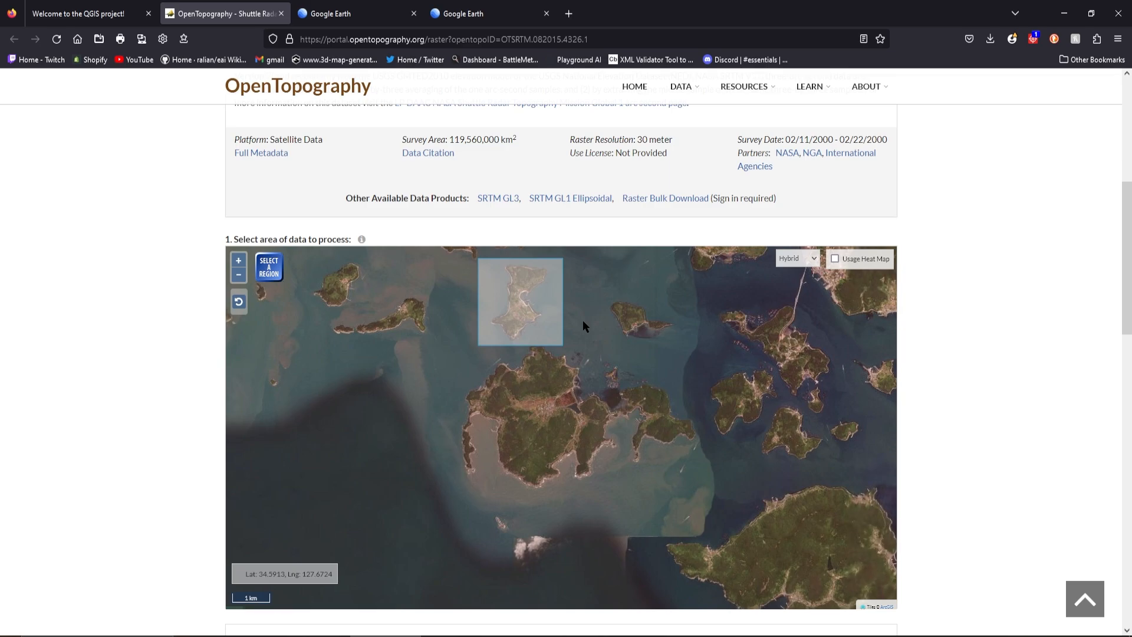
pyautogui.scroll(2, 508, 277)
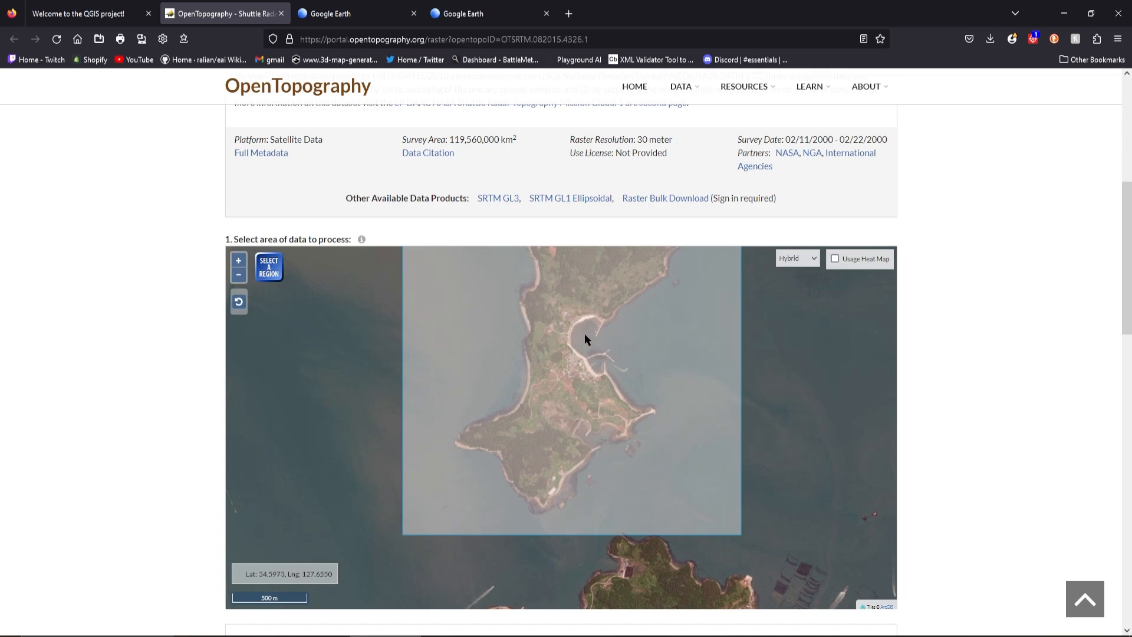
pyautogui.scroll(-1, 586, 333)
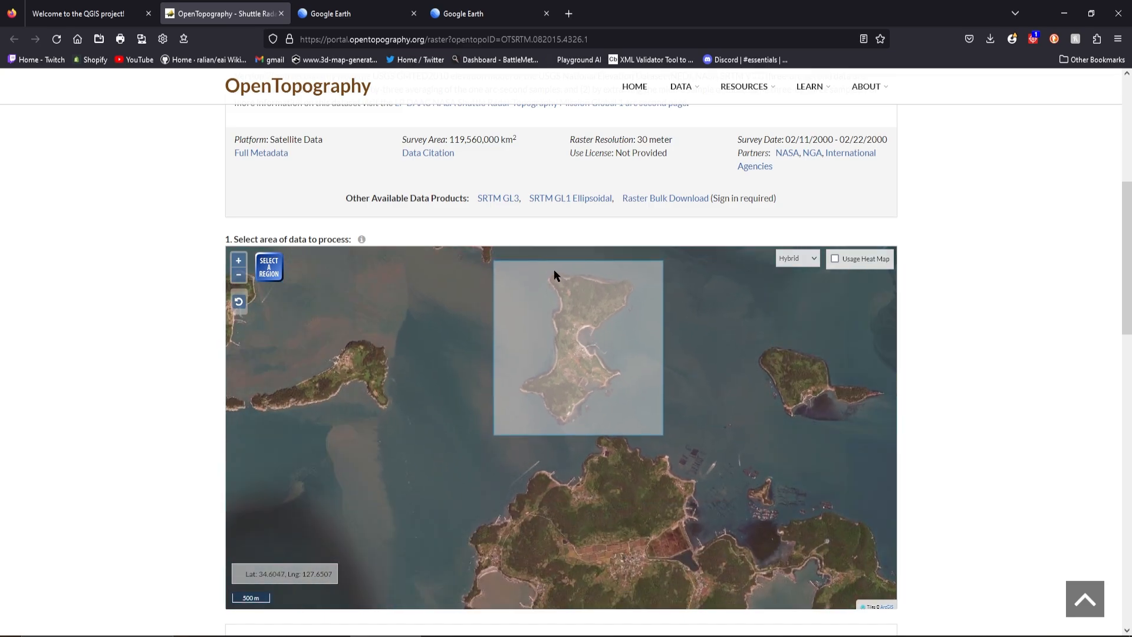
# Review the selected island region's coordinates, area and the available data output formats, keeping GeoTiff as the format
pyautogui.scroll(1, 572, 261)
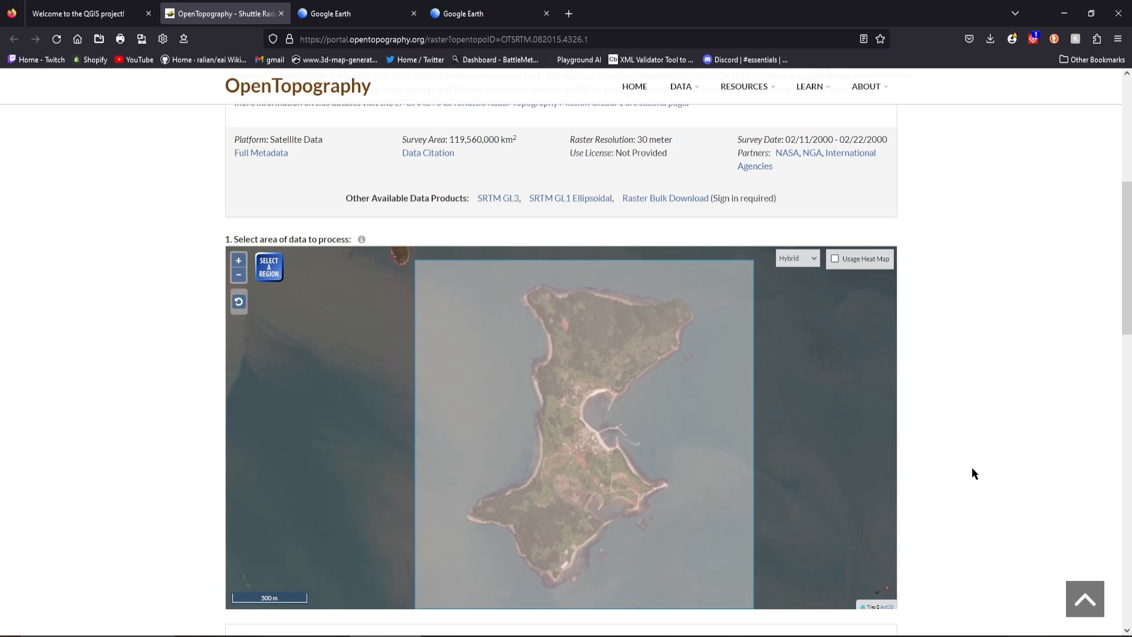
pyautogui.scroll(-5, 974, 472)
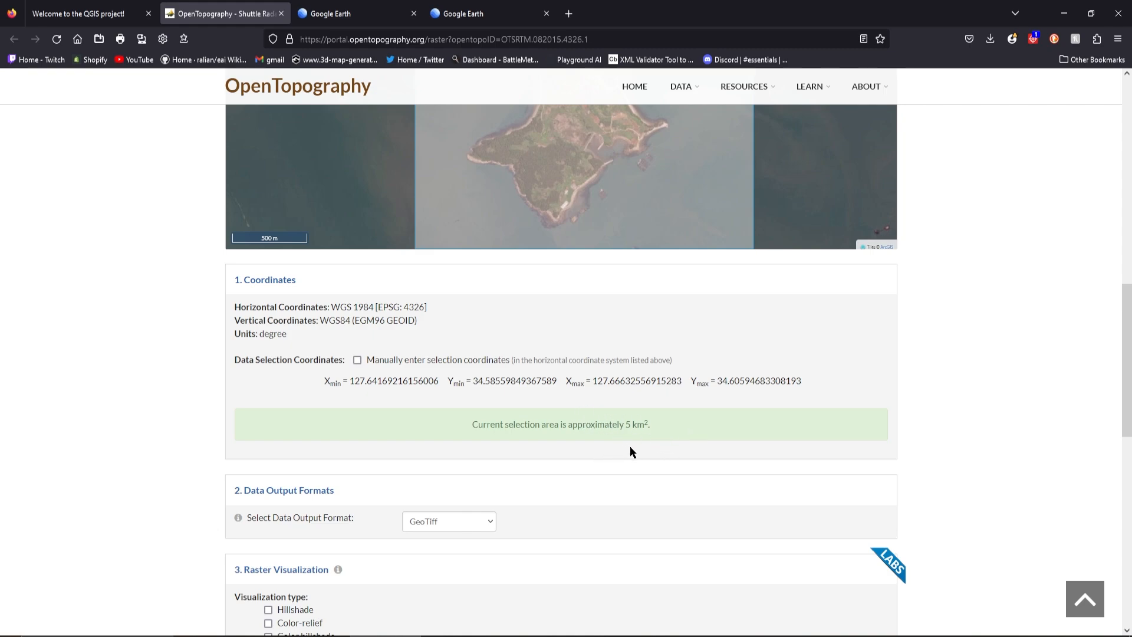
pyautogui.scroll(-3, 643, 446)
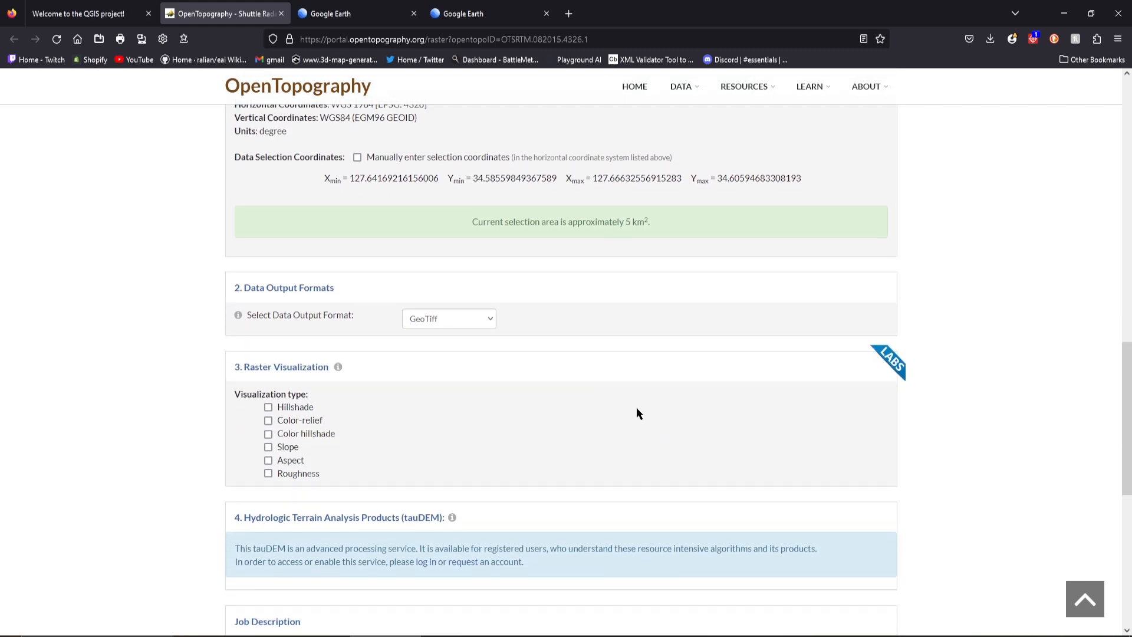
pyautogui.scroll(3, 637, 411)
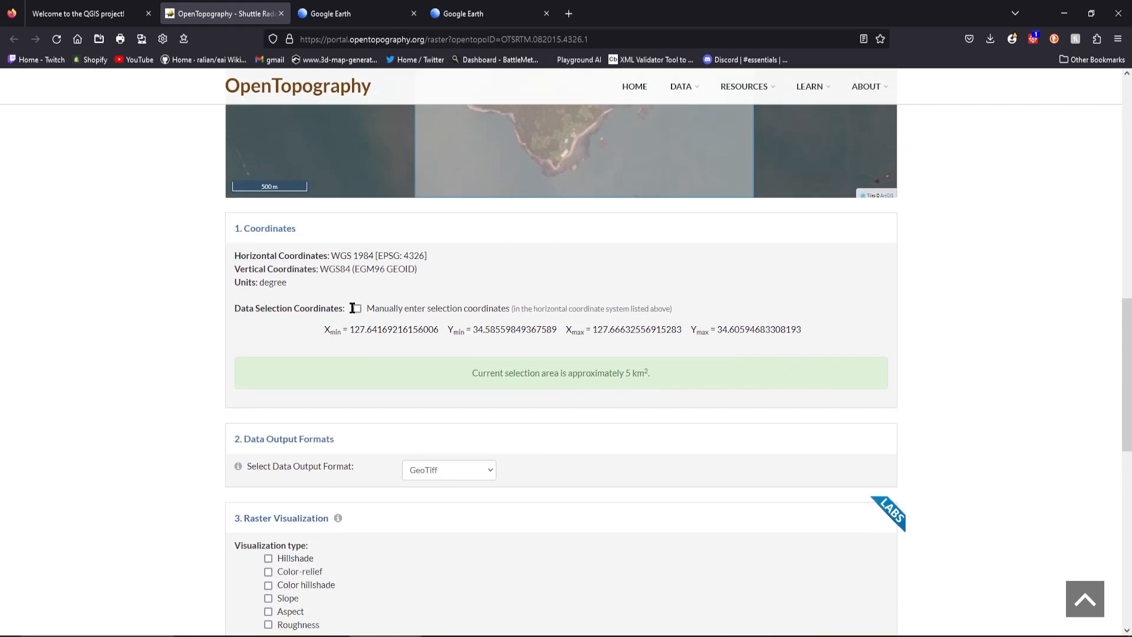
pyautogui.scroll(-3, 604, 420)
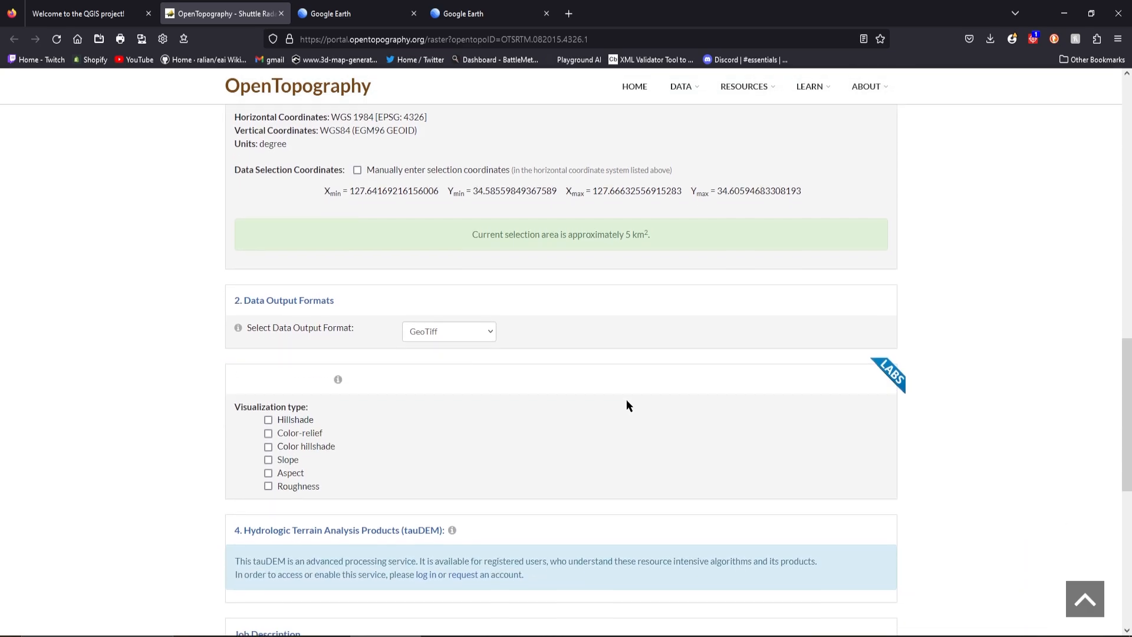
pyautogui.click(461, 319)
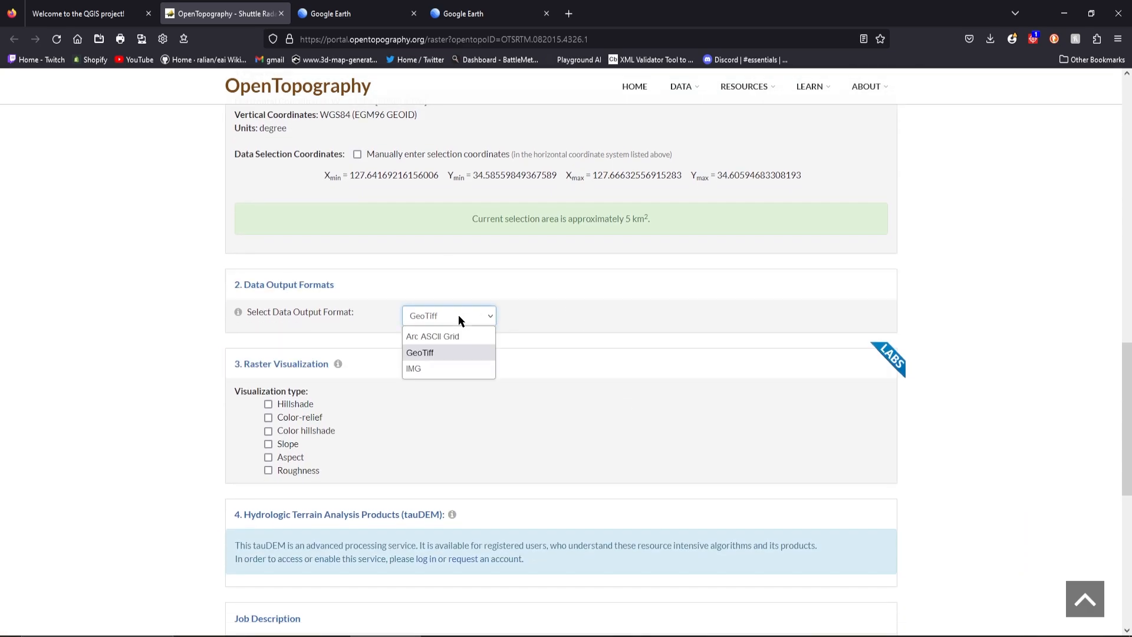
pyautogui.click(461, 319)
# Enable Hillshade, Color-relief, Color hillshade, Slope, Aspect and Roughness visualizations plus the additional Google Earth (KMZ) output
pyautogui.scroll(-2, 580, 337)
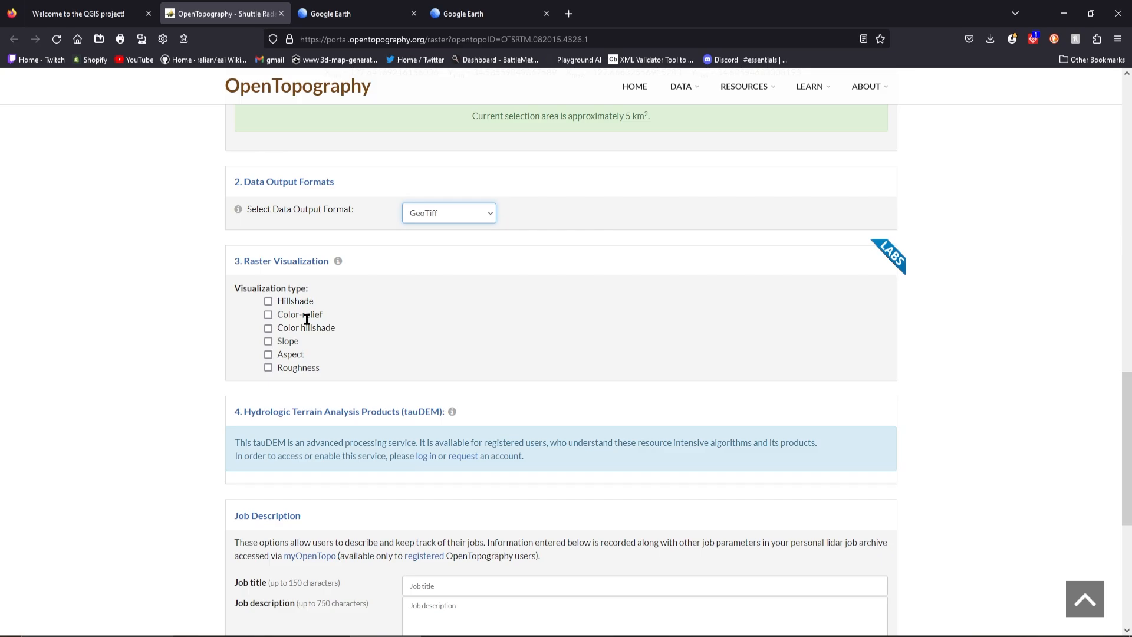
pyautogui.click(268, 302)
pyautogui.click(268, 315)
pyautogui.click(268, 328)
pyautogui.click(268, 341)
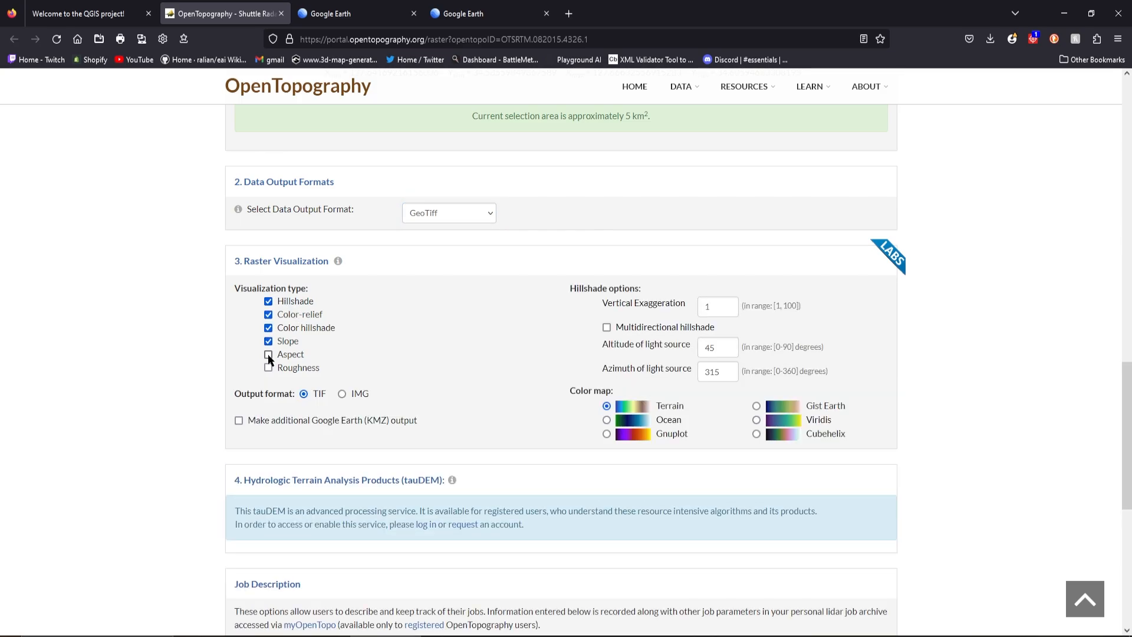
pyautogui.click(268, 355)
pyautogui.click(268, 369)
pyautogui.click(238, 421)
# Set the job title to Essential Island in the job description section
pyautogui.scroll(-2, 195, 316)
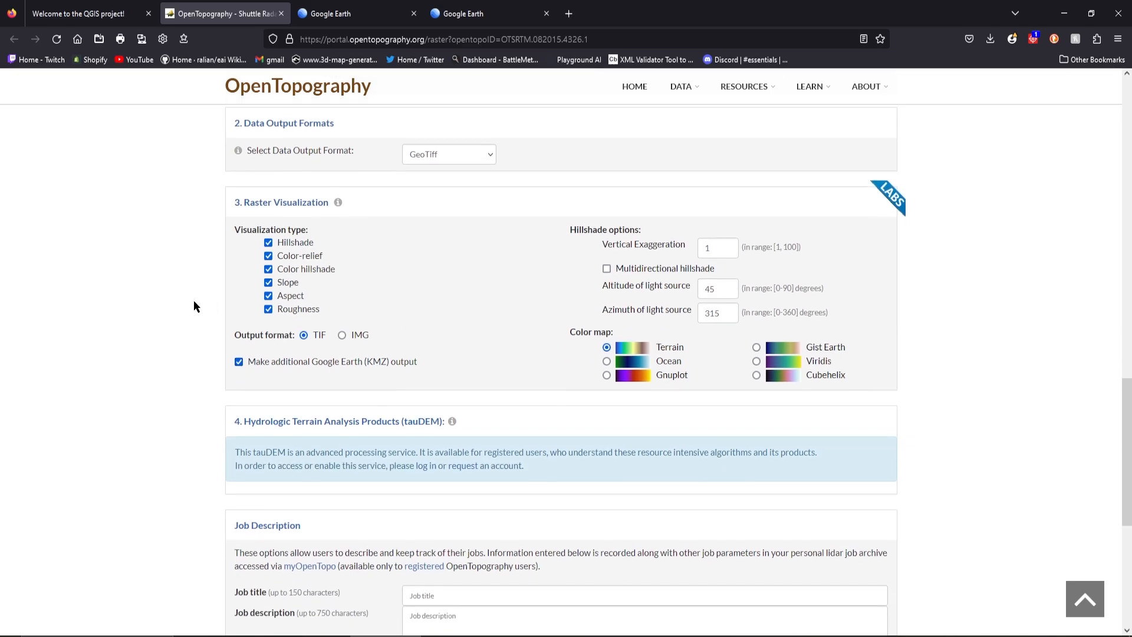
pyautogui.scroll(-1, 194, 300)
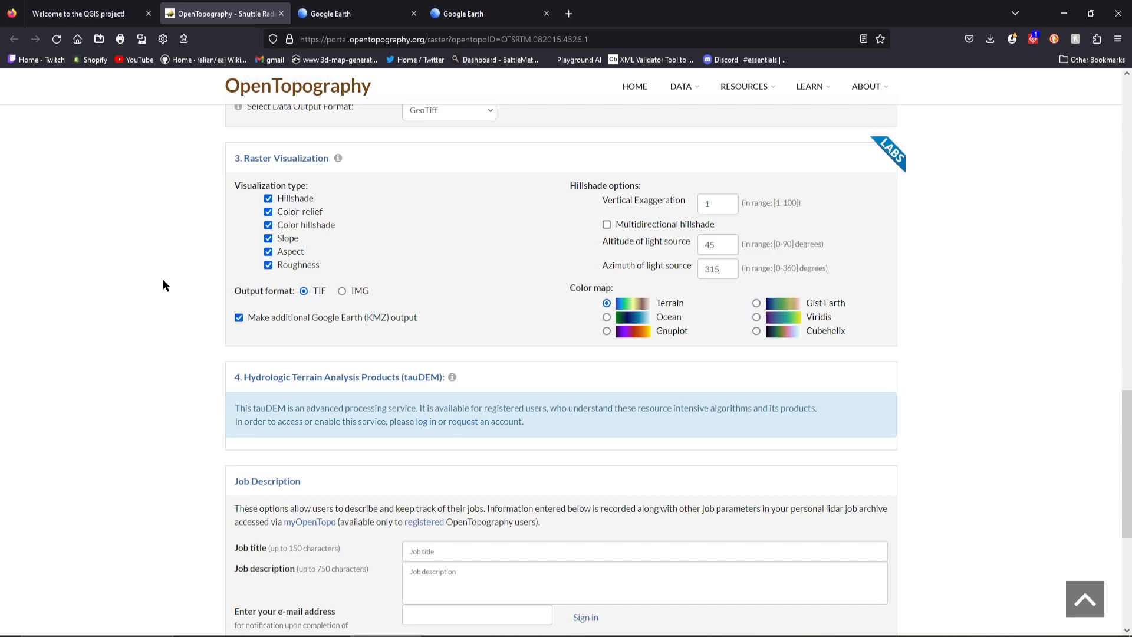
pyautogui.scroll(-4, 163, 280)
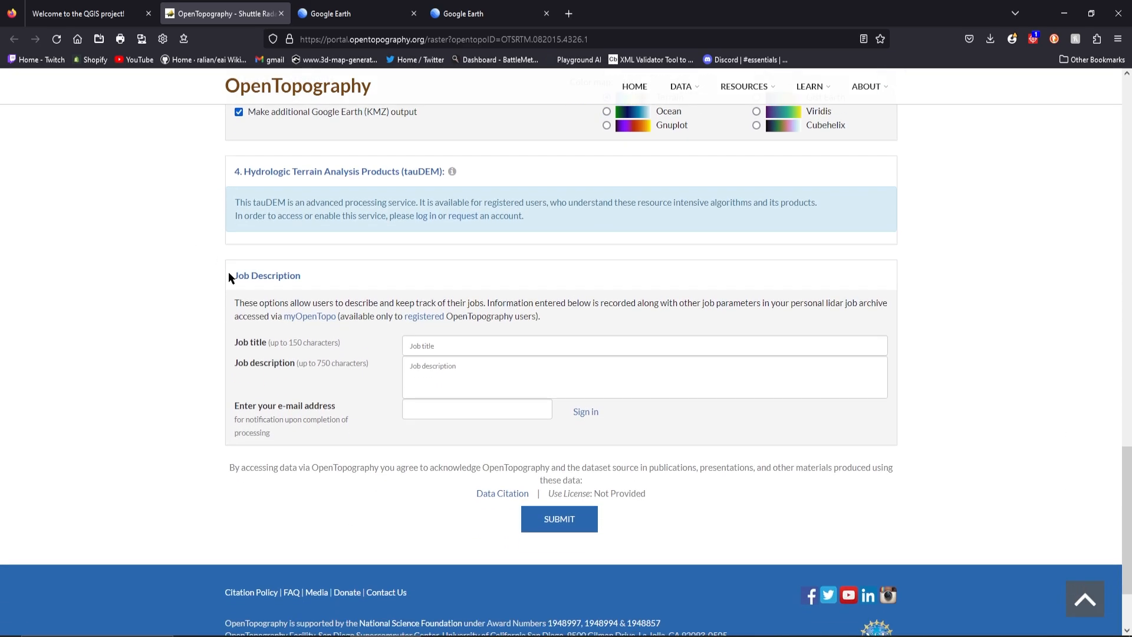
pyautogui.click(448, 345)
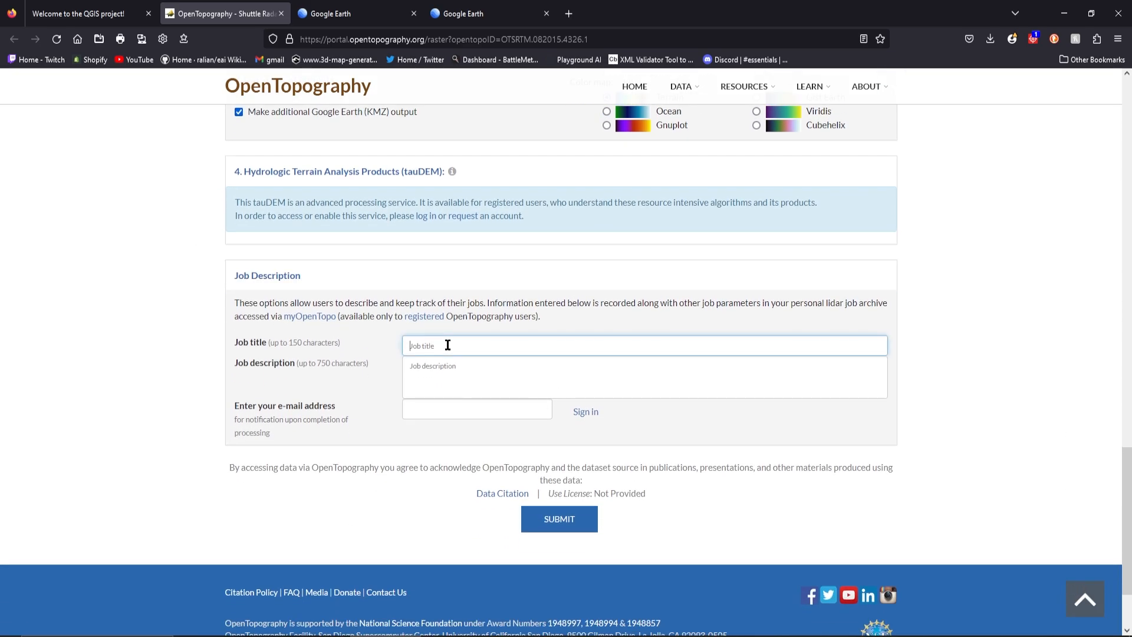
pyautogui.write('Es')
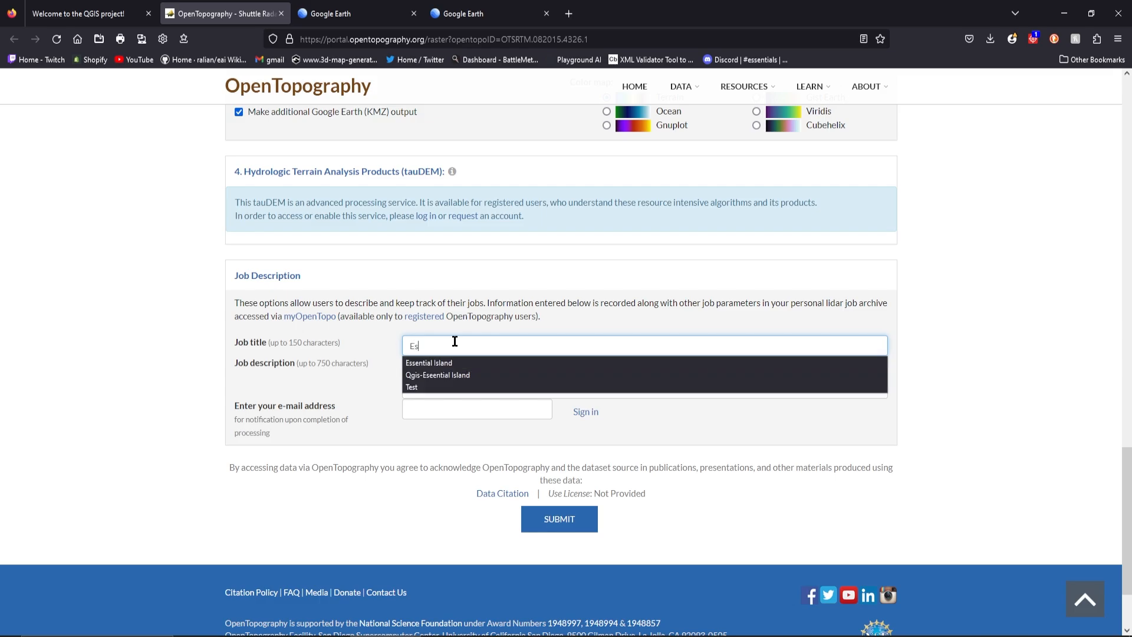
pyautogui.write('sent')
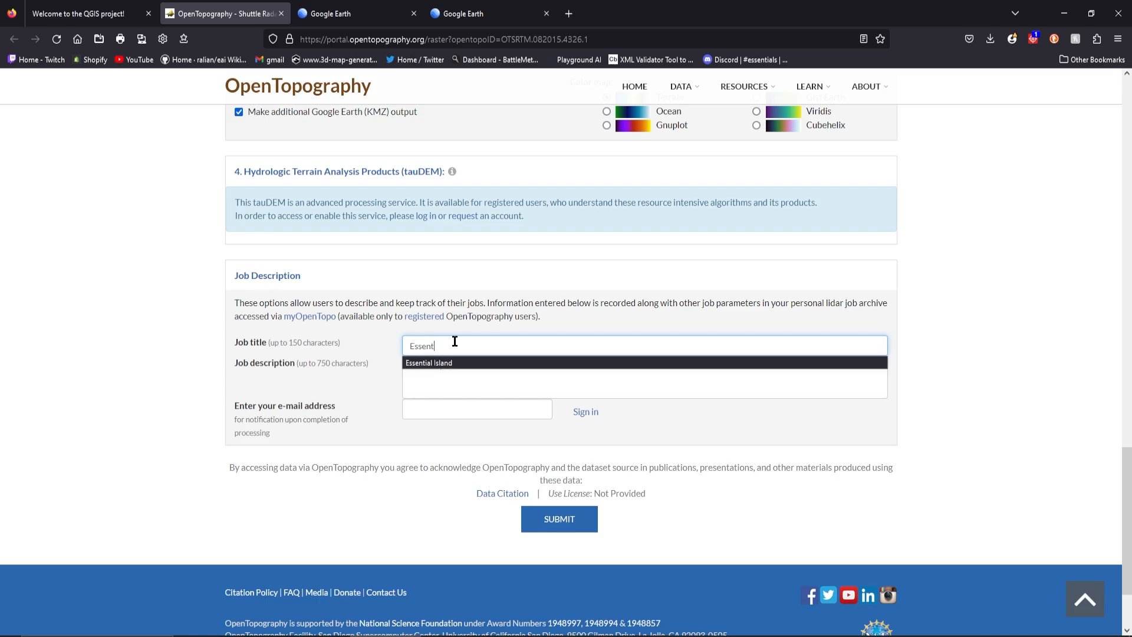
pyautogui.write('ial')
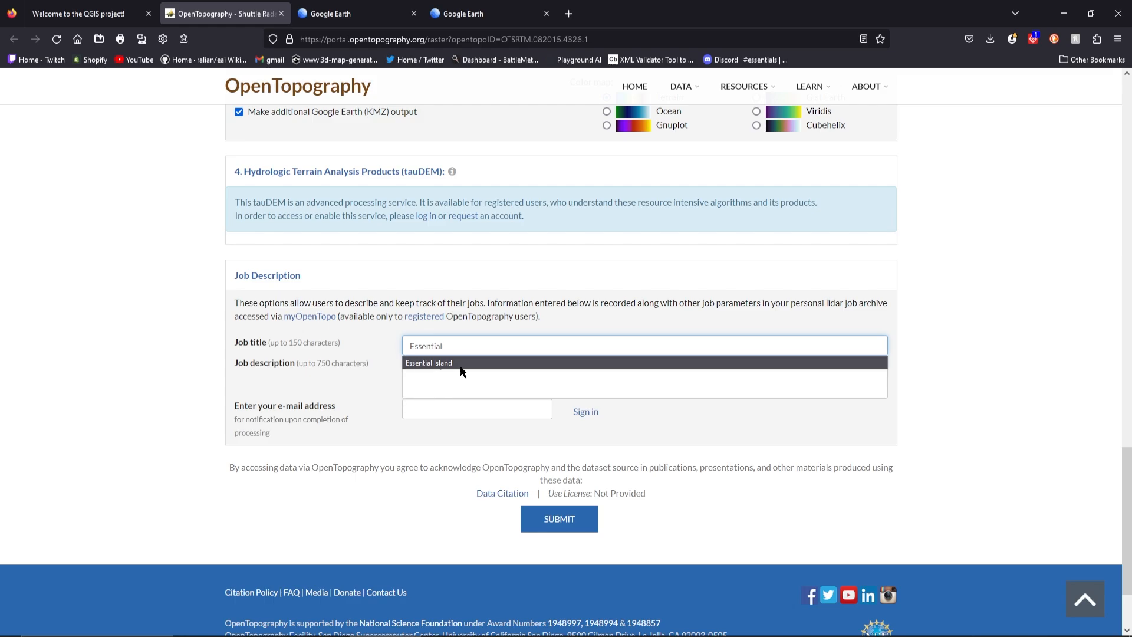
pyautogui.click(451, 362)
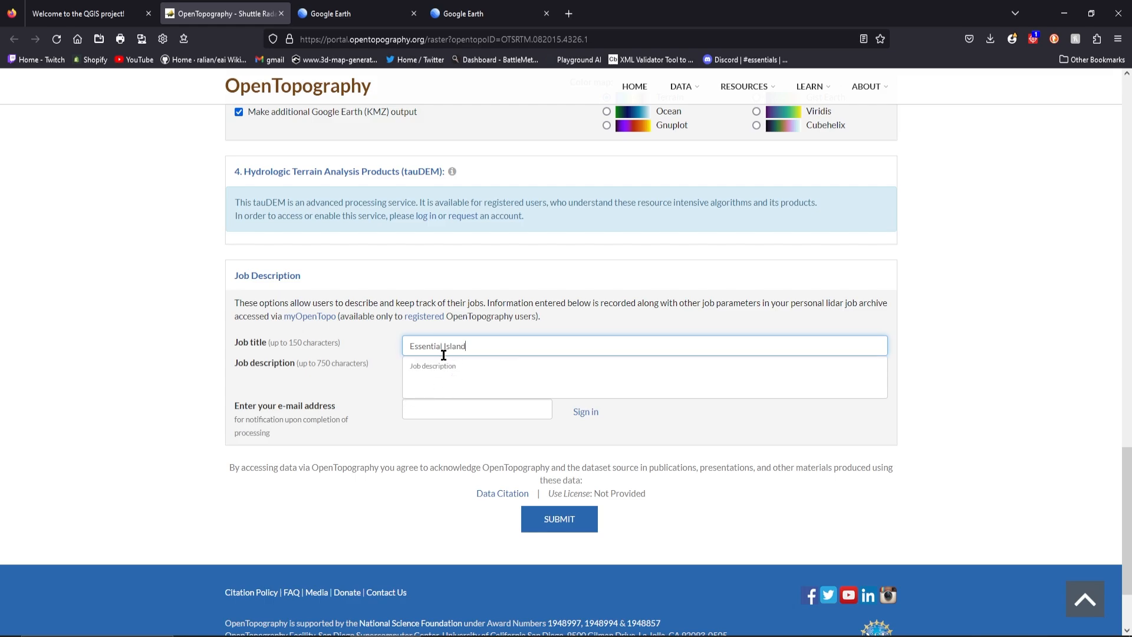
# Enter Tutorial as the job description and submit the raster job
pyautogui.click(477, 372)
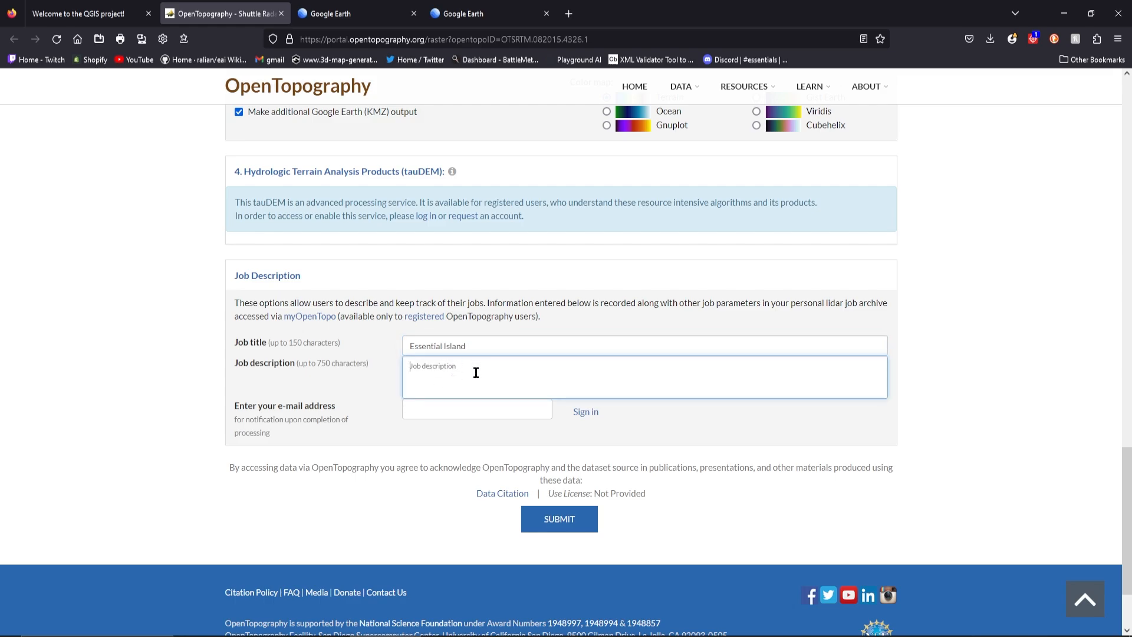
pyautogui.write('Tutorials')
pyautogui.click(384, 383)
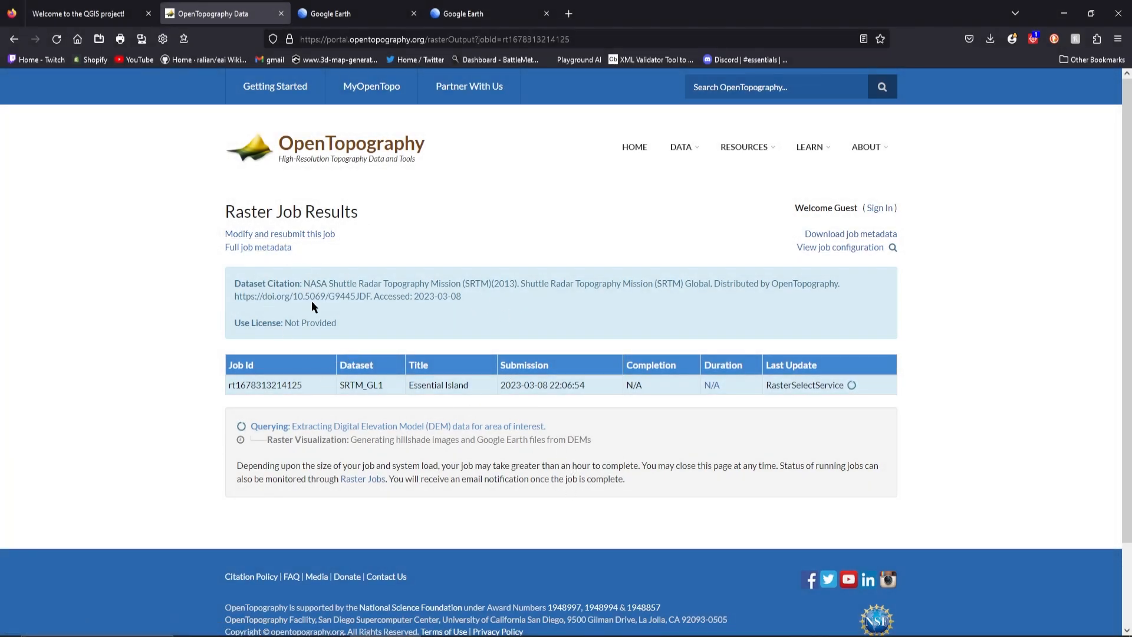
# Wait for the raster job to finish and download the compressed DEM results, rasters_SRTMGL1.tar.gz
pyautogui.scroll(-1, 266, 393)
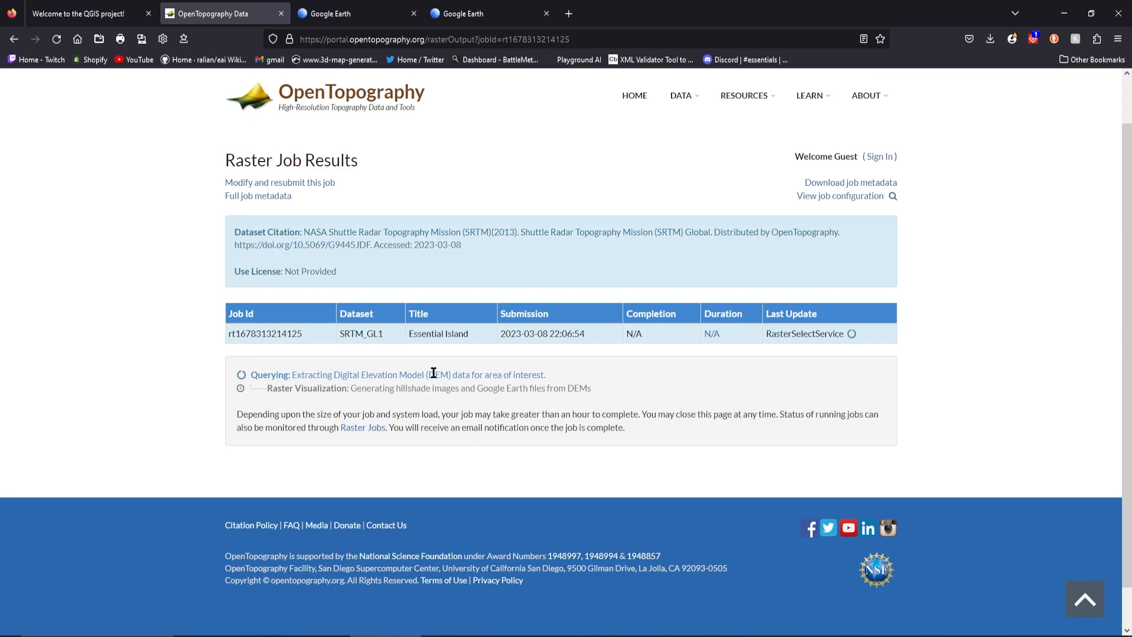
pyautogui.scroll(-1, 468, 413)
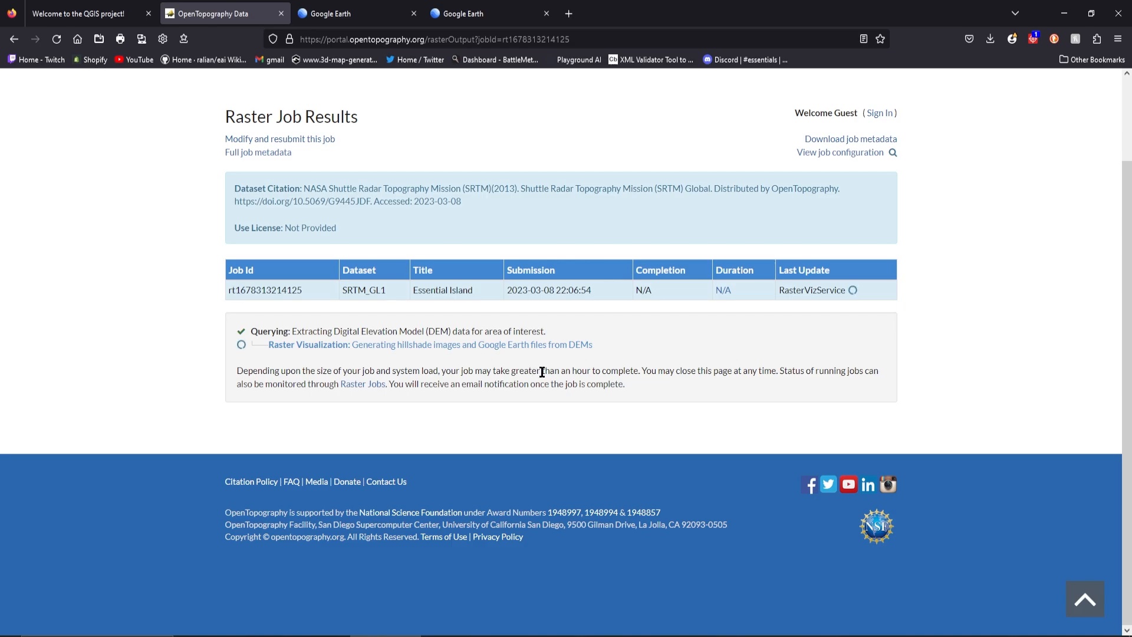
pyautogui.scroll(-3, 591, 375)
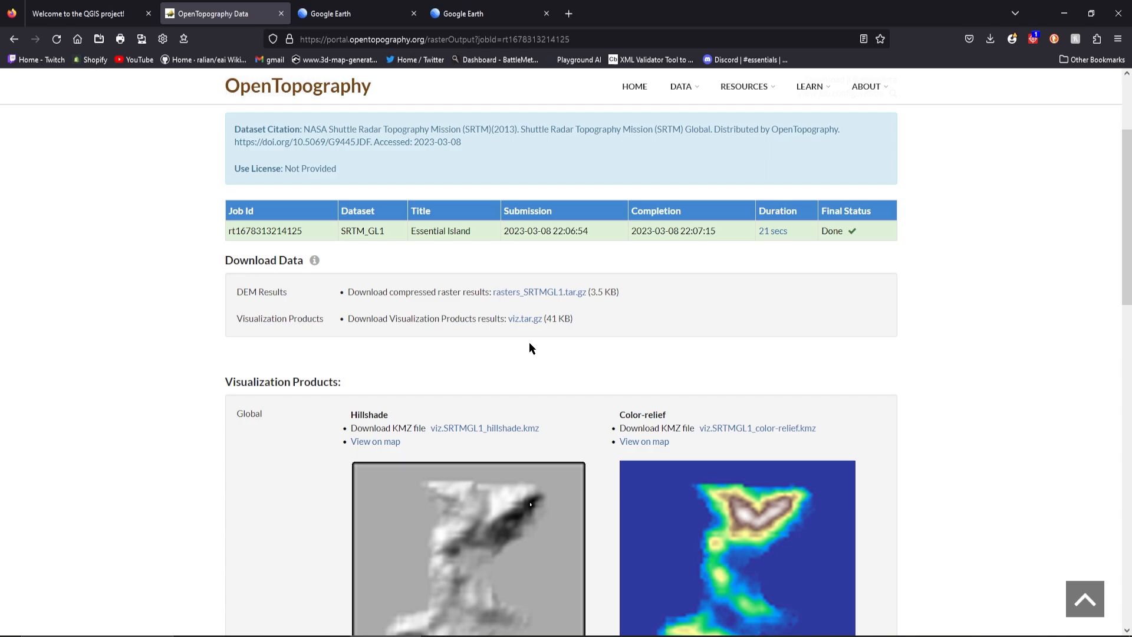
pyautogui.scroll(-2, 543, 345)
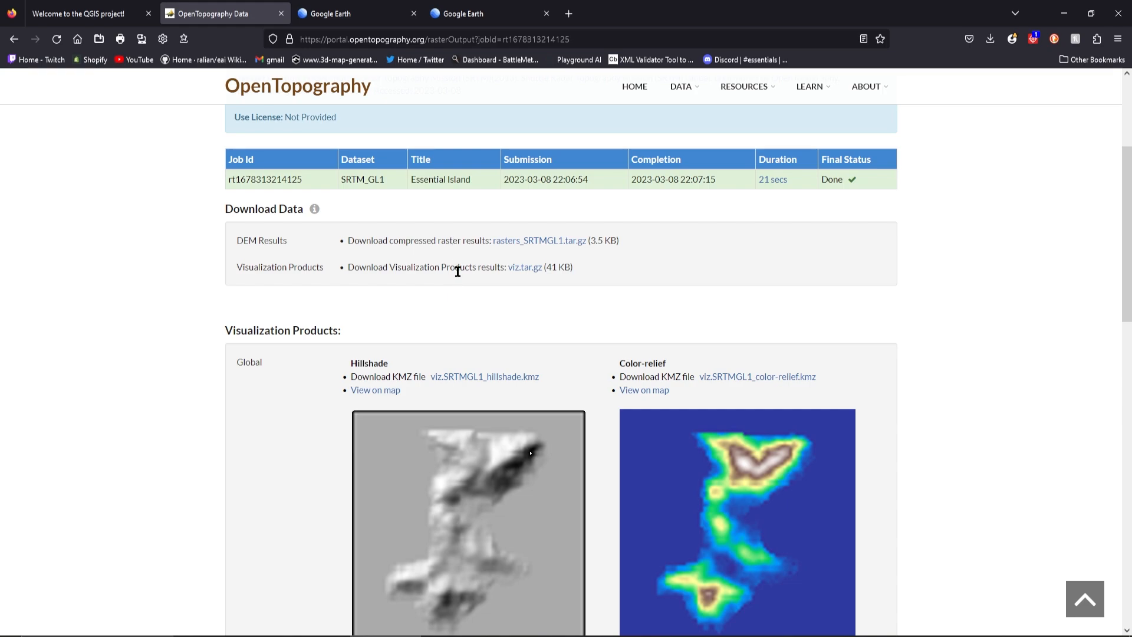
pyautogui.click(546, 244)
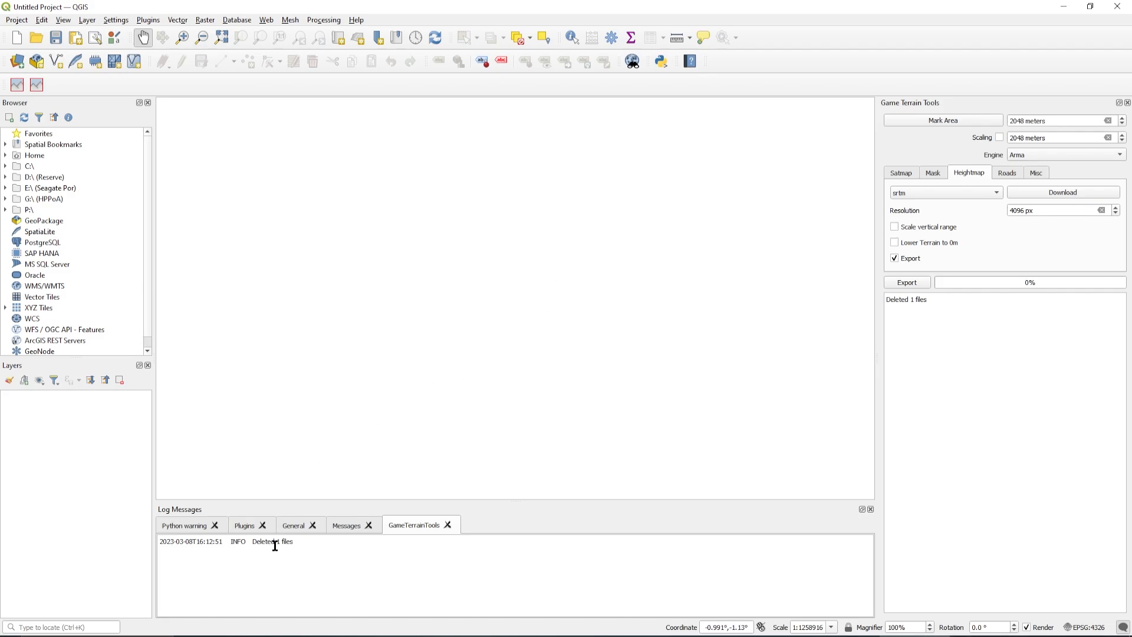
# Switch to the Downloads folder in File Explorer and extract rasters_SRTMGL1.tar.gz with 7-Zip into a rasters_SRTMGL1.tar subfolder
pyautogui.click(236, 636)
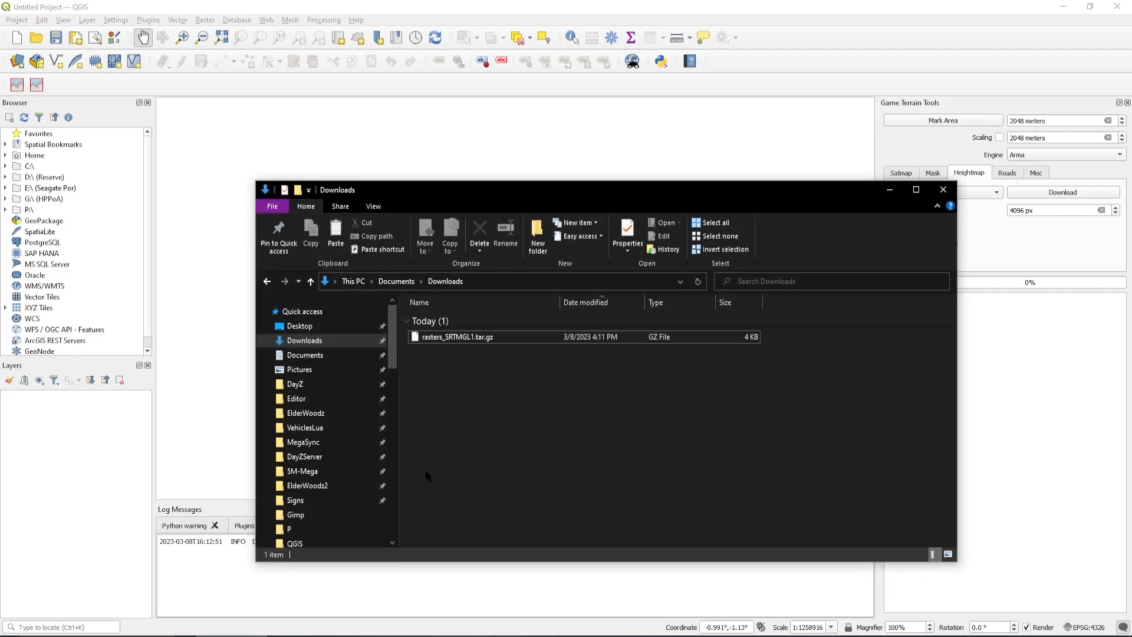
pyautogui.moveTo(472, 189); pyautogui.dragTo(421, 155)
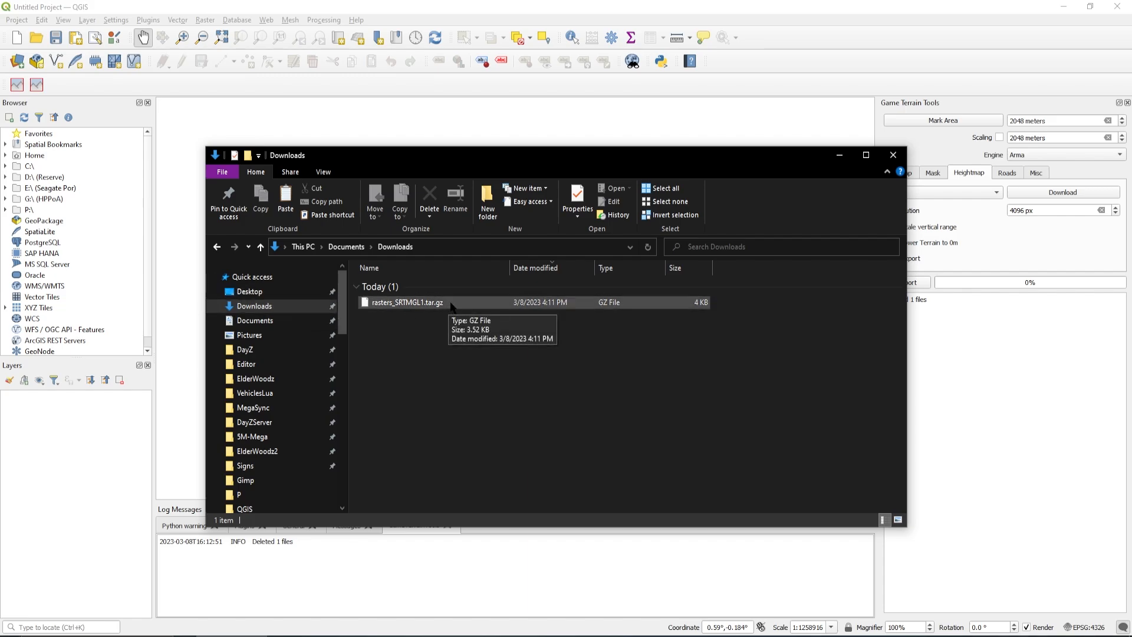
pyautogui.rightClick(421, 302)
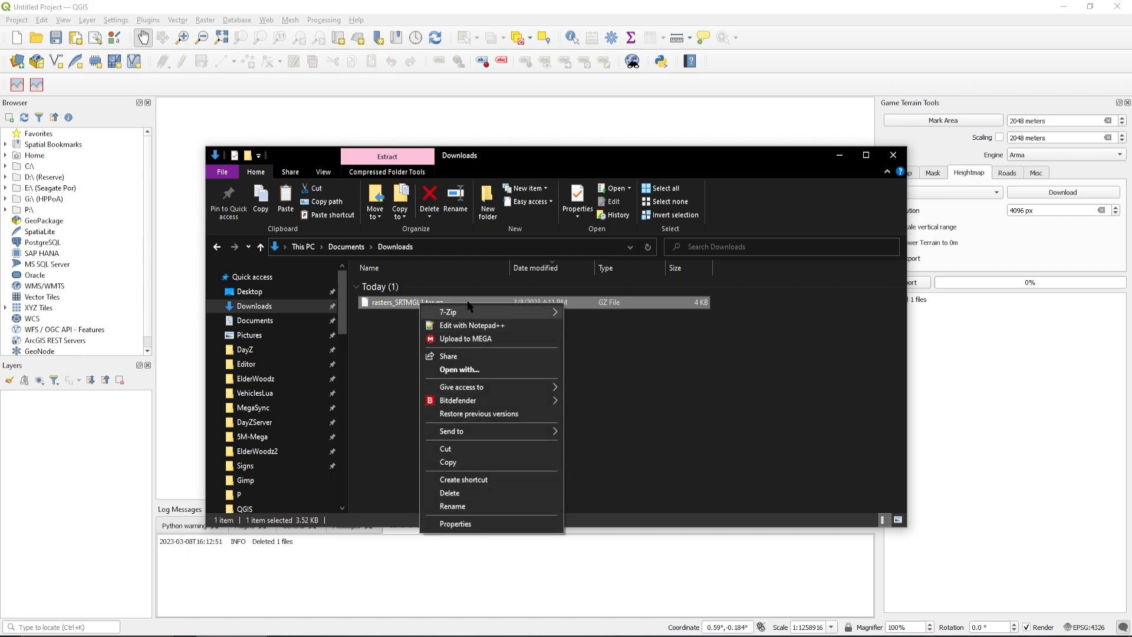
pyautogui.moveTo(470, 313)
pyautogui.click(613, 339)
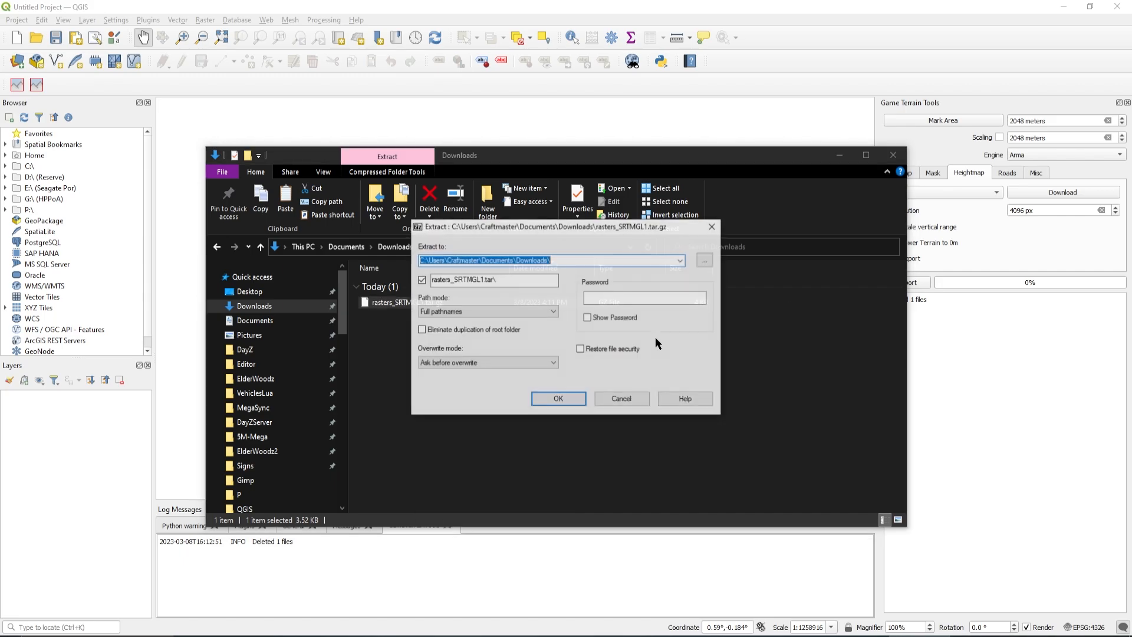
pyautogui.click(559, 400)
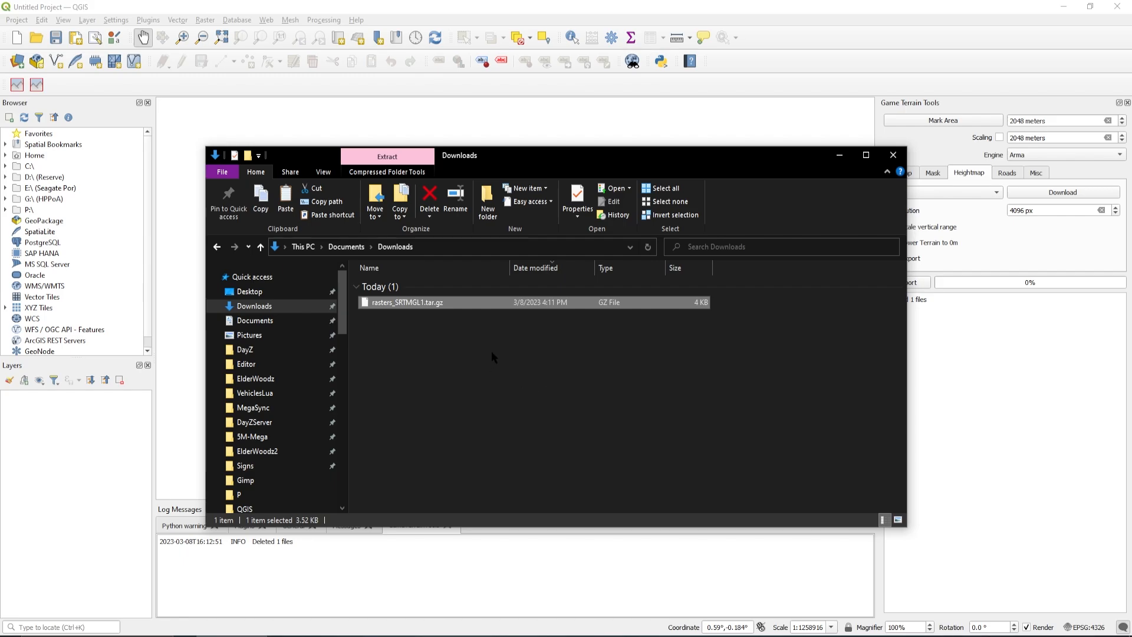
# Open the rasters_SRTMGL1.tar folder and extract the inner rasters_SRTMGL1.tar archive into a rasters_SRTMGL1 subfolder with 7-Zip
pyautogui.click(422, 317)
pyautogui.doubleClick(422, 317)
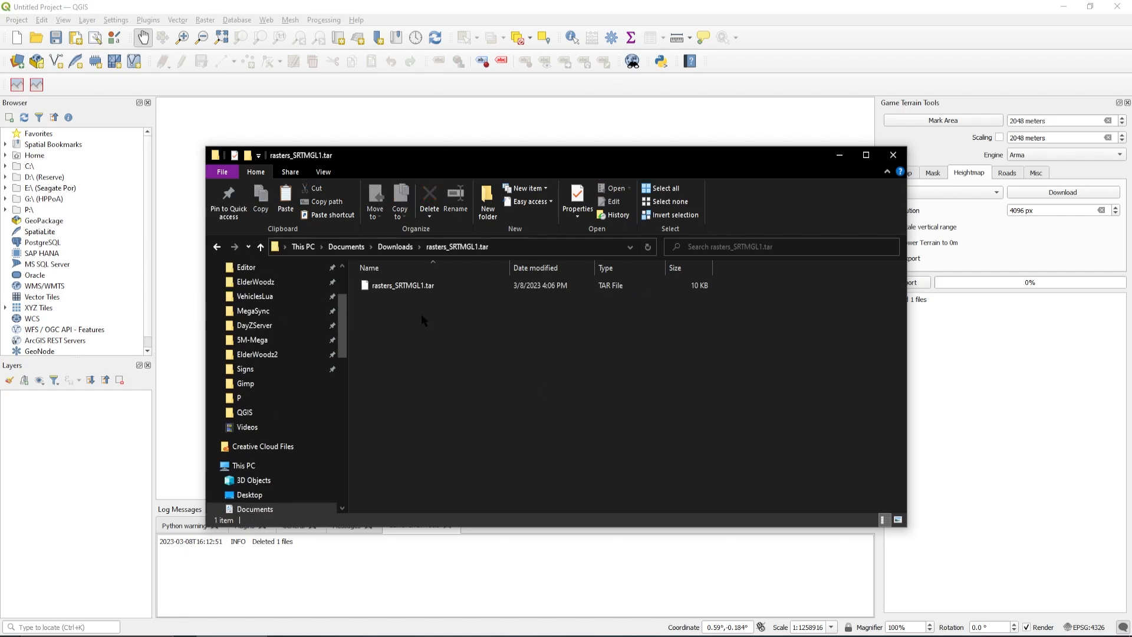
pyautogui.click(419, 286)
pyautogui.rightClick(420, 286)
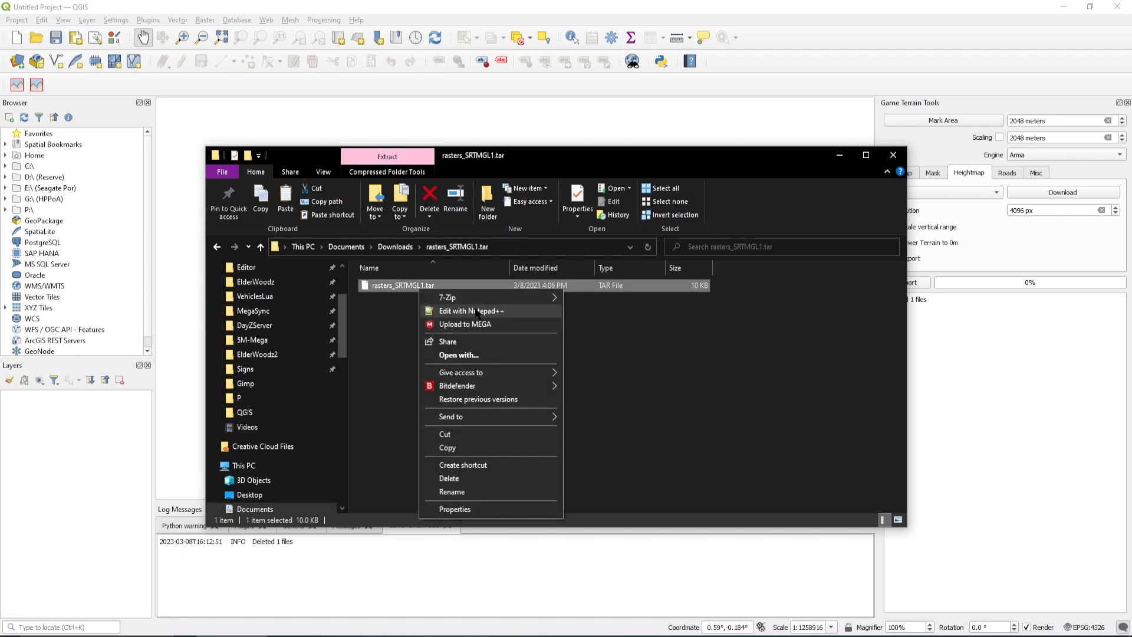
pyautogui.moveTo(466, 298)
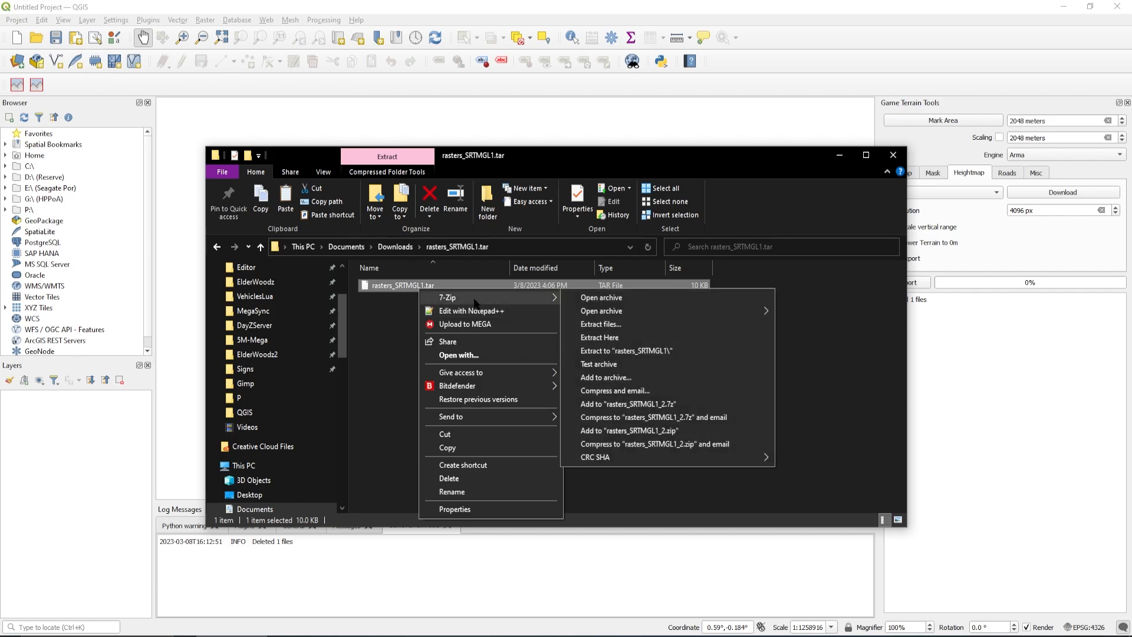
pyautogui.click(600, 325)
pyautogui.click(559, 395)
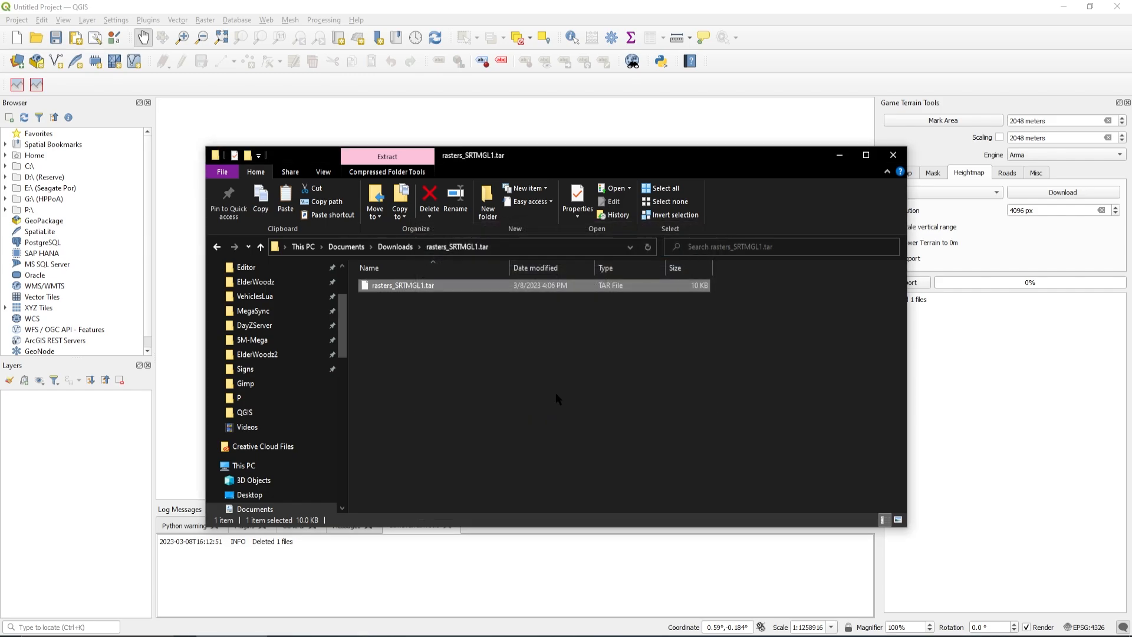
# Add output_SRTMGL1.tif from the extracted rasters_SRTMGL1 folder to the QGIS project as a raster layer and minimize File Explorer
pyautogui.doubleClick(398, 285)
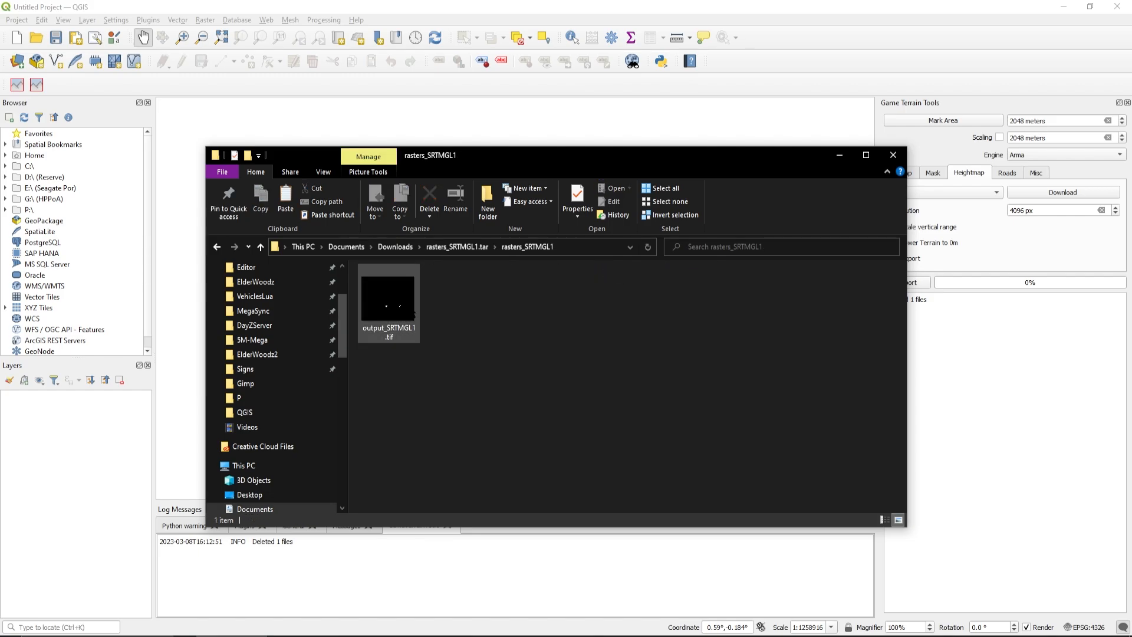
pyautogui.moveTo(468, 159); pyautogui.dragTo(705, 160)
pyautogui.moveTo(625, 304); pyautogui.dragTo(345, 270)
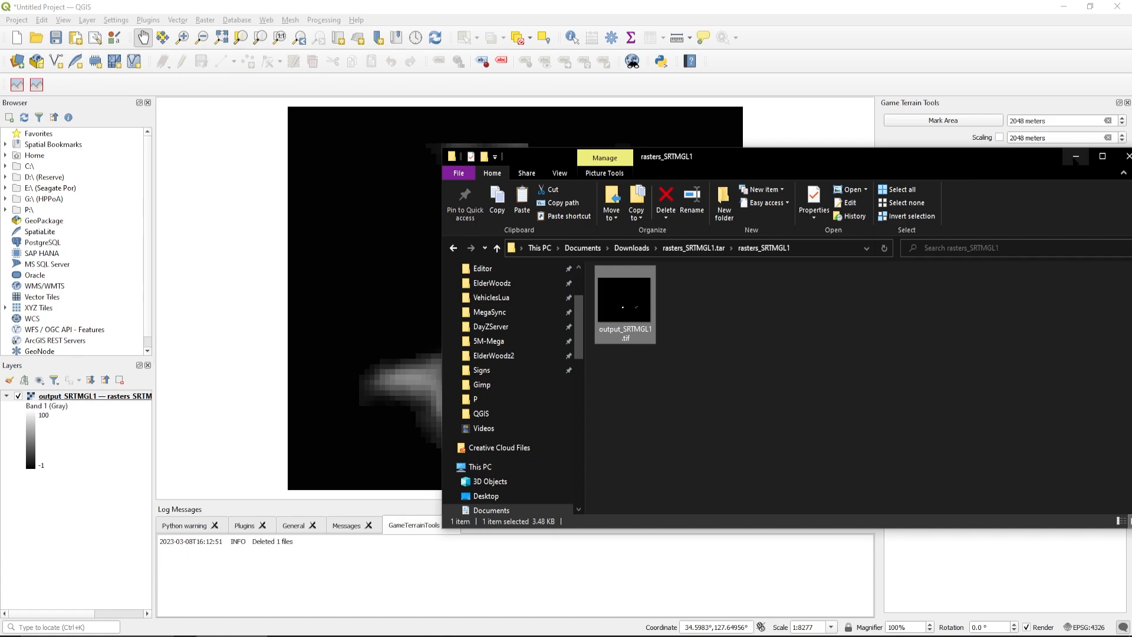
pyautogui.click(1076, 156)
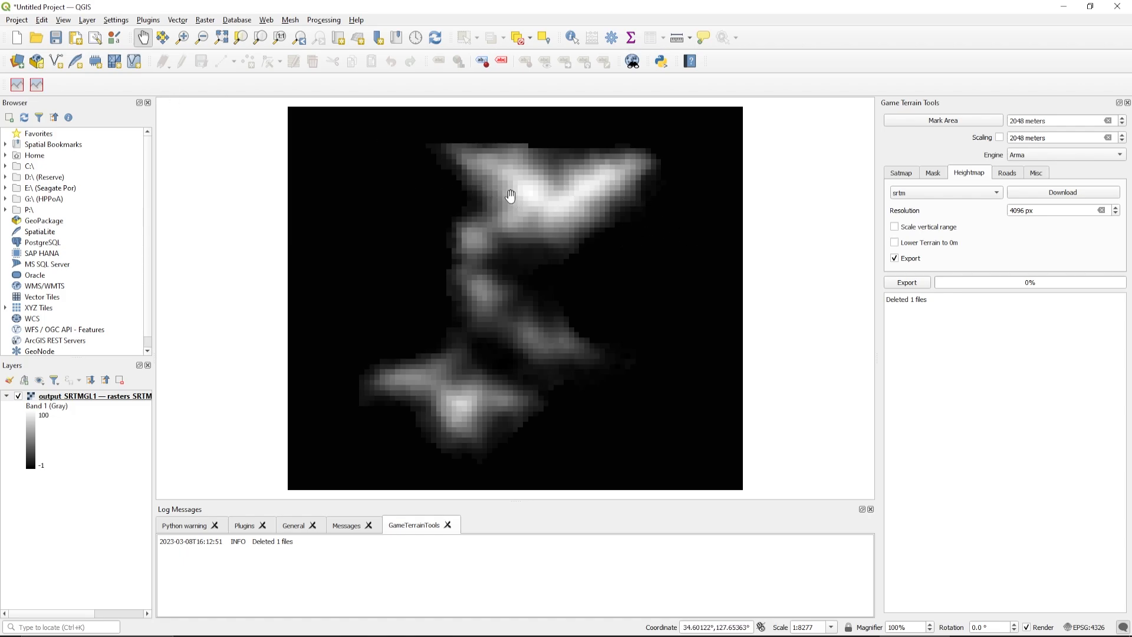
# Start saving the project under a new name and create a folder named QGIS on the Reserve (P:) drive
pyautogui.click(18, 21)
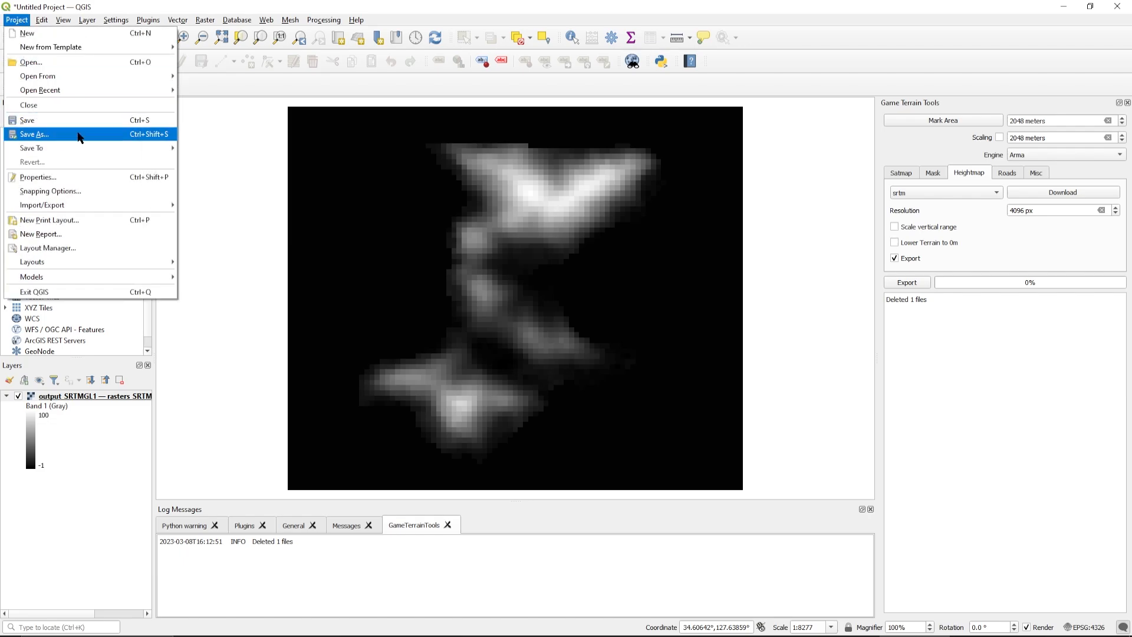
pyautogui.click(79, 136)
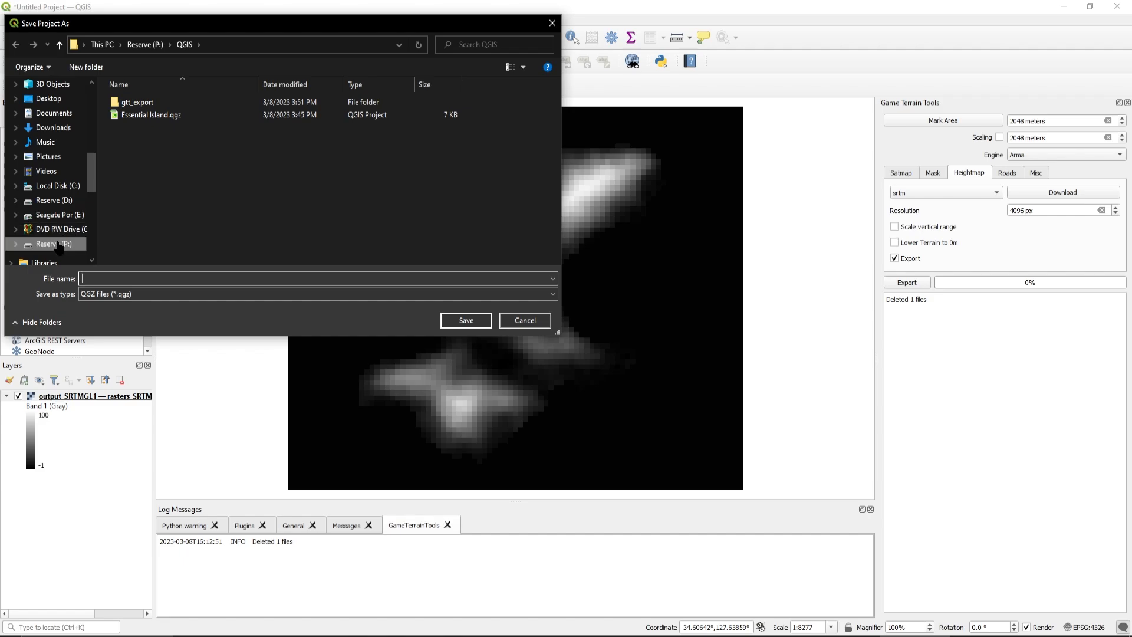
pyautogui.click(59, 245)
pyautogui.scroll(-5, 204, 152)
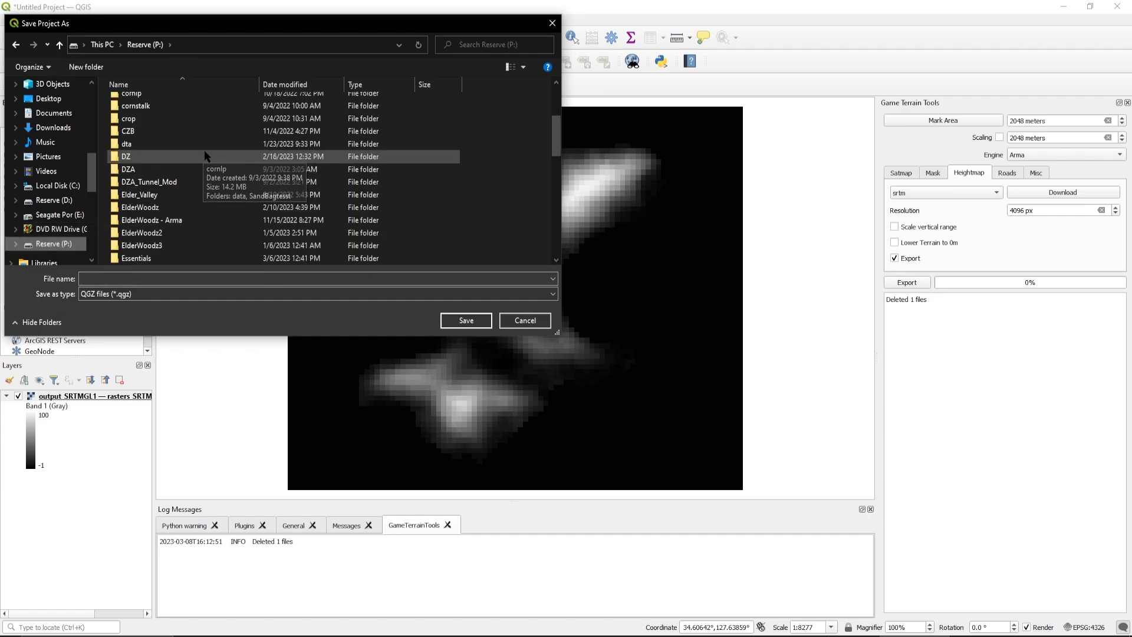
pyautogui.rightClick(447, 193)
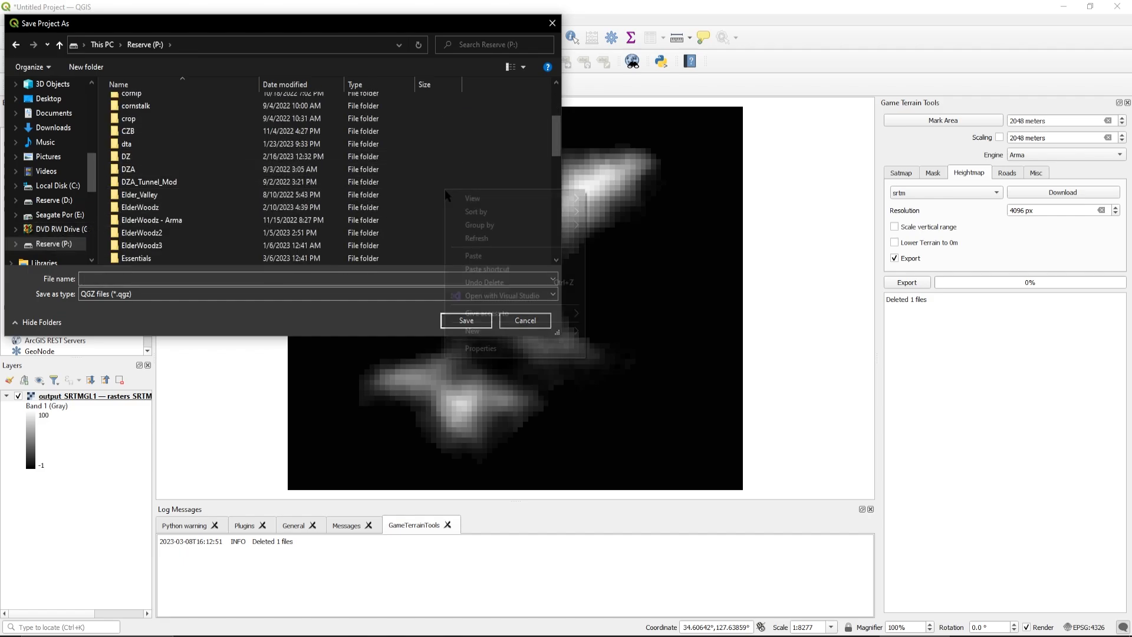
pyautogui.moveTo(484, 331)
pyautogui.click(637, 333)
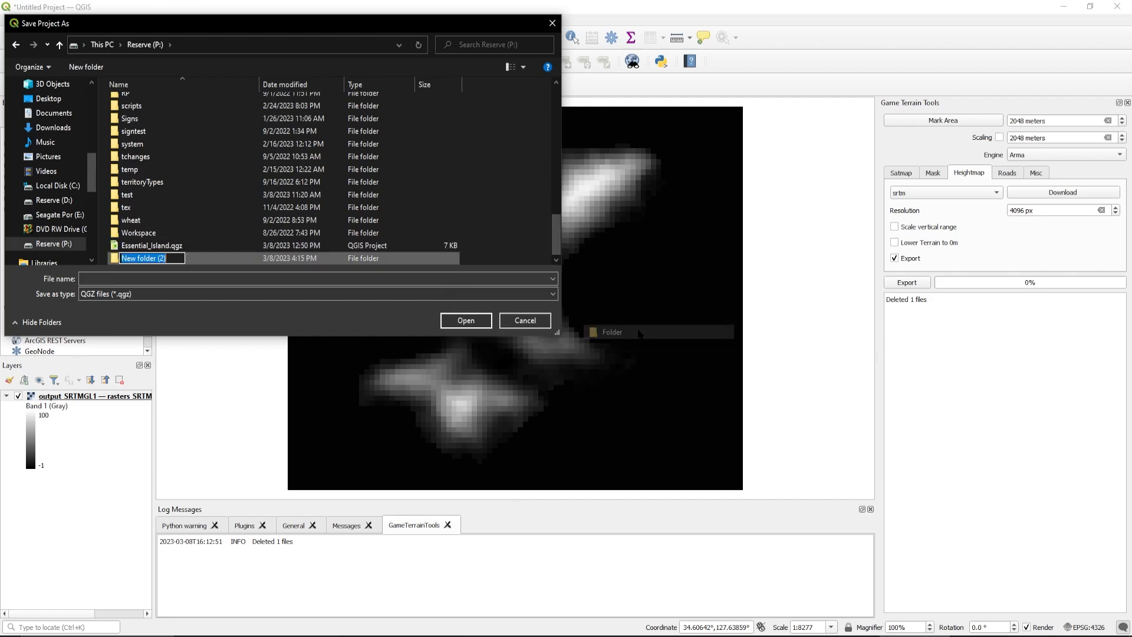
pyautogui.write('Qgis')
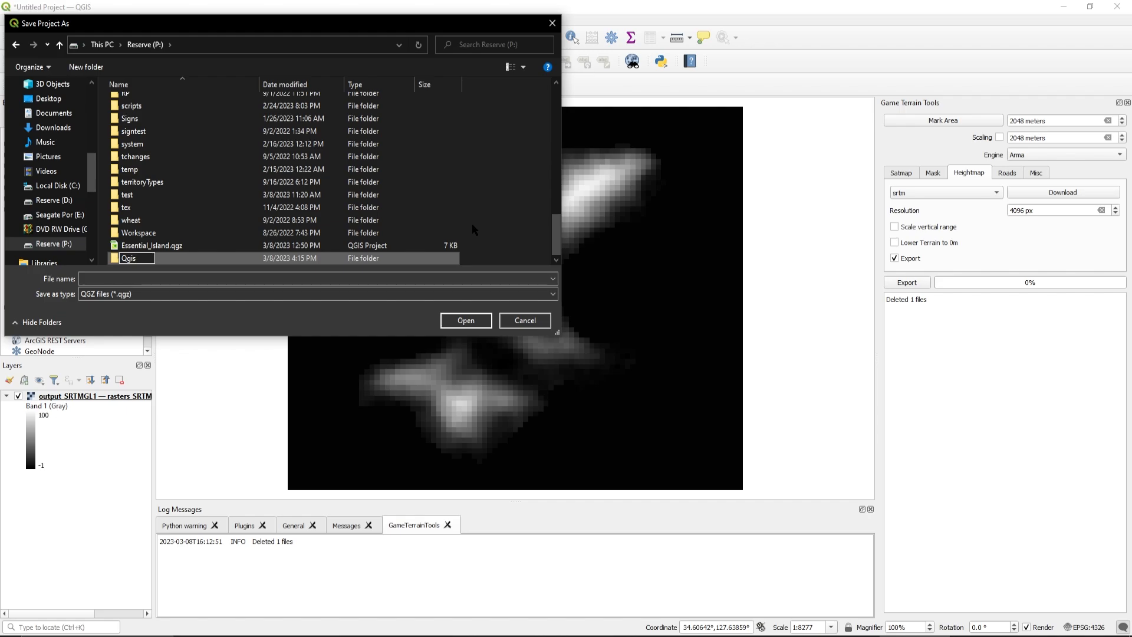
pyautogui.press('BackSpace')
pyautogui.press('BackSpace')
pyautogui.write('G')
pyautogui.click(493, 246)
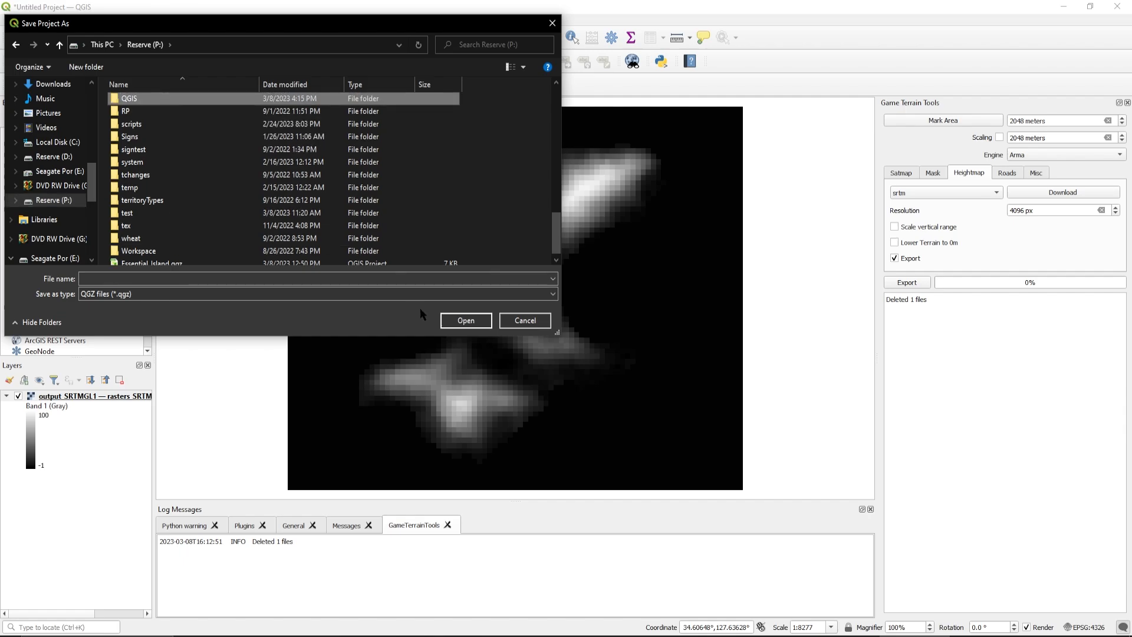
# Save the project as Essential_Island in QGZ format inside the QGIS folder on the P: drive
pyautogui.click(466, 321)
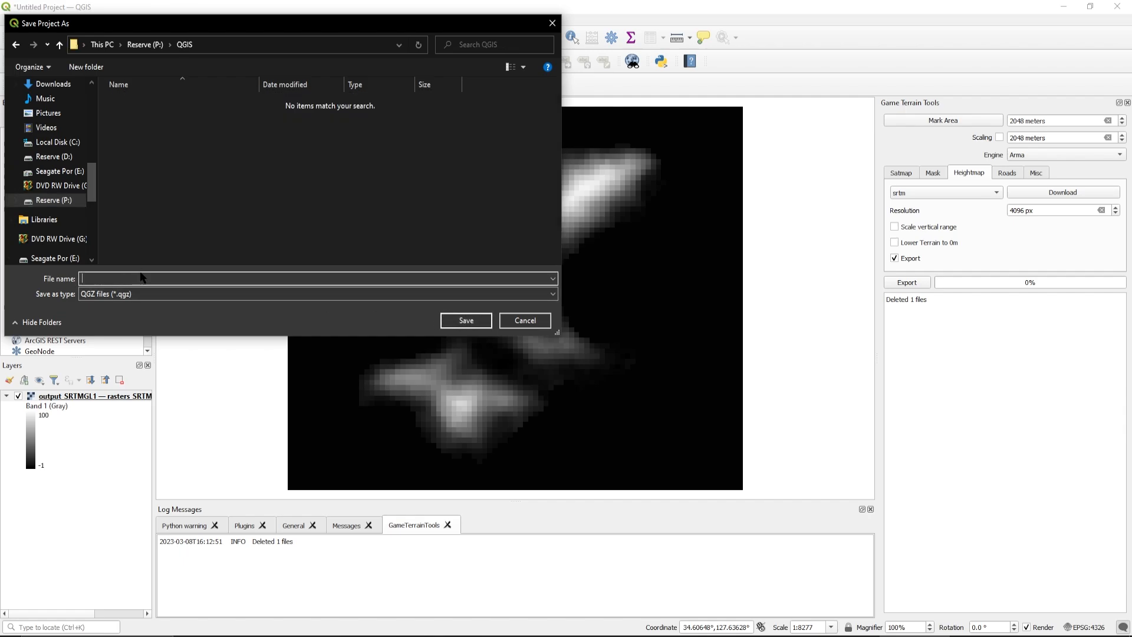
pyautogui.write('Essential ')
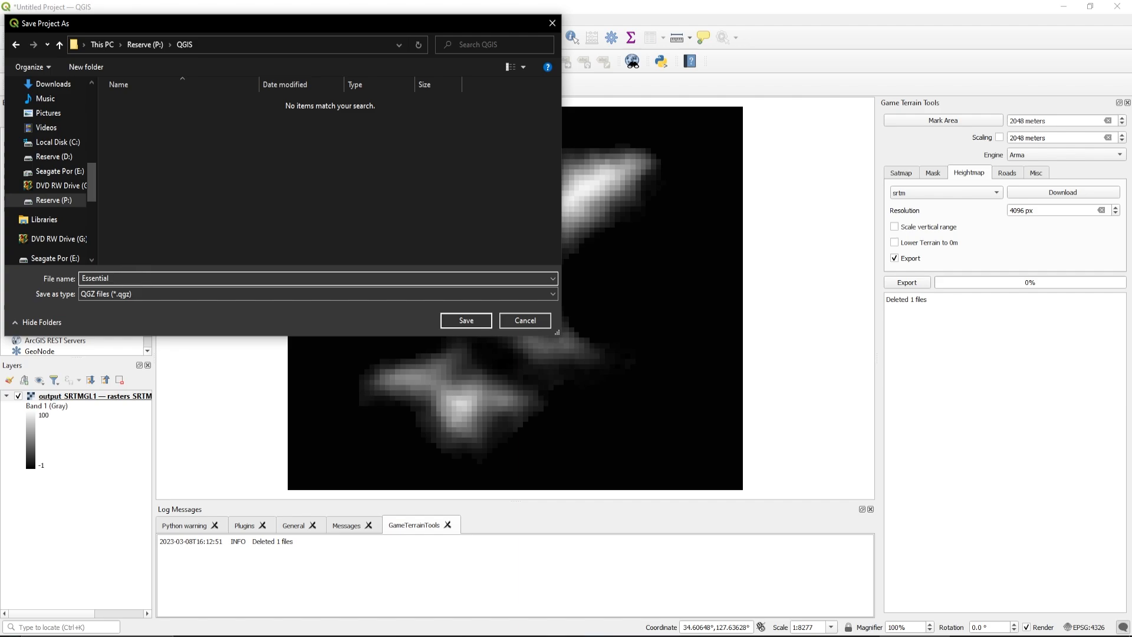
pyautogui.write('Island')
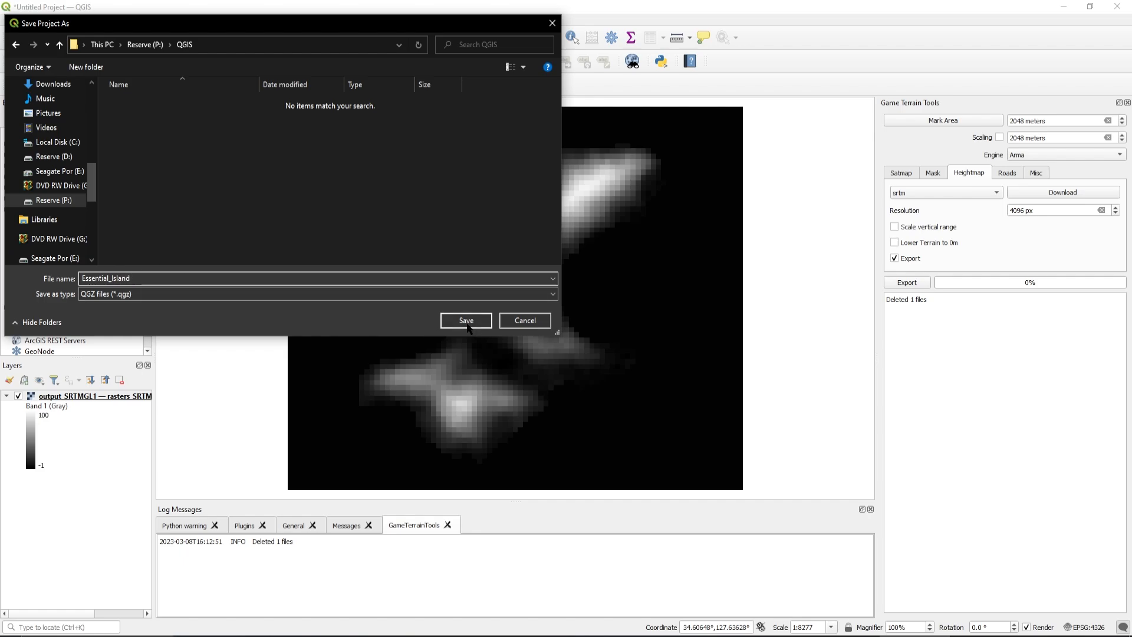
pyautogui.click(467, 324)
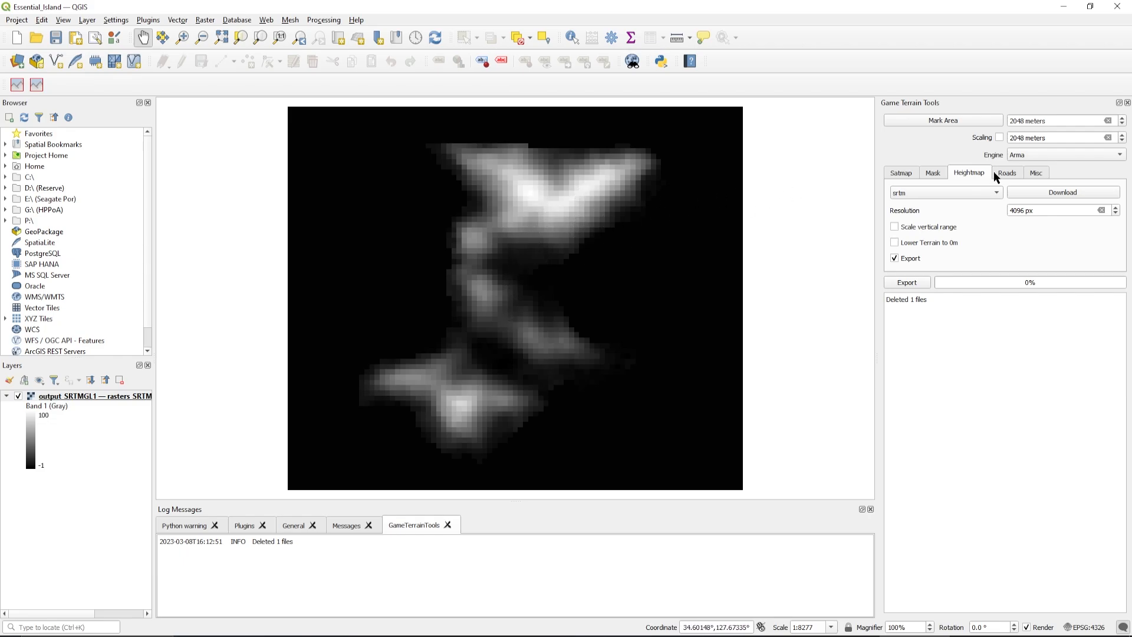
# Add the bing satmap at zoom level 17 with Game Terrain Tools and inspect the island imagery above the elevation raster
pyautogui.click(912, 175)
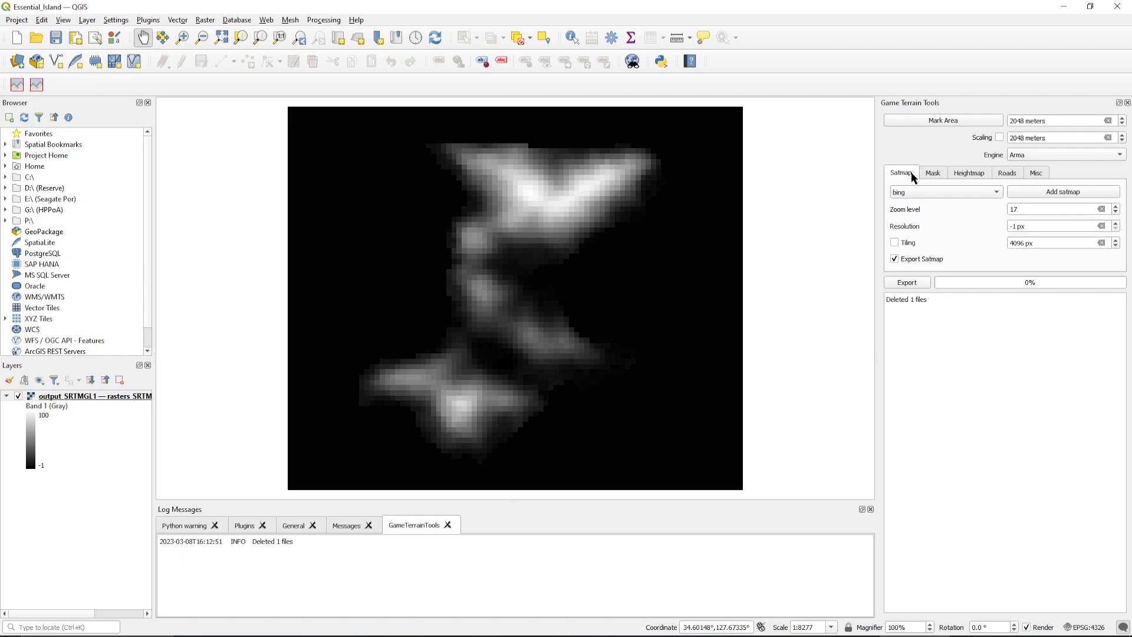
pyautogui.click(1054, 195)
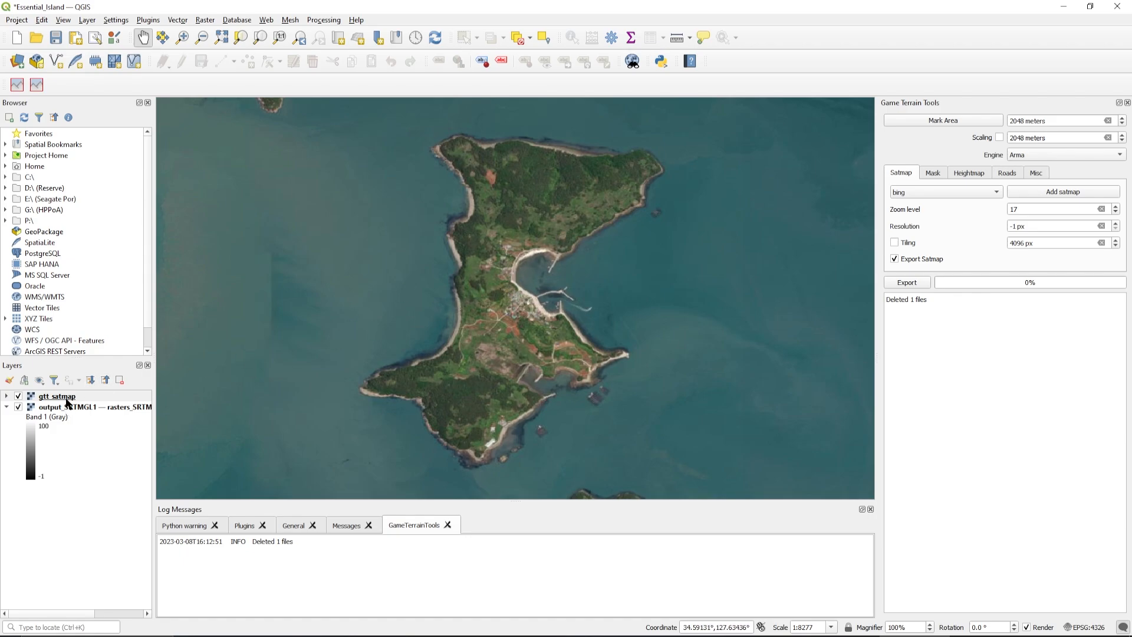
pyautogui.moveTo(67, 397)
pyautogui.mouseDown()
pyautogui.moveTo(66, 494)
pyautogui.moveTo(57, 395)
pyautogui.mouseUp()
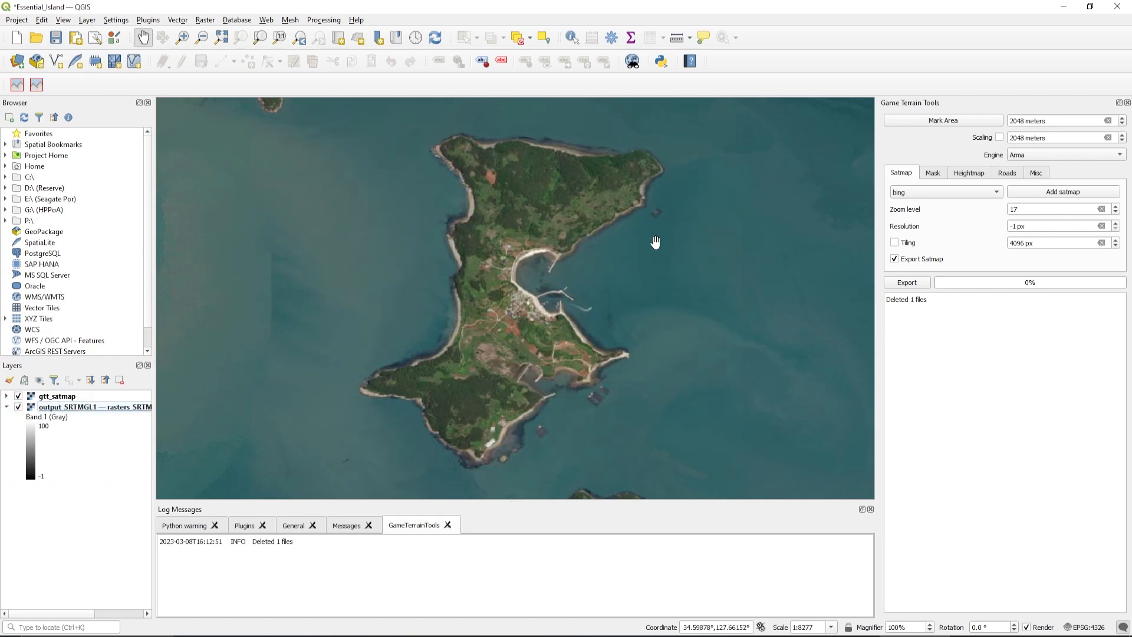
pyautogui.scroll(2, 556, 298)
pyautogui.scroll(-2, 557, 289)
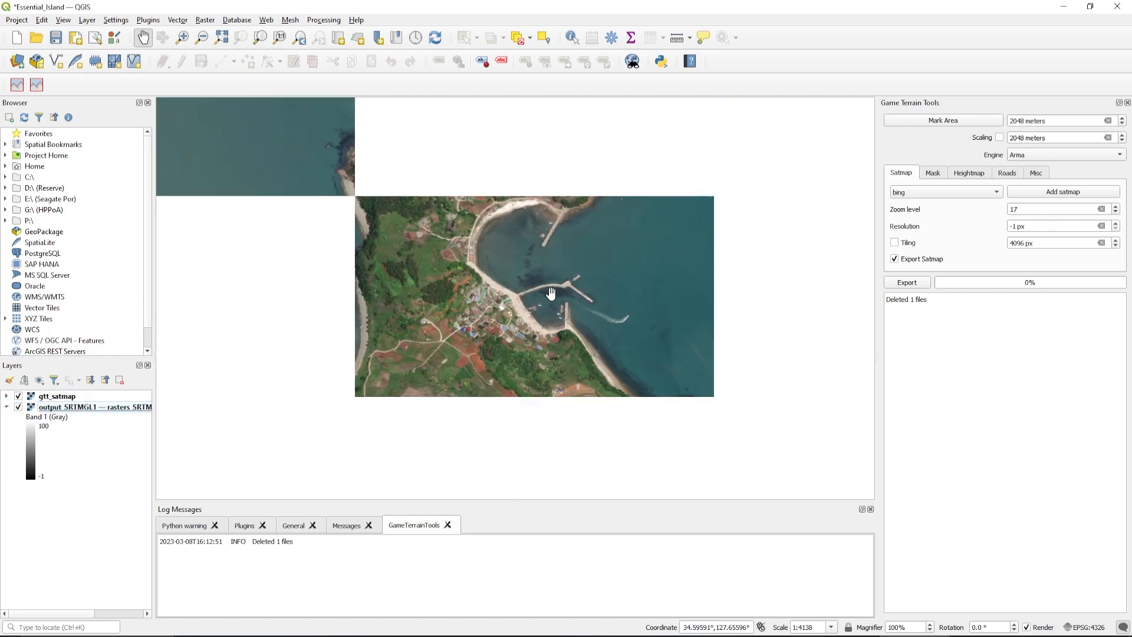
pyautogui.scroll(-2, 556, 287)
pyautogui.scroll(2, 555, 287)
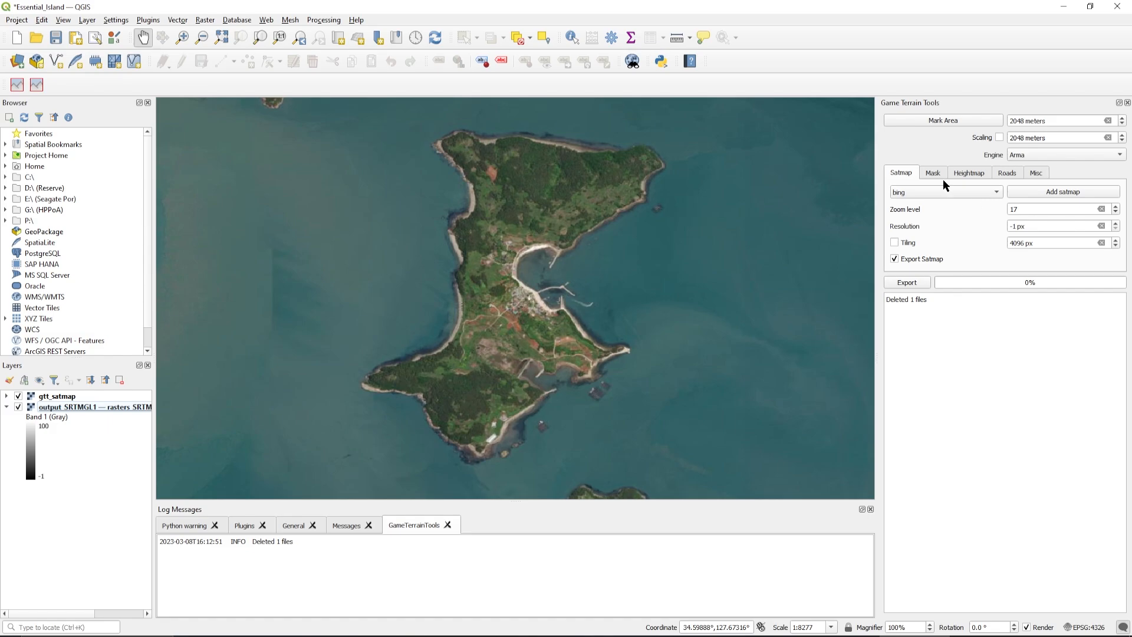
# Show the heightmap settings and mark a 2048-meter map area enclosing the whole island
pyautogui.click(967, 174)
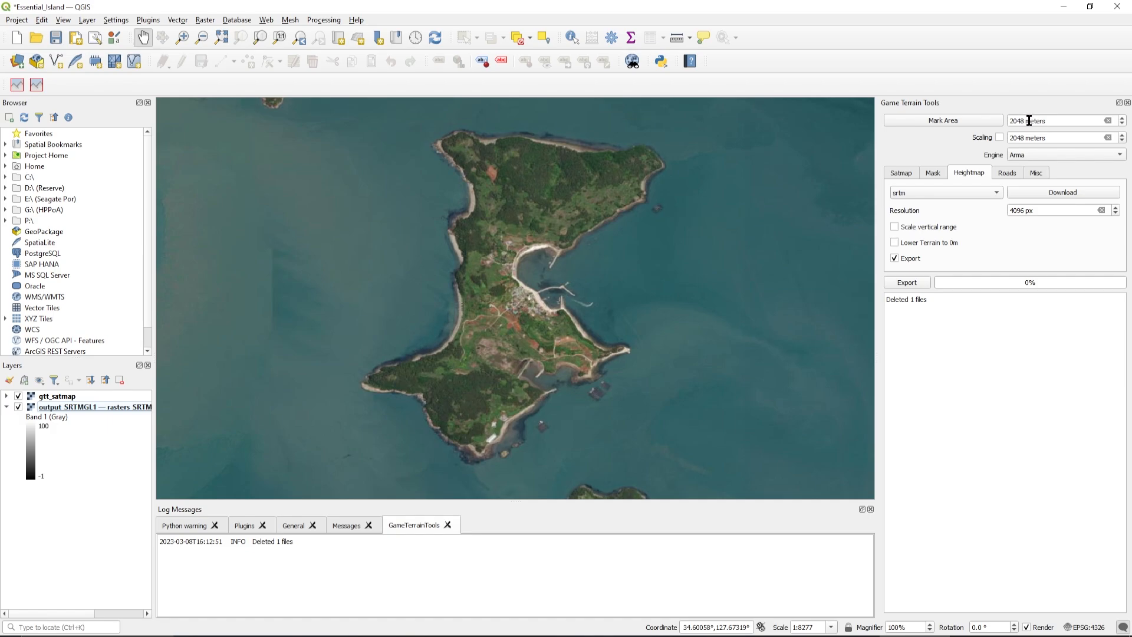
pyautogui.click(952, 121)
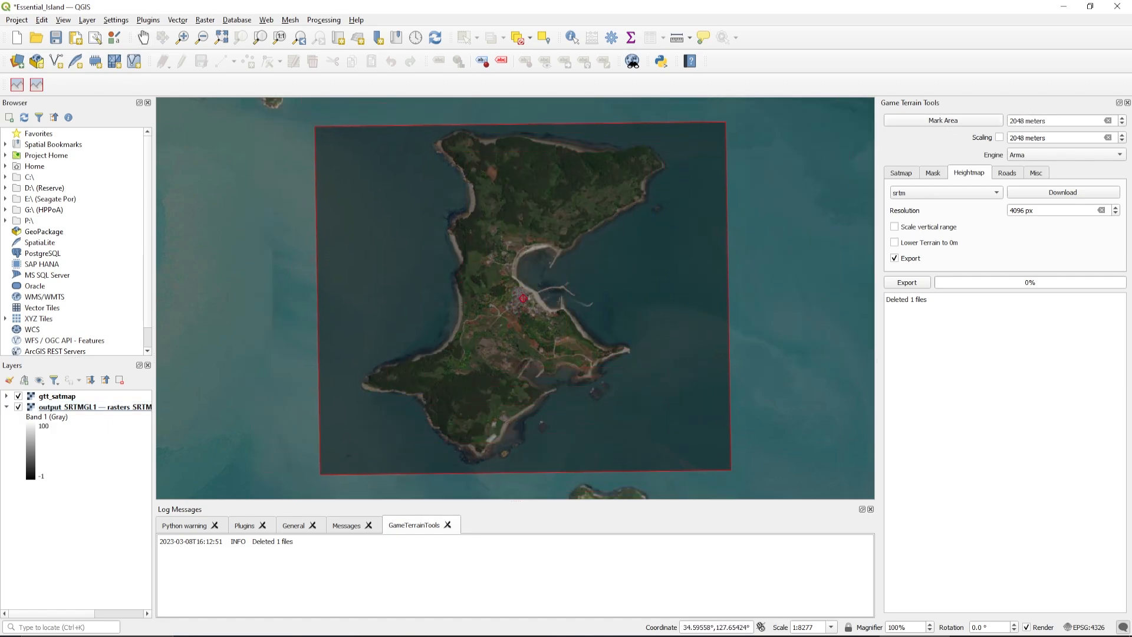
pyautogui.click(633, 323)
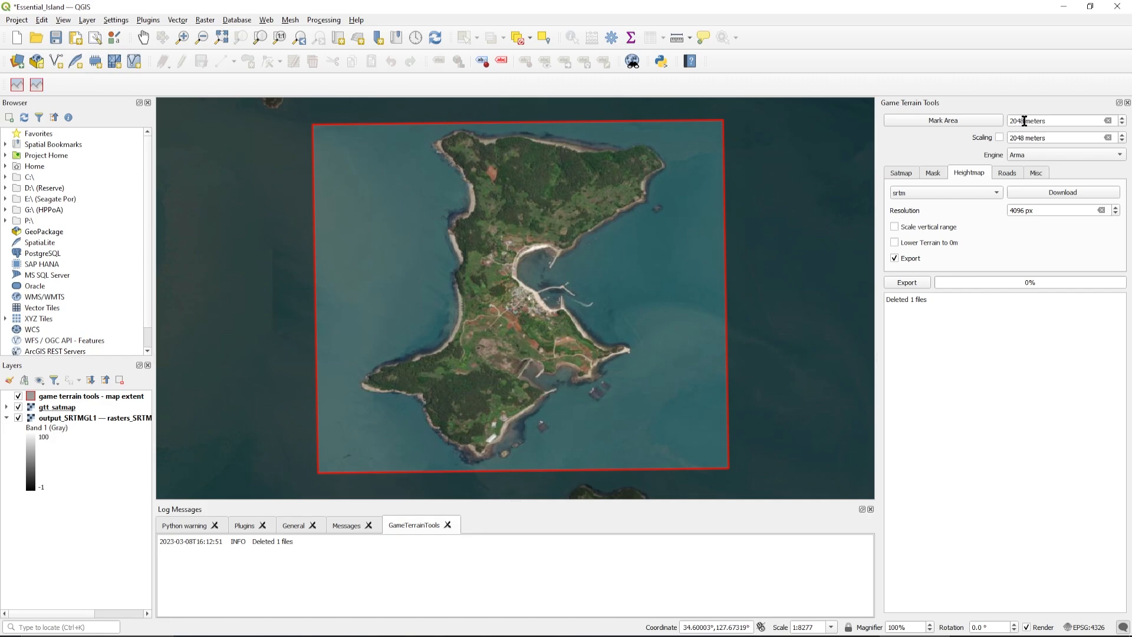
# Set both the map area size and the scaling size to 20480 meters
pyautogui.click(1025, 120)
pyautogui.write('0')
pyautogui.click(1024, 139)
pyautogui.write('0')
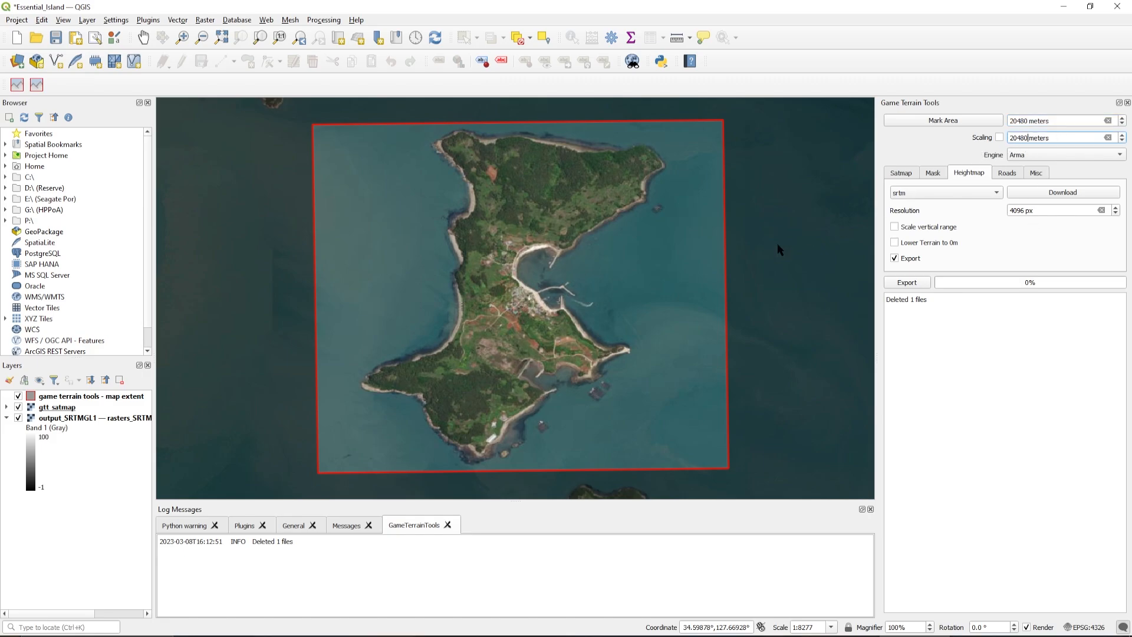
# Start marking a new area and compare the 20480-meter extent with the island's existing marked area and the surrounding coast
pyautogui.scroll(-1, 690, 263)
pyautogui.scroll(-3, 691, 264)
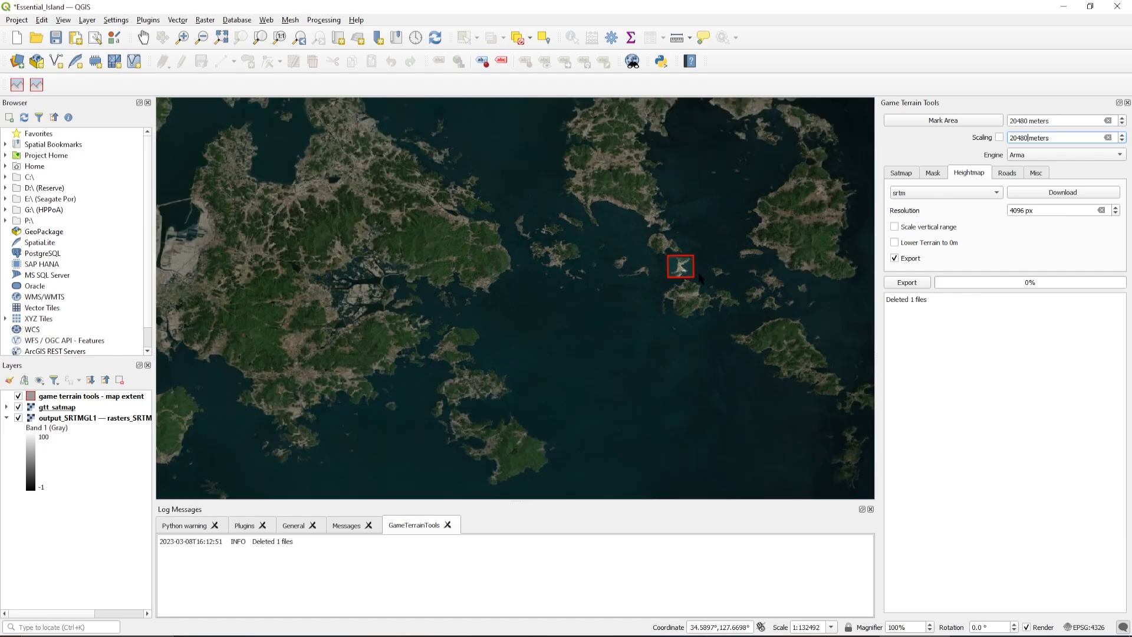
pyautogui.click(943, 119)
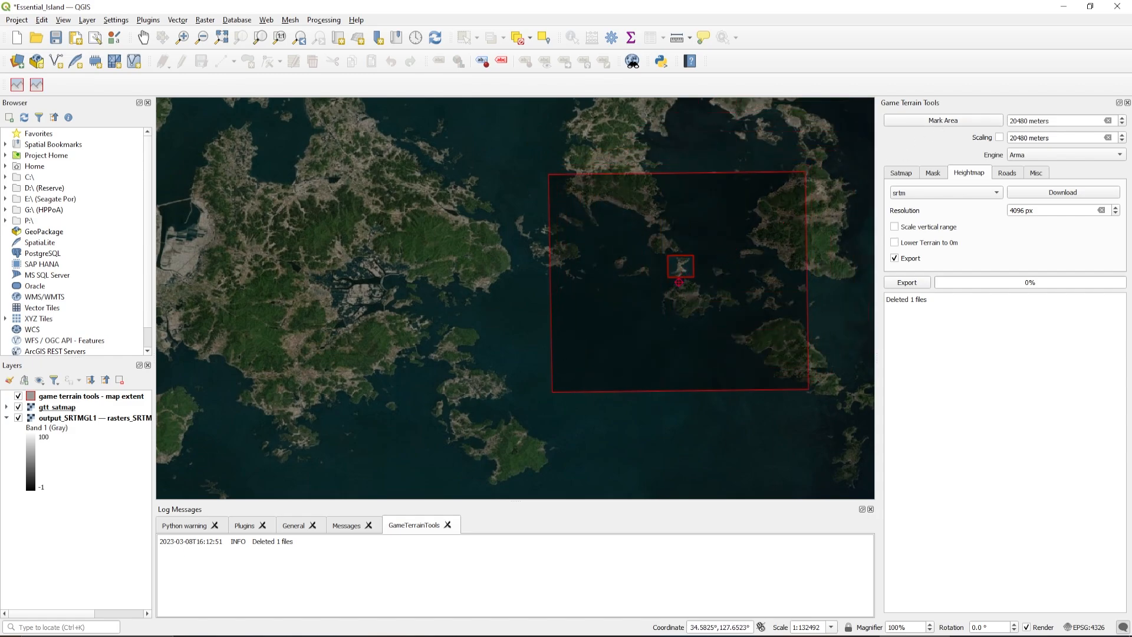
pyautogui.scroll(2, 680, 281)
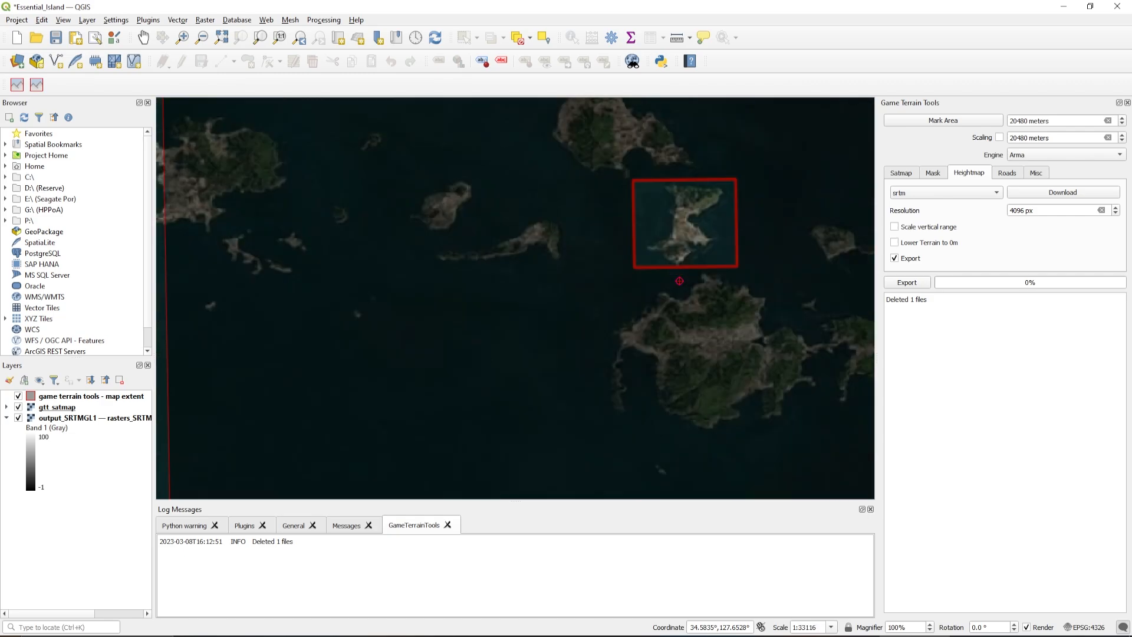
pyautogui.scroll(-3, 685, 282)
pyautogui.scroll(1, 688, 284)
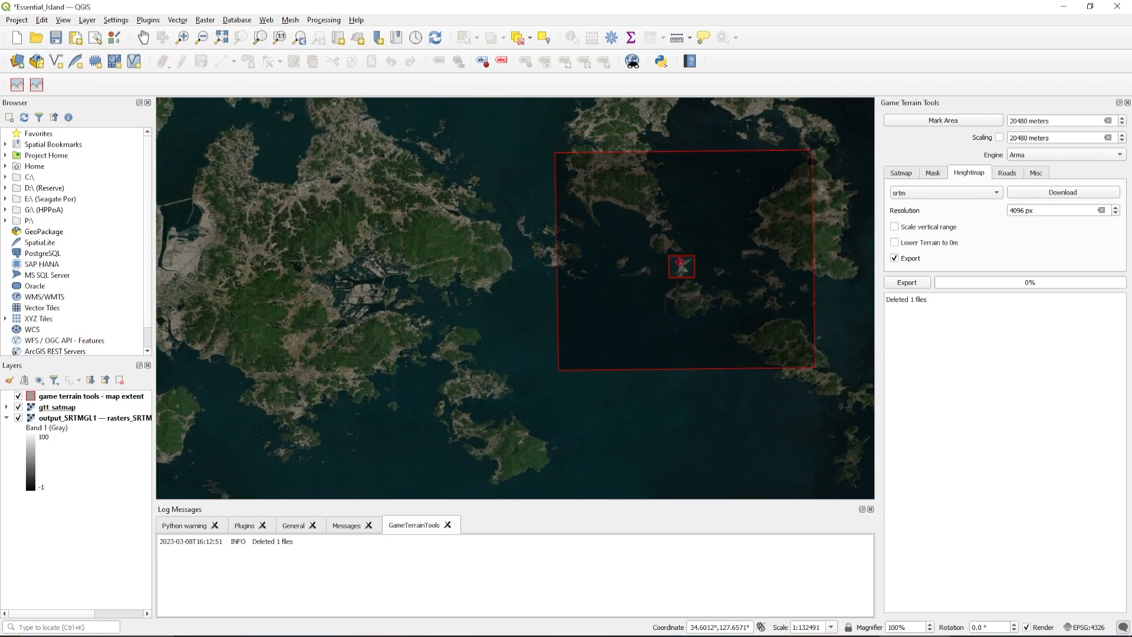
pyautogui.scroll(-2, 688, 273)
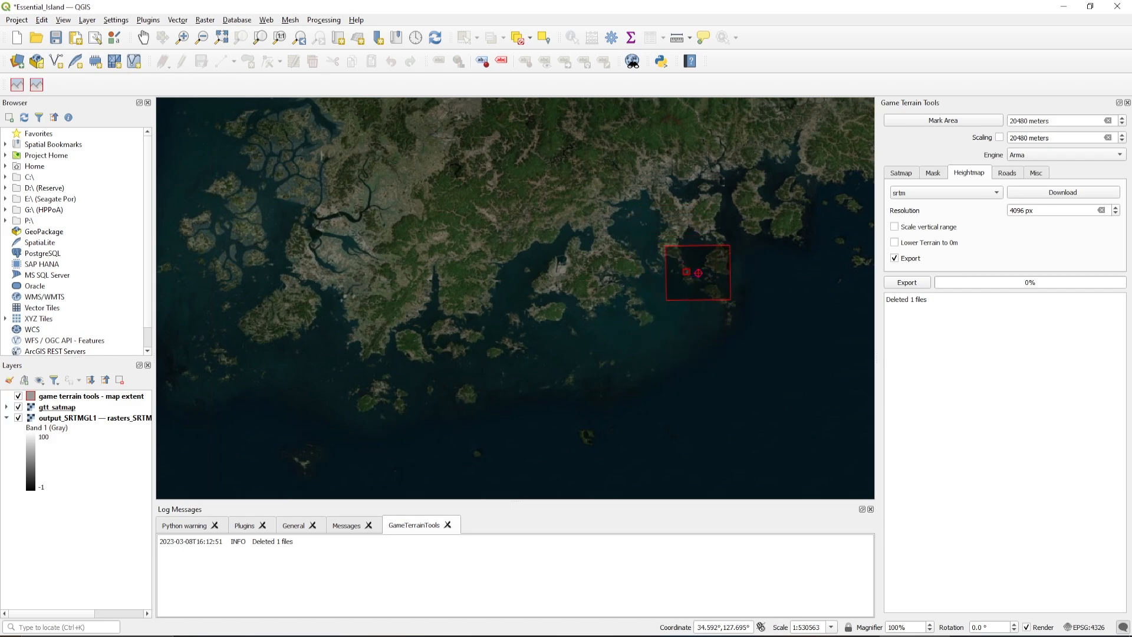
# Examine the 20480-meter extent against New Zealand's mountains and southern islands, and compare it with the worldwide satellite imagery
pyautogui.scroll(-7, 699, 273)
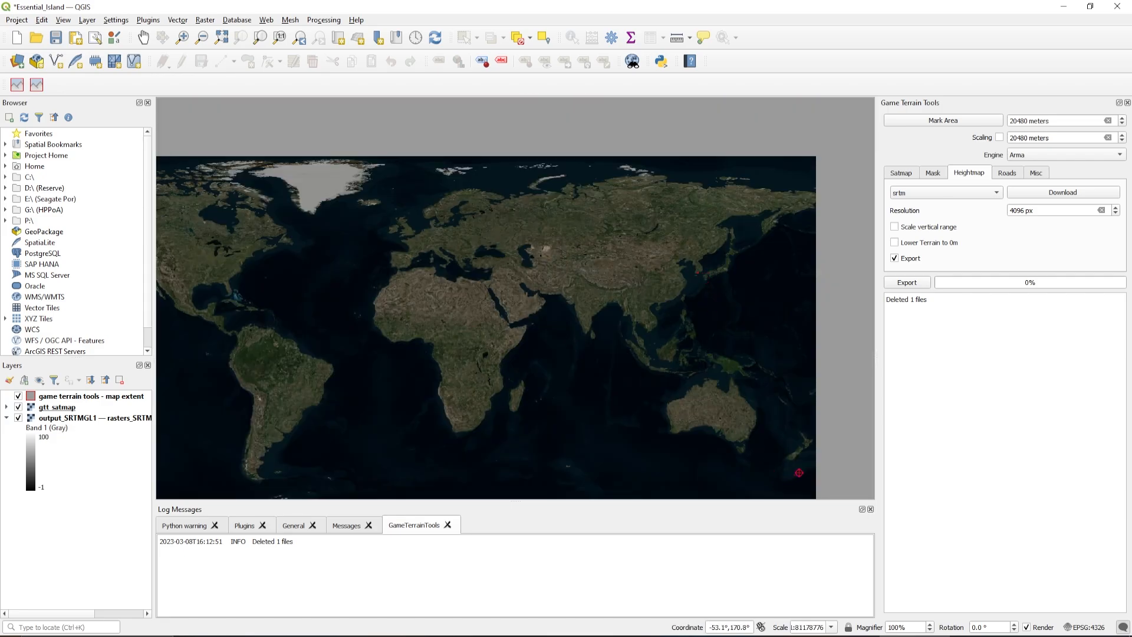
pyautogui.scroll(5, 796, 463)
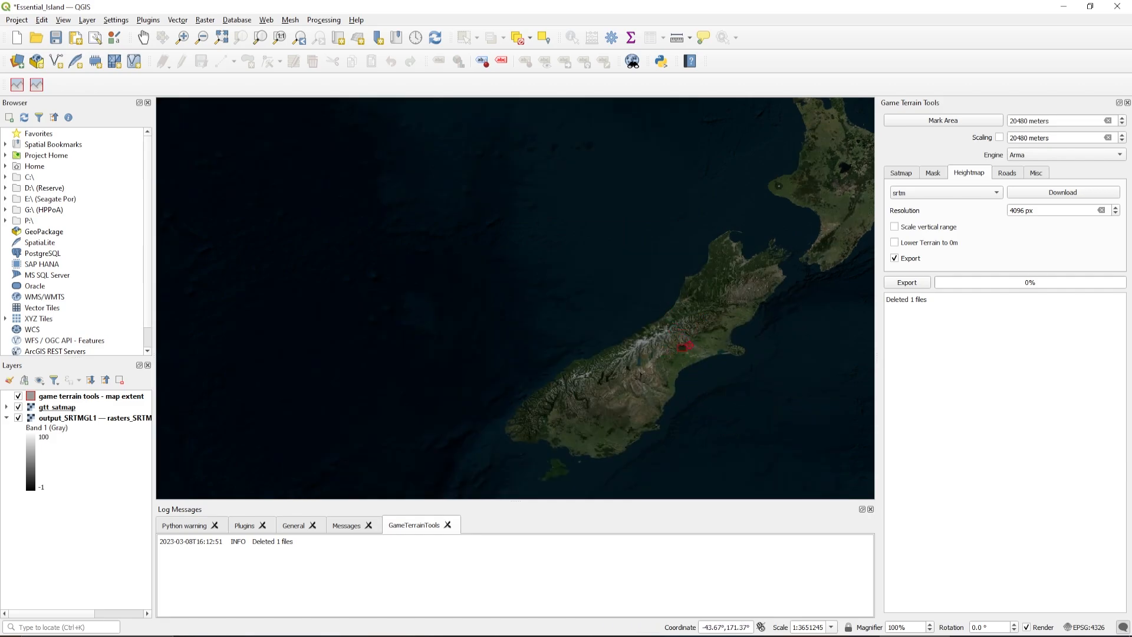
pyautogui.scroll(3, 685, 342)
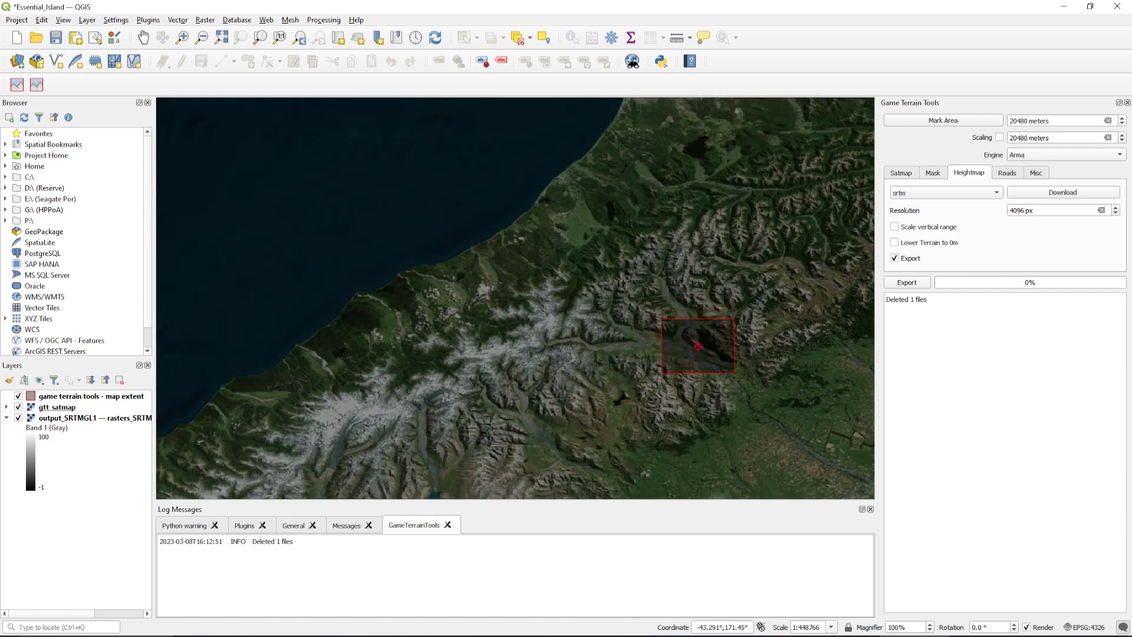
pyautogui.scroll(-2, 690, 337)
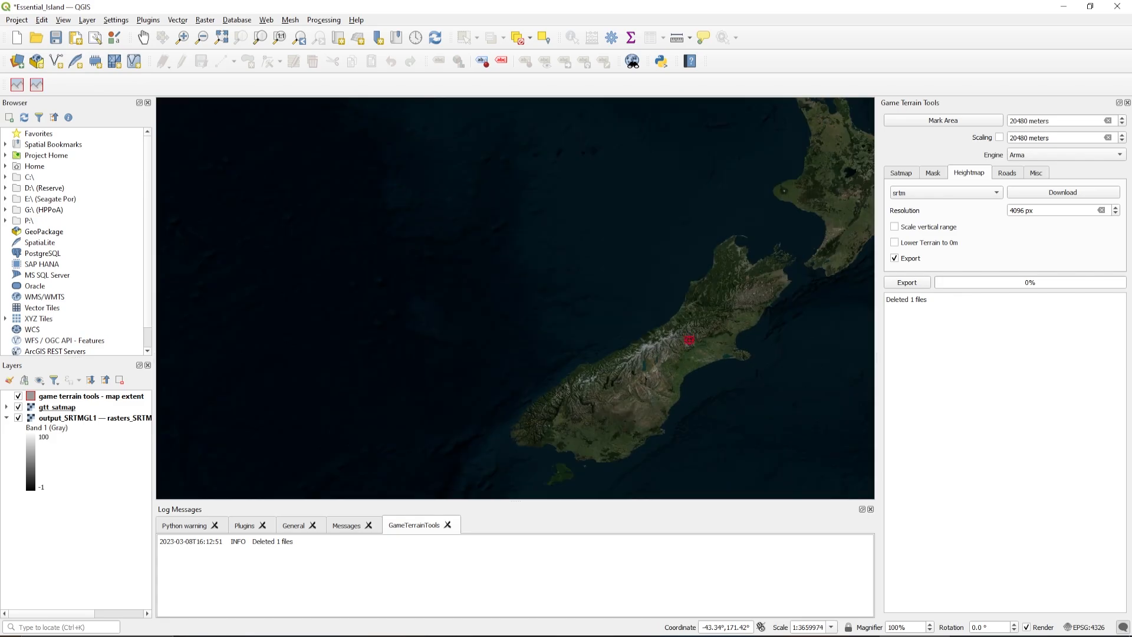
pyautogui.scroll(2, 563, 473)
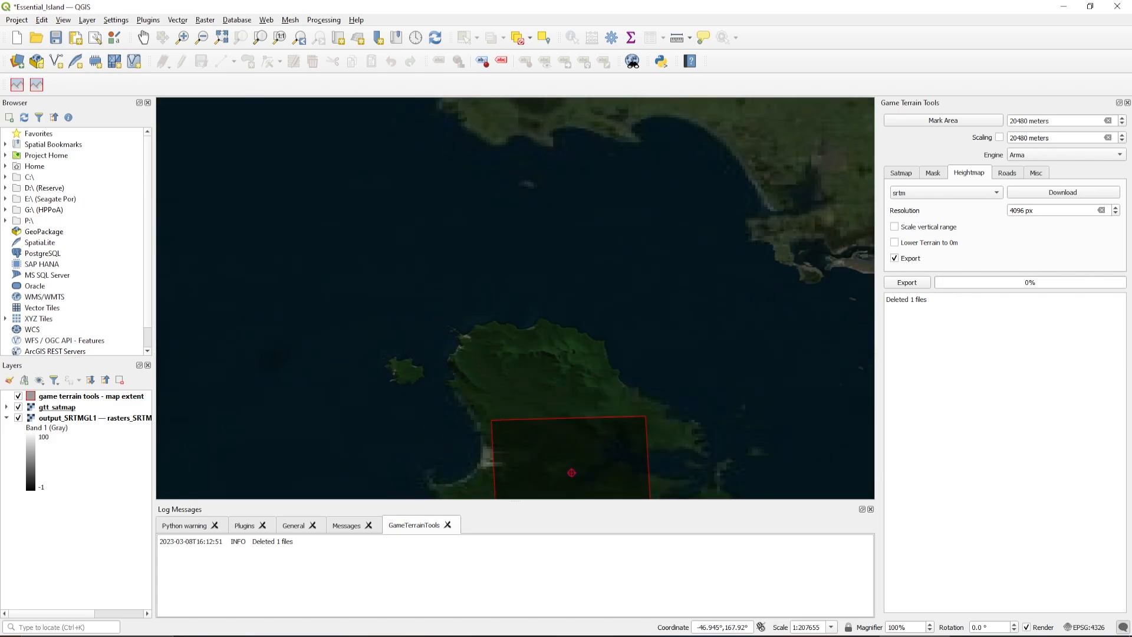
pyautogui.scroll(-3, 571, 471)
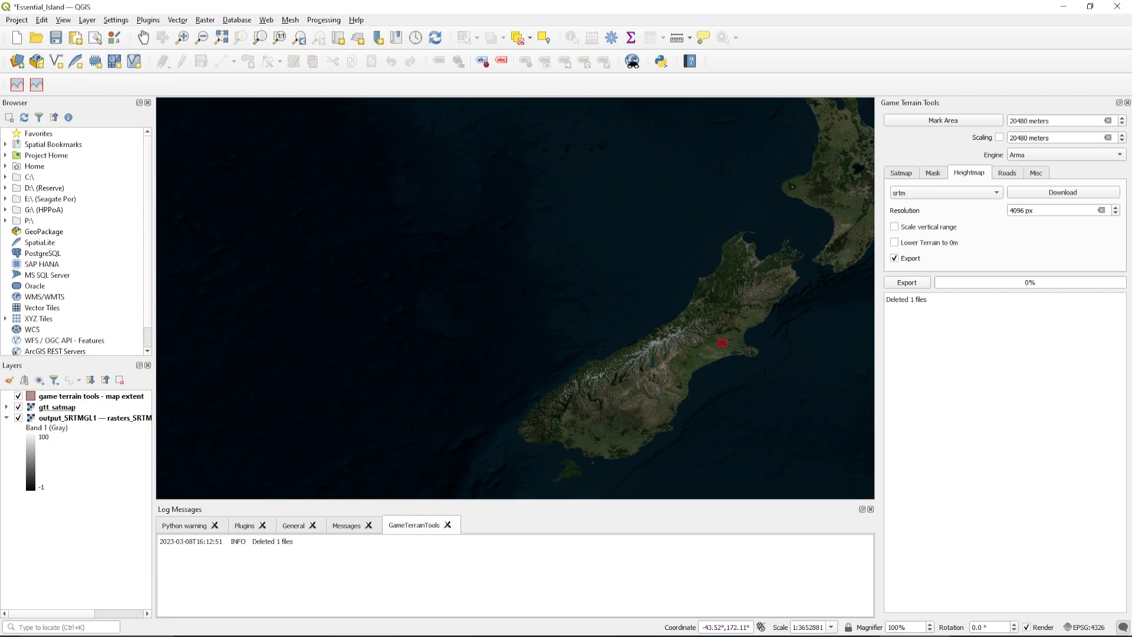
pyautogui.scroll(-3, 725, 334)
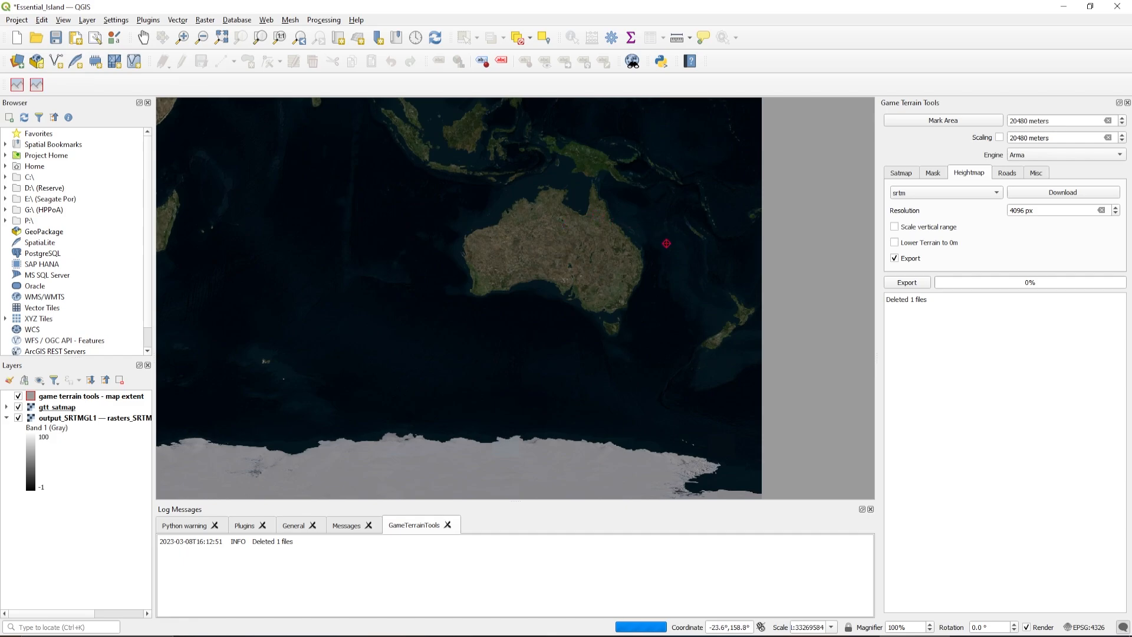
pyautogui.moveTo(539, 151); pyautogui.dragTo(537, 180)
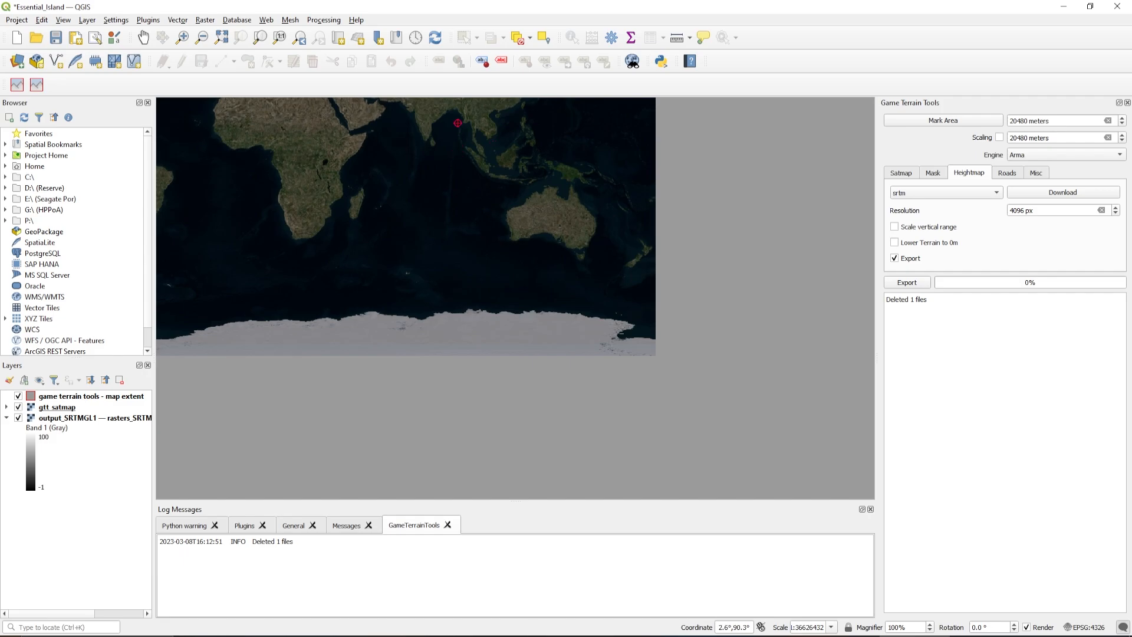
pyautogui.scroll(2, 461, 117)
pyautogui.scroll(-1, 462, 117)
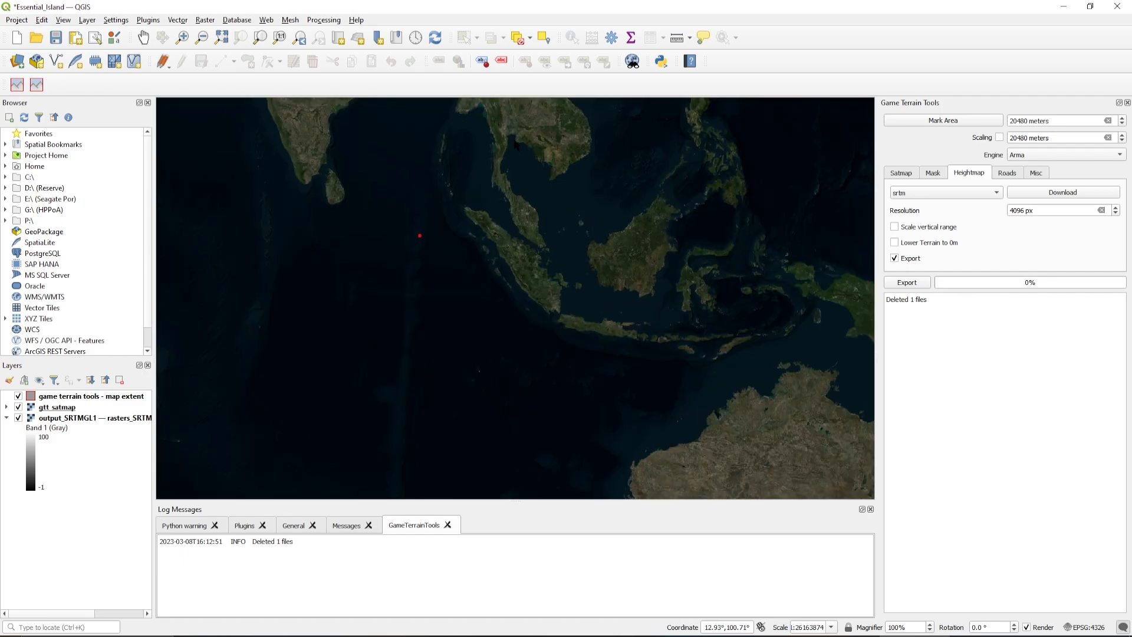
pyautogui.scroll(-1, 549, 150)
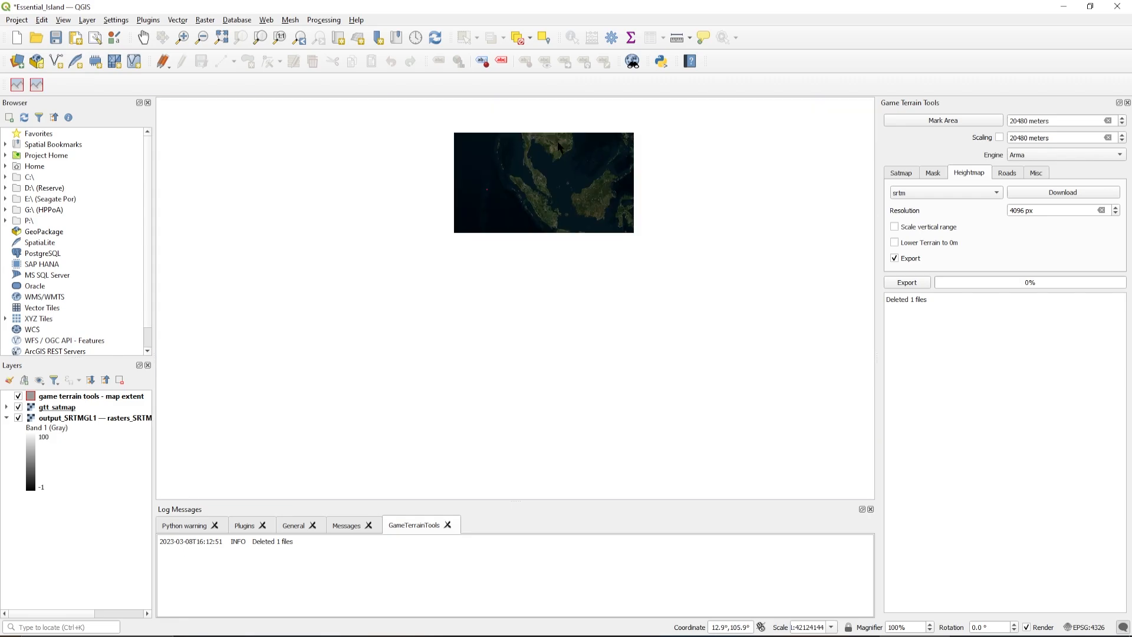
pyautogui.scroll(-2, 571, 143)
pyautogui.scroll(2, 584, 129)
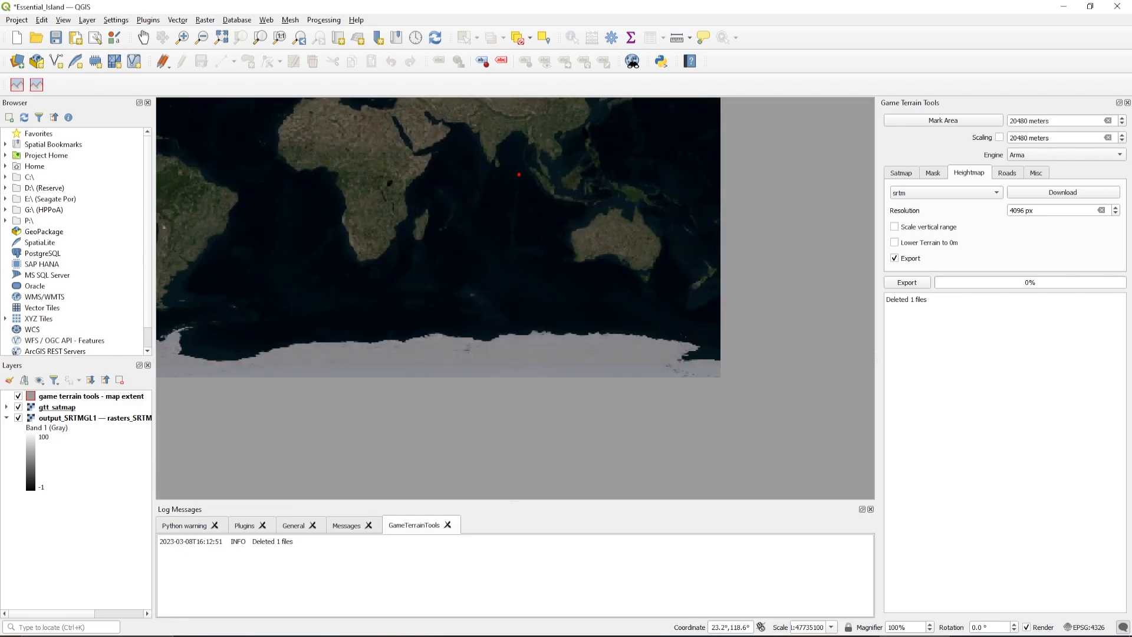
pyautogui.scroll(-3, 575, 142)
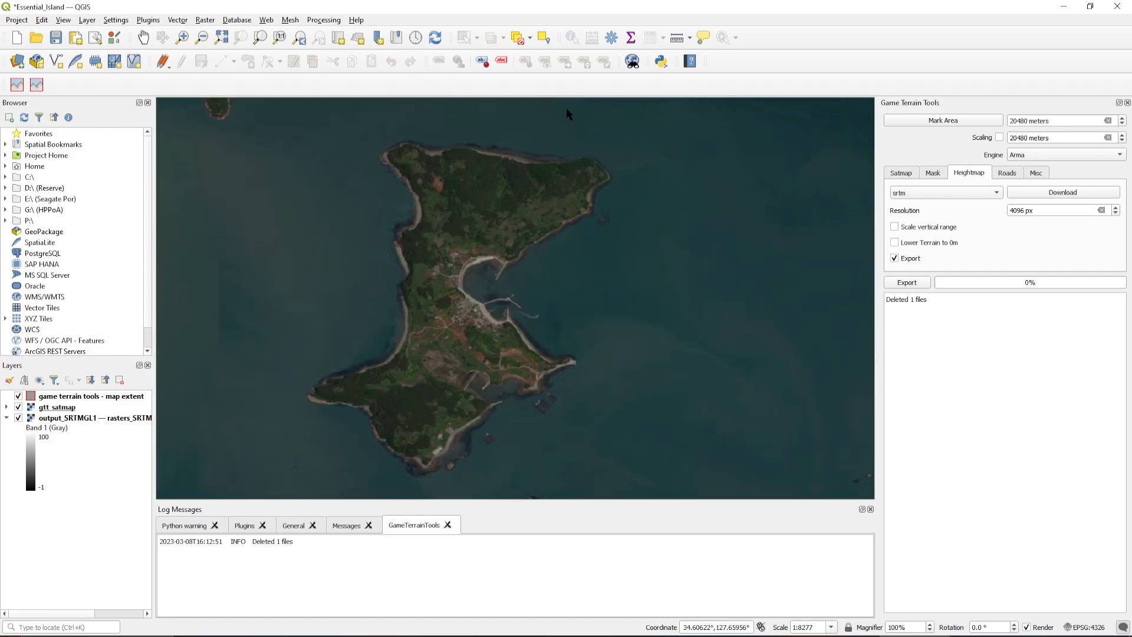
pyautogui.scroll(-1, 561, 112)
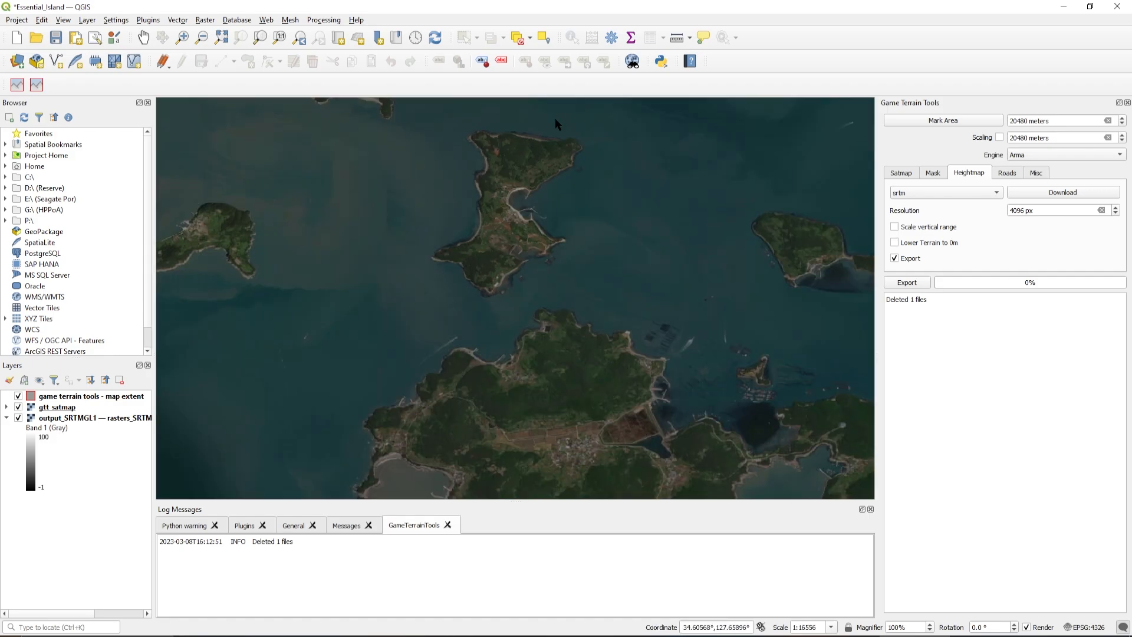
# Set the map area and scaling sizes to 2048 meters and mark the area so it encloses the whole island
pyautogui.click(1025, 119)
pyautogui.press('BackSpace')
pyautogui.click(1029, 138)
pyautogui.click(956, 120)
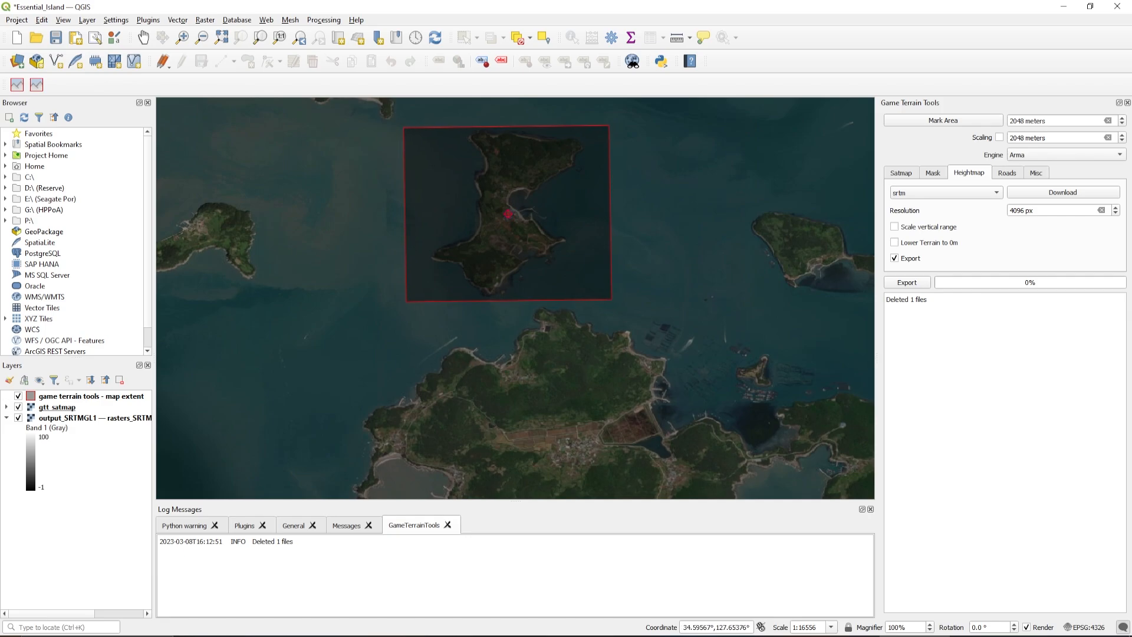
pyautogui.click(586, 233)
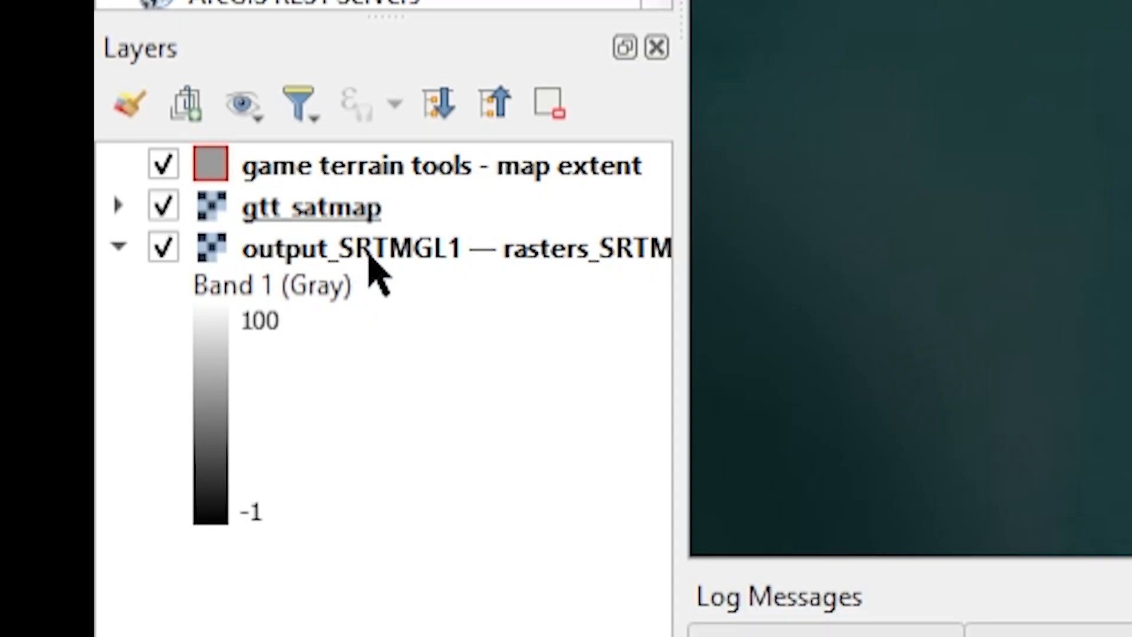
# Rename the SRTMGL1 elevation raster layer as gtt_heightmap
pyautogui.click(73, 419)
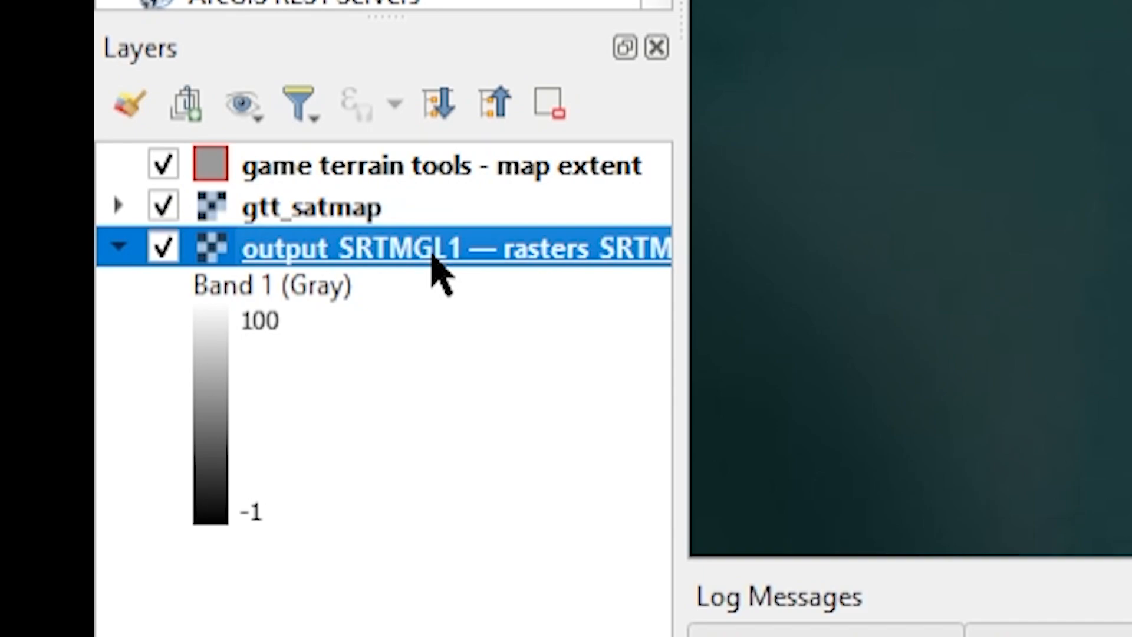
pyautogui.rightClick(373, 253)
pyautogui.click(597, 442)
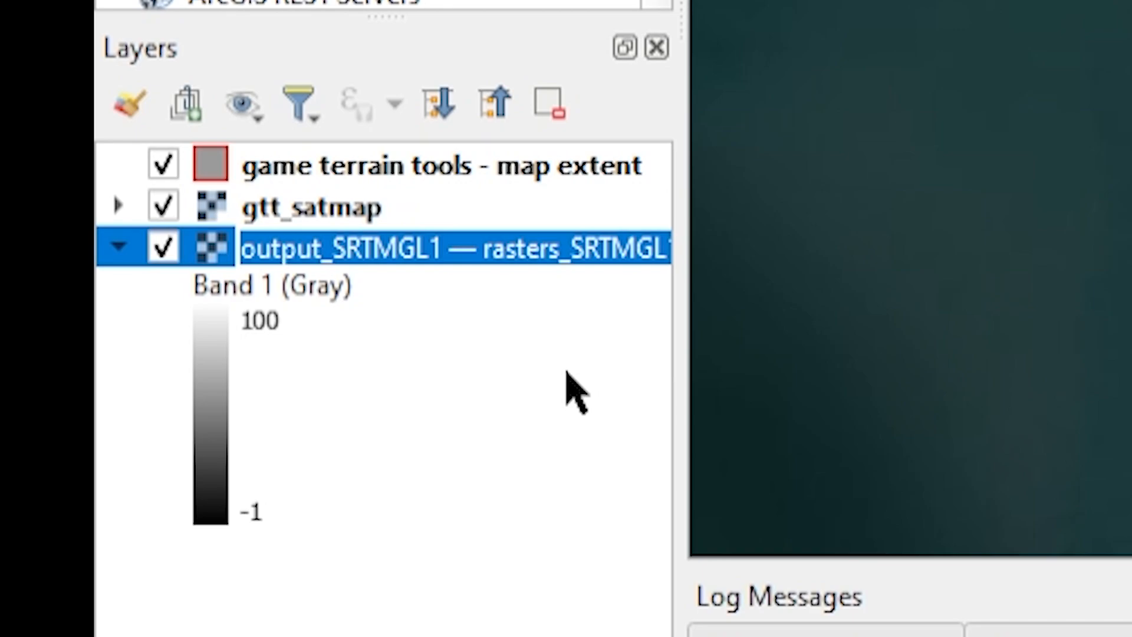
pyautogui.write('gtt')
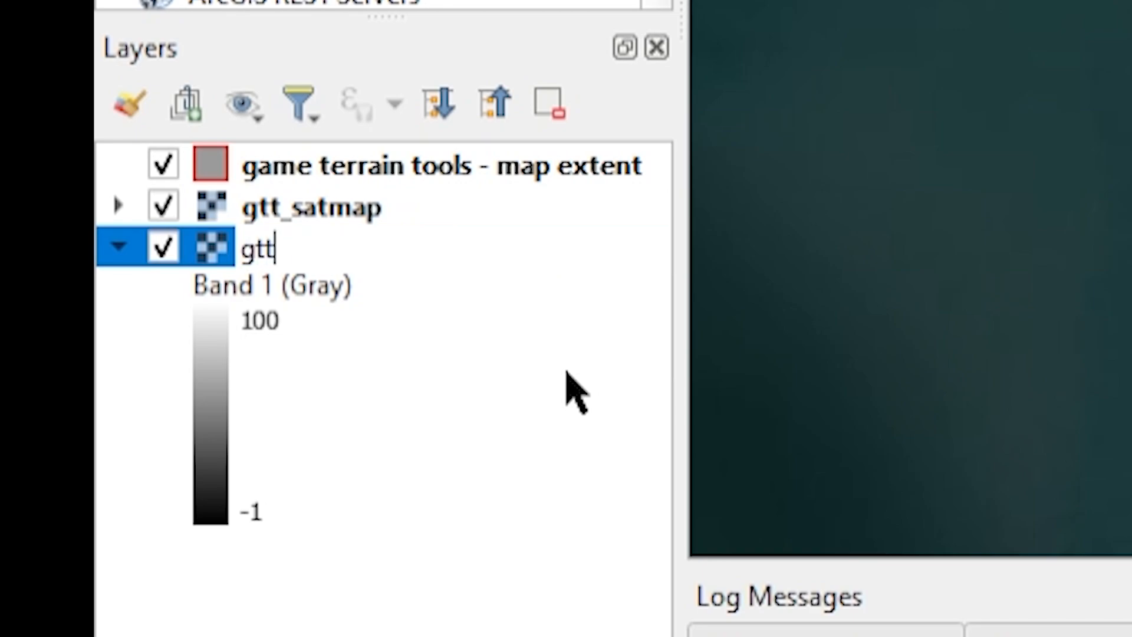
pyautogui.write('_height')
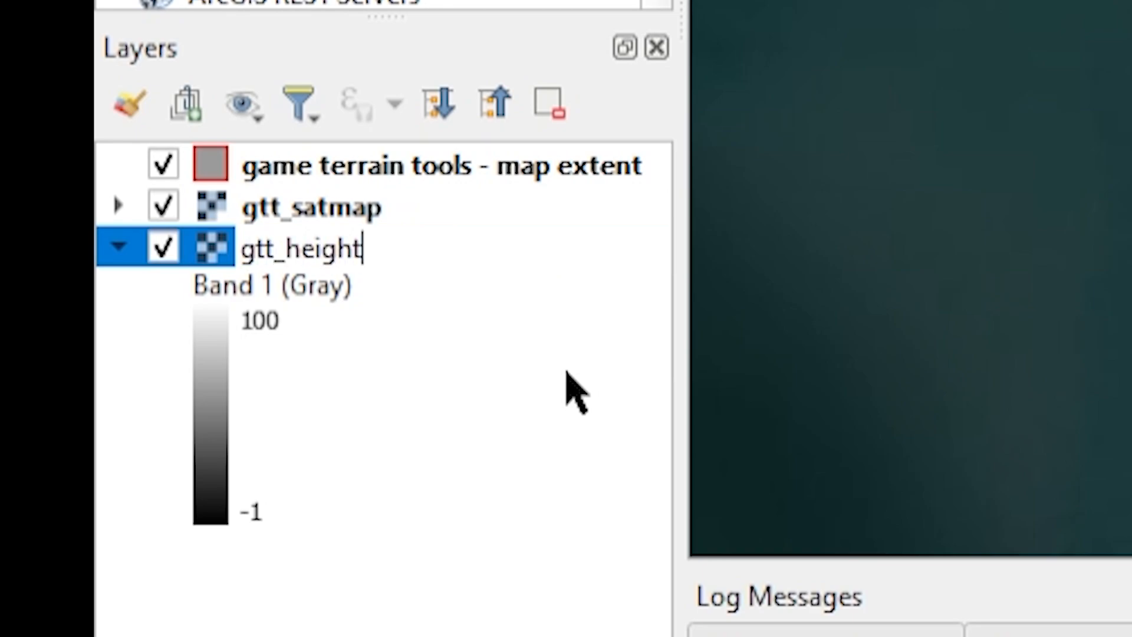
pyautogui.write('map')
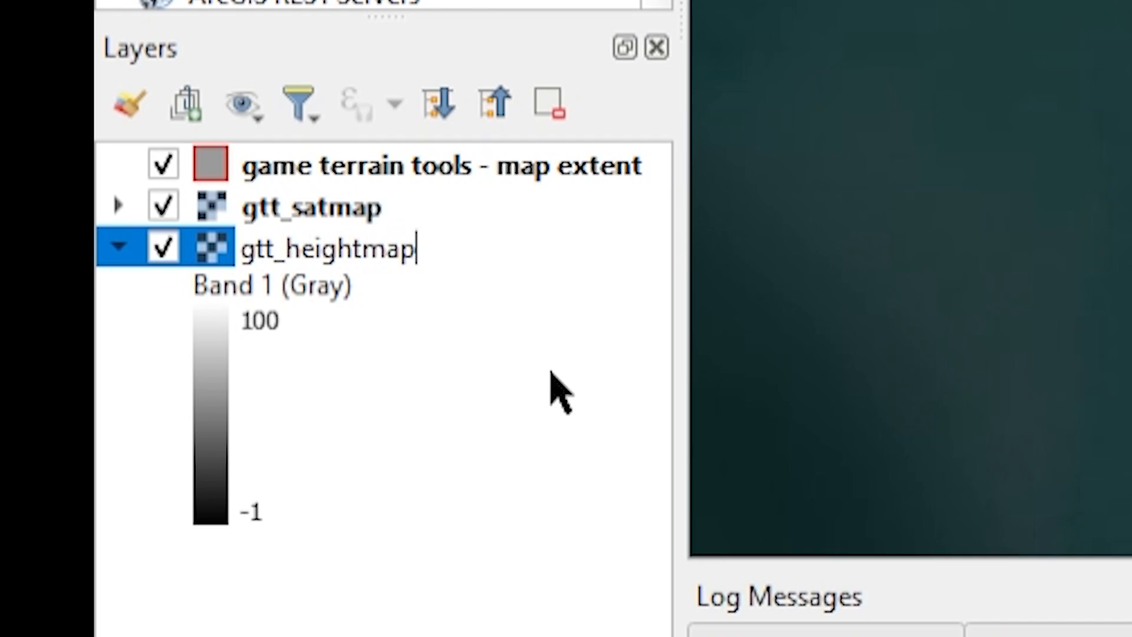
pyautogui.press('Return')
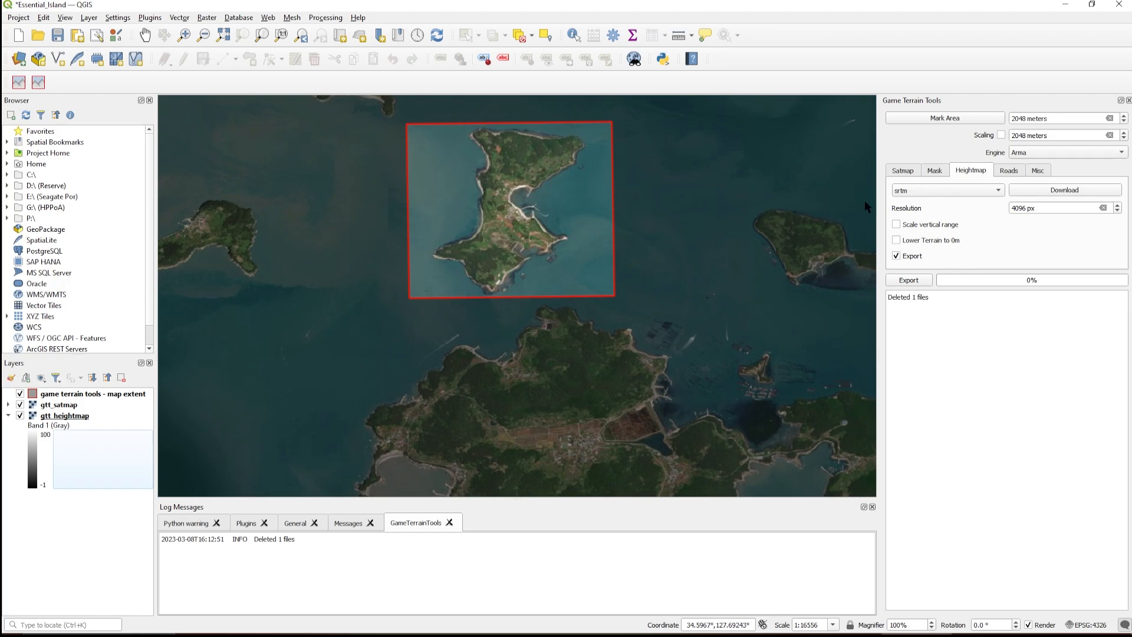
# Show the road settings and review the required layer names osm multipolygons, osm lines and gtt_heightmap in the Notepad notes
pyautogui.click(1009, 170)
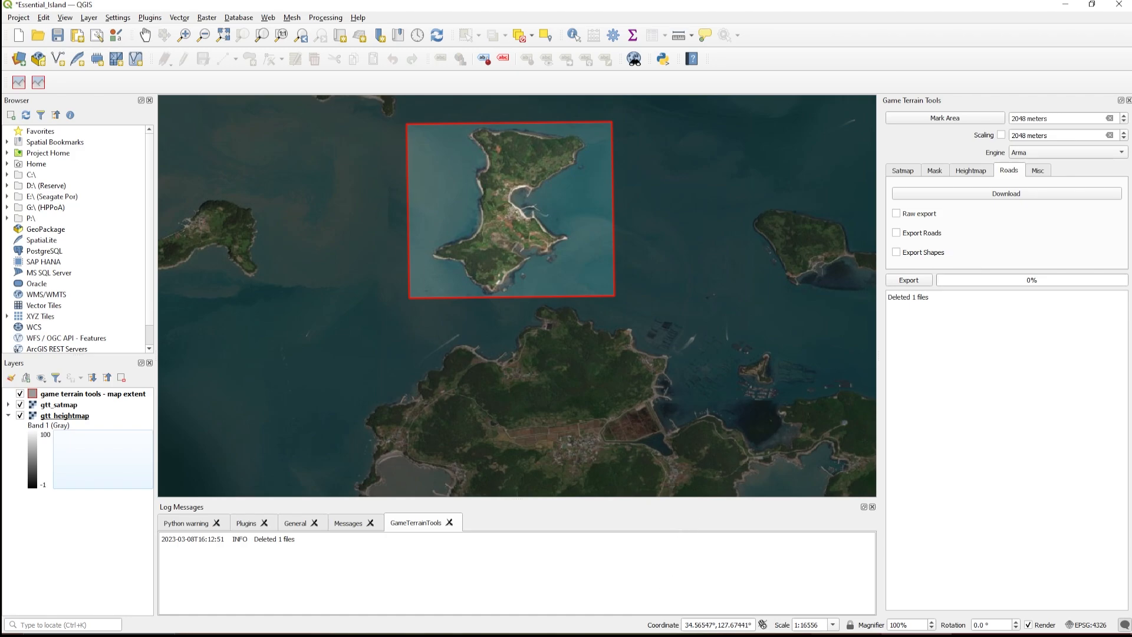
pyautogui.hotkey('alt', 'Tab')
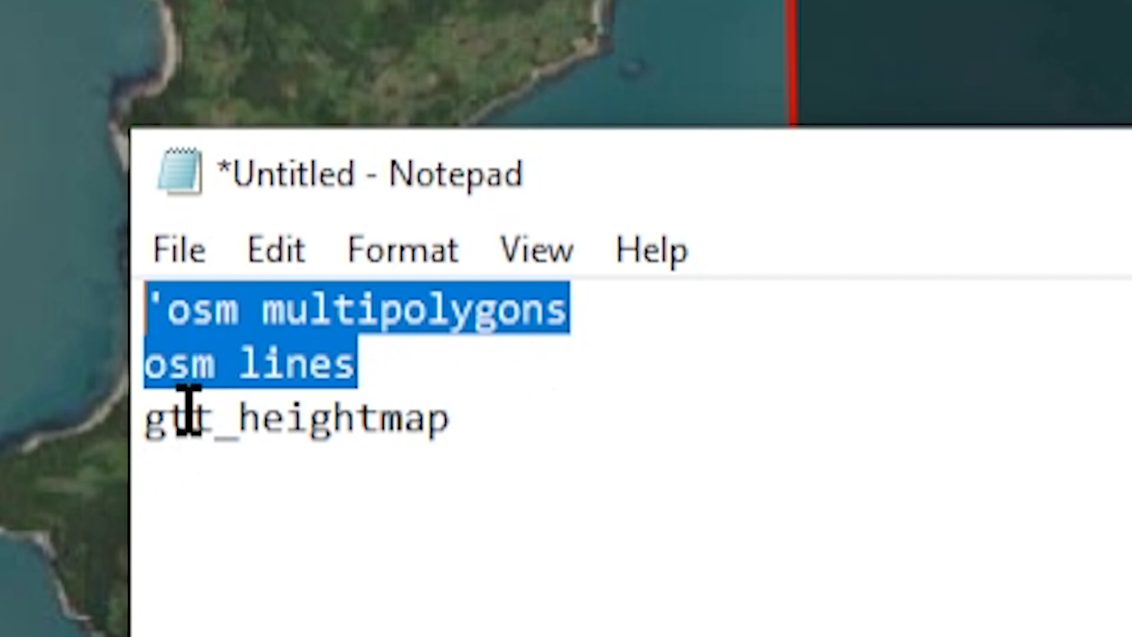
pyautogui.moveTo(461, 449); pyautogui.dragTo(71, 475)
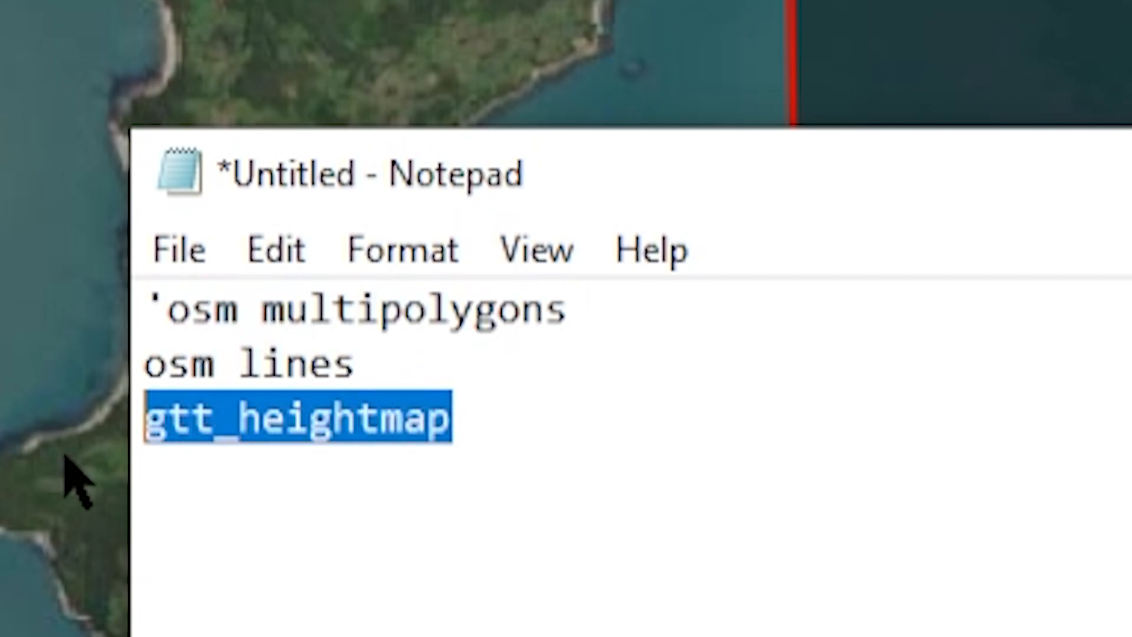
pyautogui.click(431, 528)
pyautogui.moveTo(455, 341); pyautogui.dragTo(46, 220)
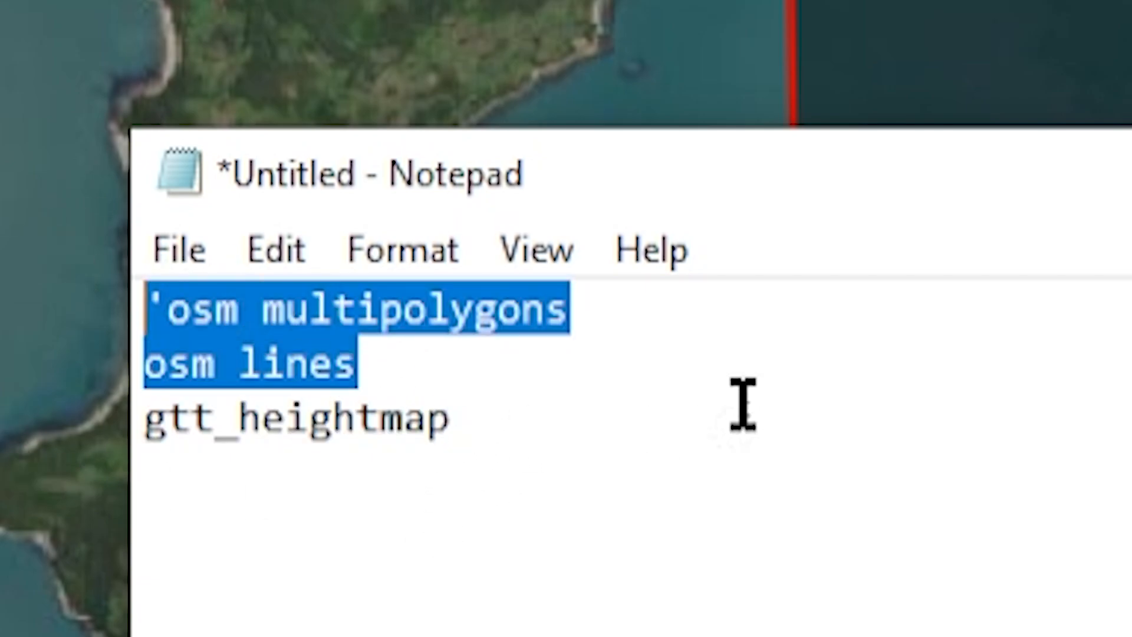
pyautogui.hotkey('alt', 'Tab')
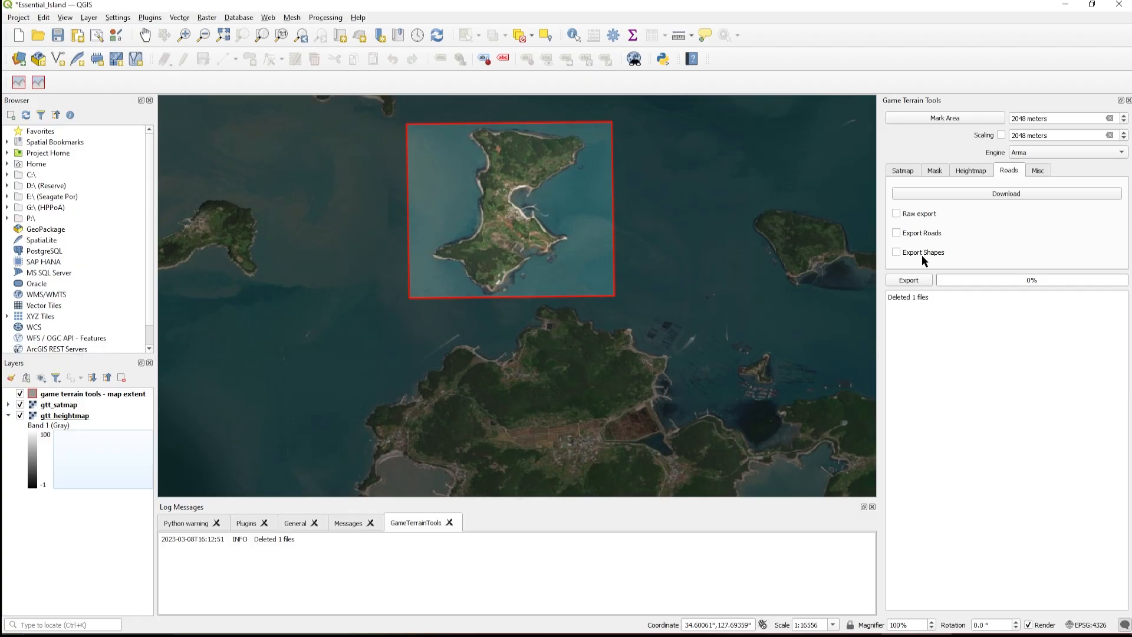
# Download the OSM road data for the marked area, inspect the imagery around the island and dismiss the download notification
pyautogui.click(983, 192)
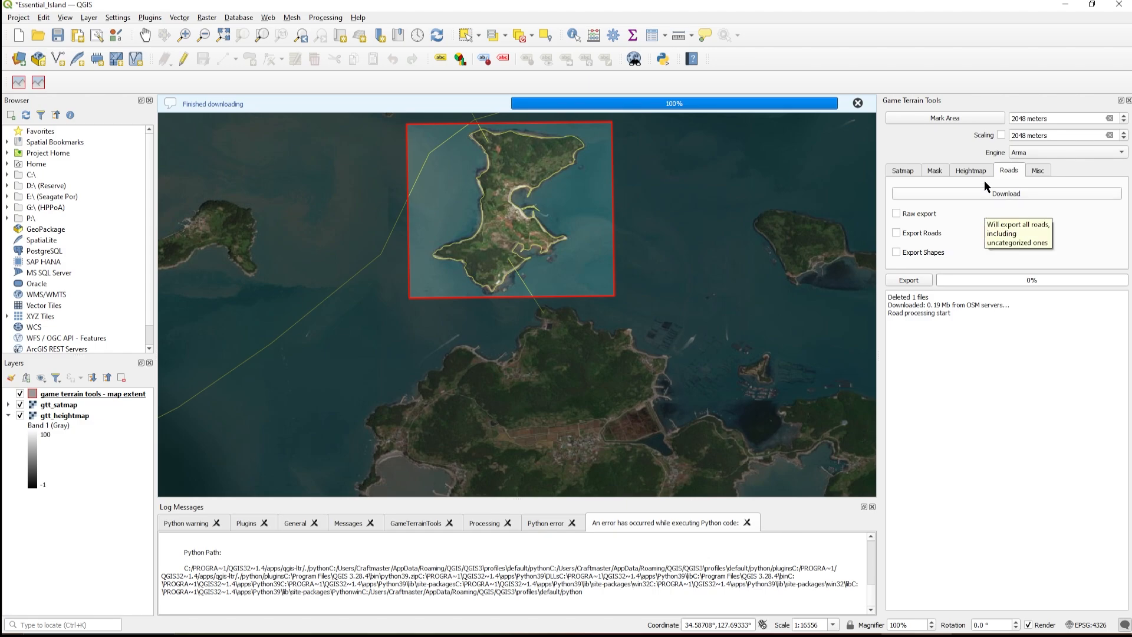
pyautogui.click(970, 171)
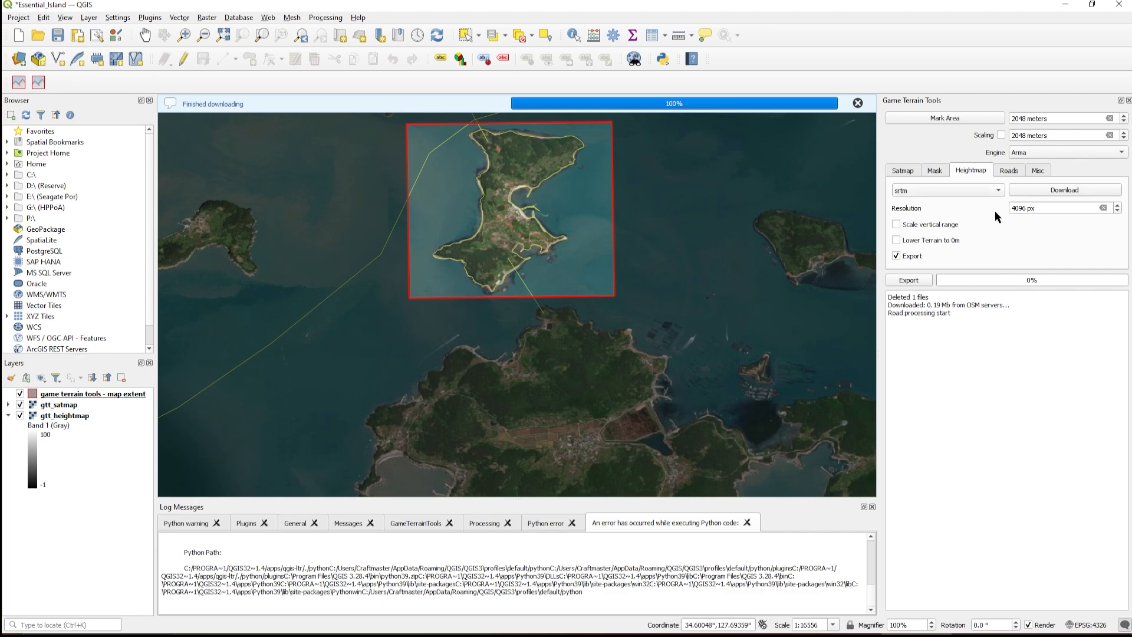
pyautogui.scroll(1, 558, 187)
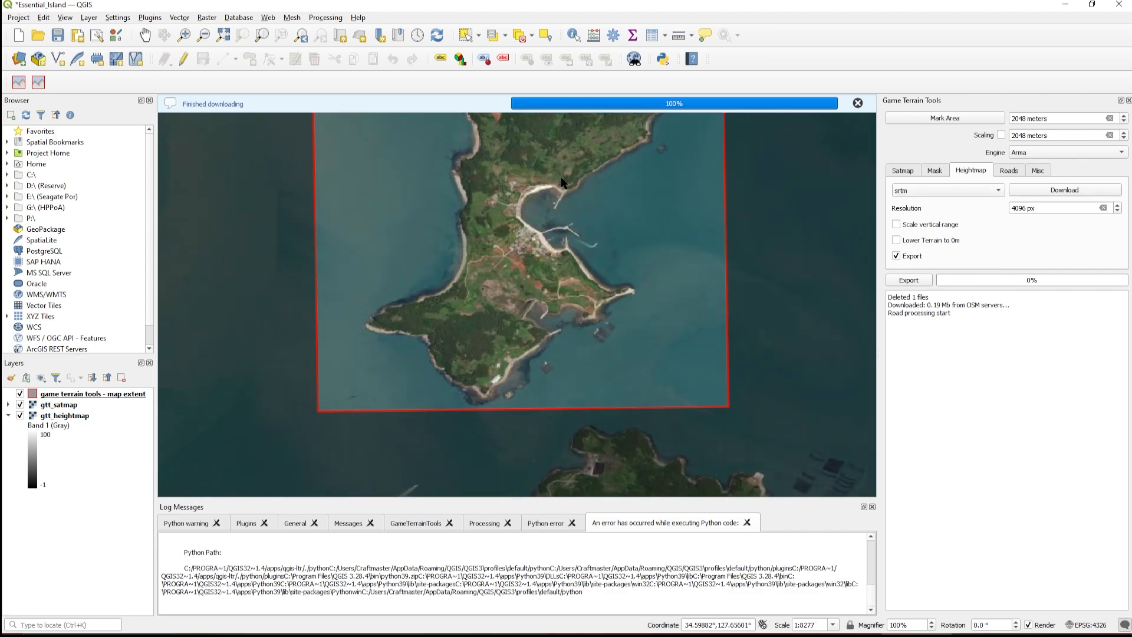
pyautogui.scroll(-1, 583, 185)
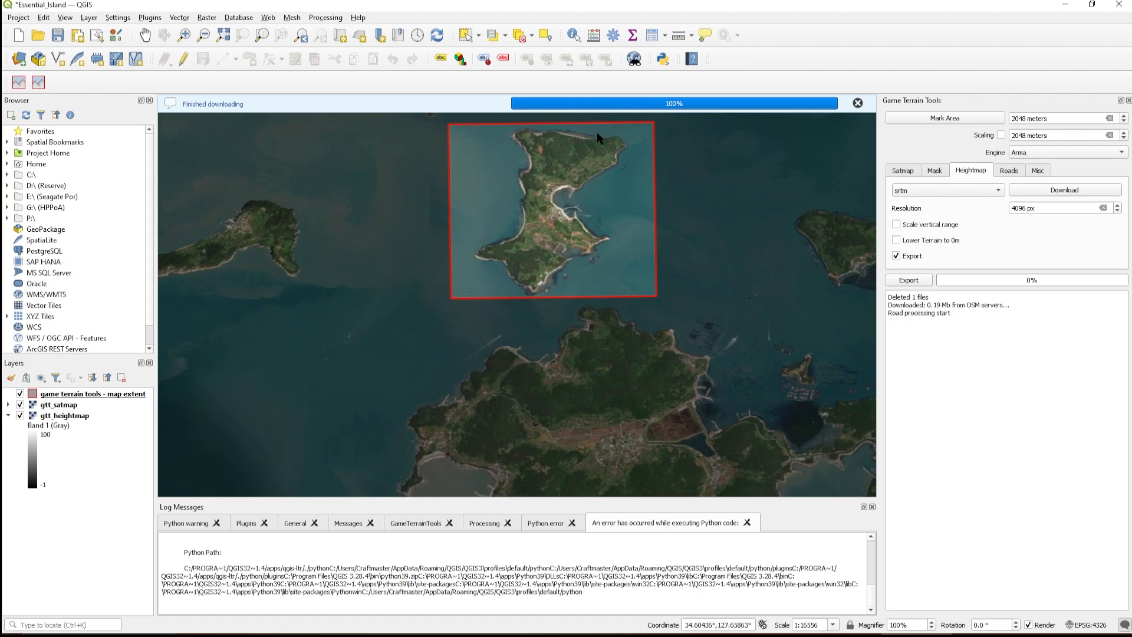
pyautogui.click(858, 102)
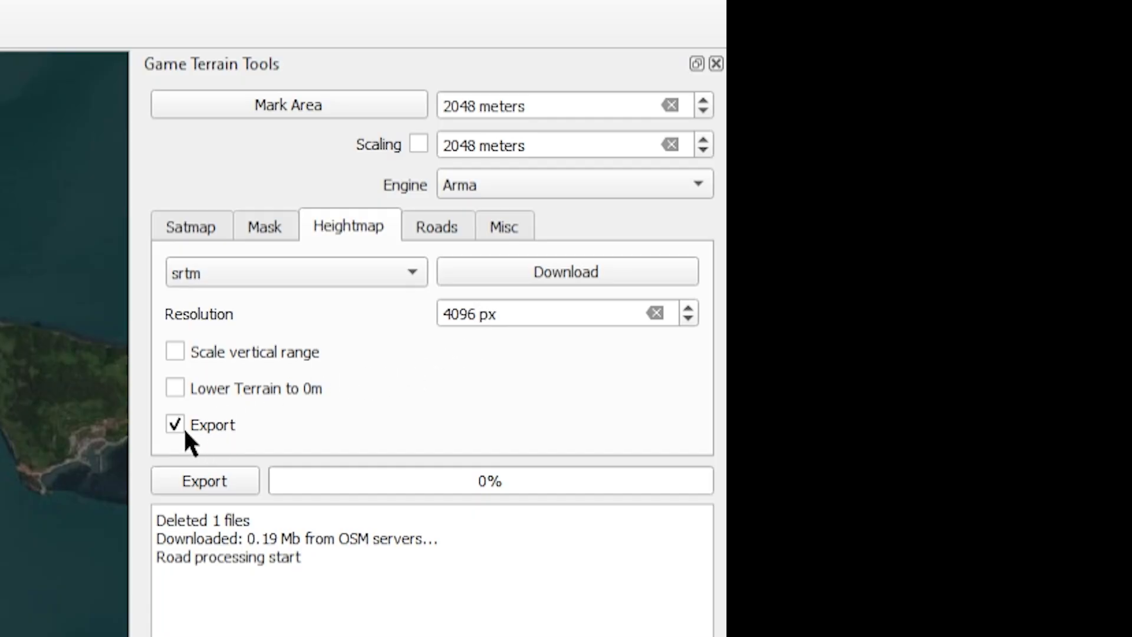
# Check the satmap and heightmap export options and download the srtm heightmap, signing in with the Earthdata username and account password
pyautogui.click(194, 235)
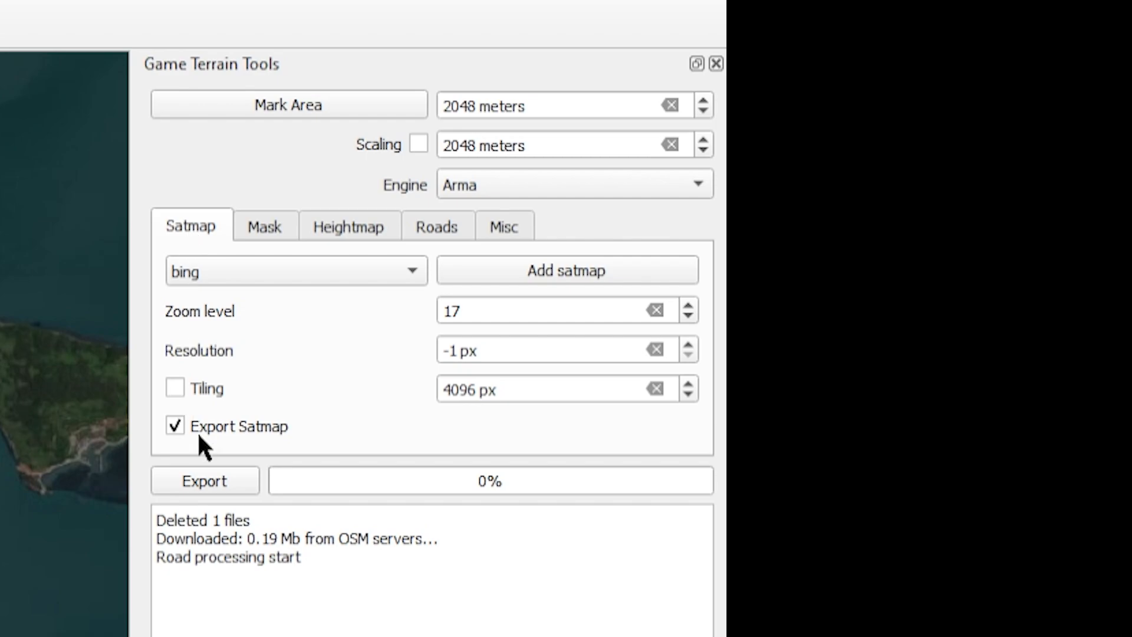
pyautogui.click(352, 226)
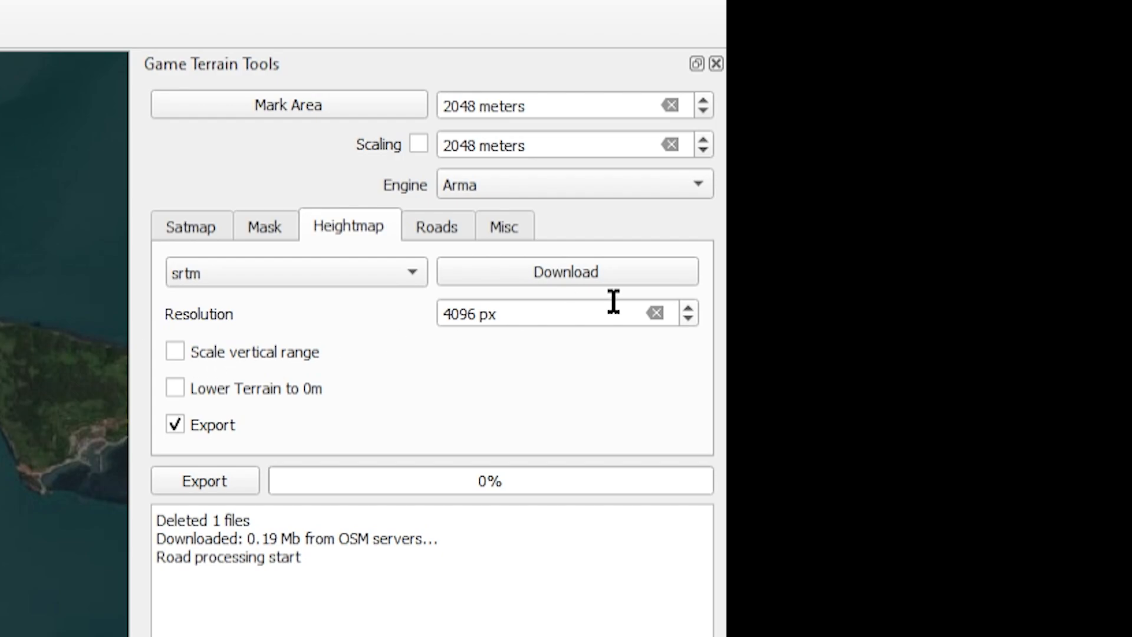
pyautogui.click(543, 273)
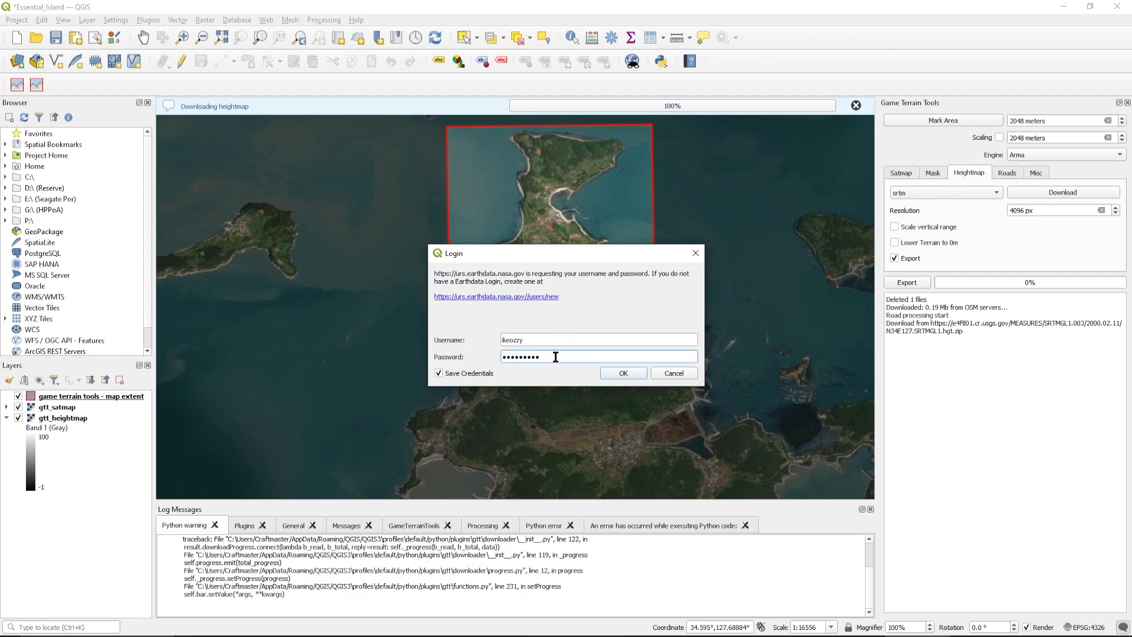
pyautogui.press('BackSpace')
pyautogui.press('BackSpace')
pyautogui.click(621, 374)
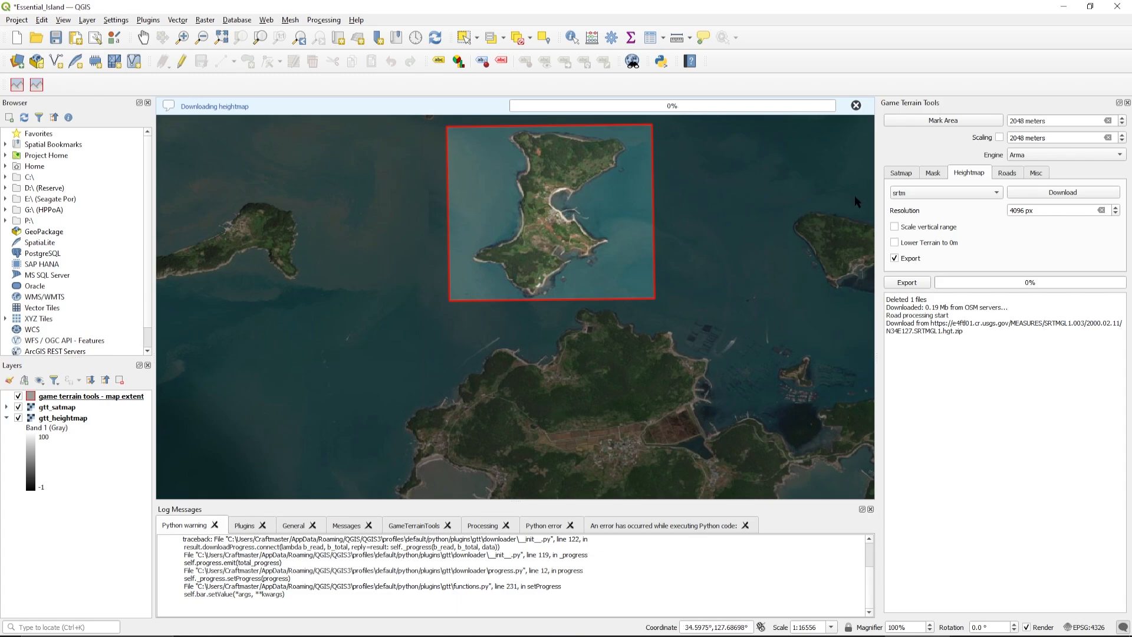
# Export the satmap and the 4096 px heightmap with both export options enabled, and dismiss the progress notification
pyautogui.click(900, 177)
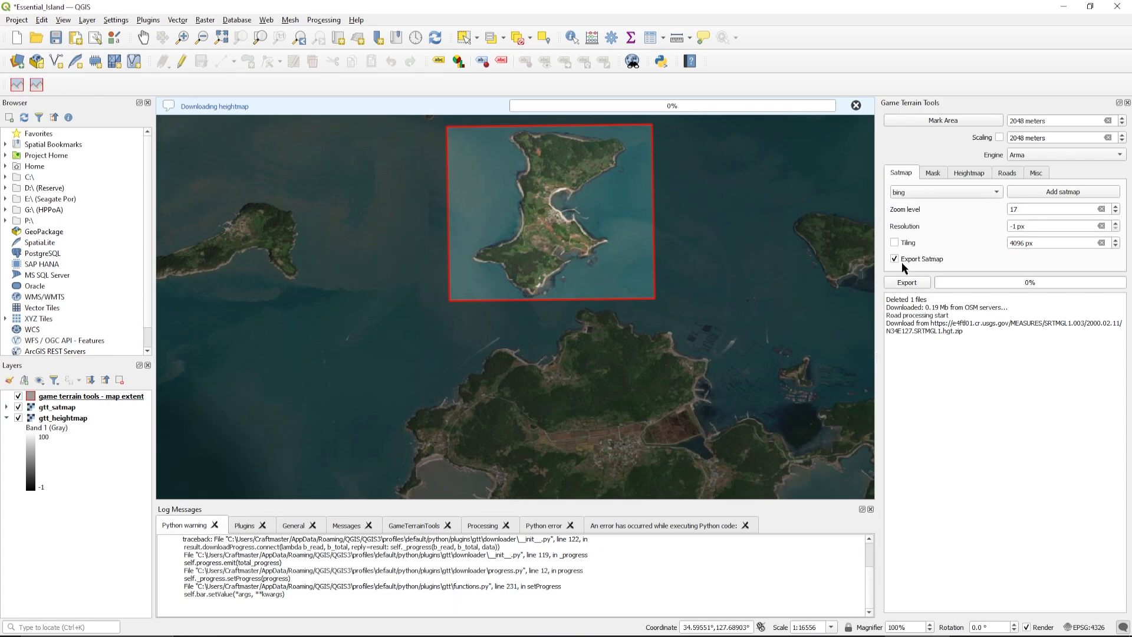
pyautogui.click(970, 175)
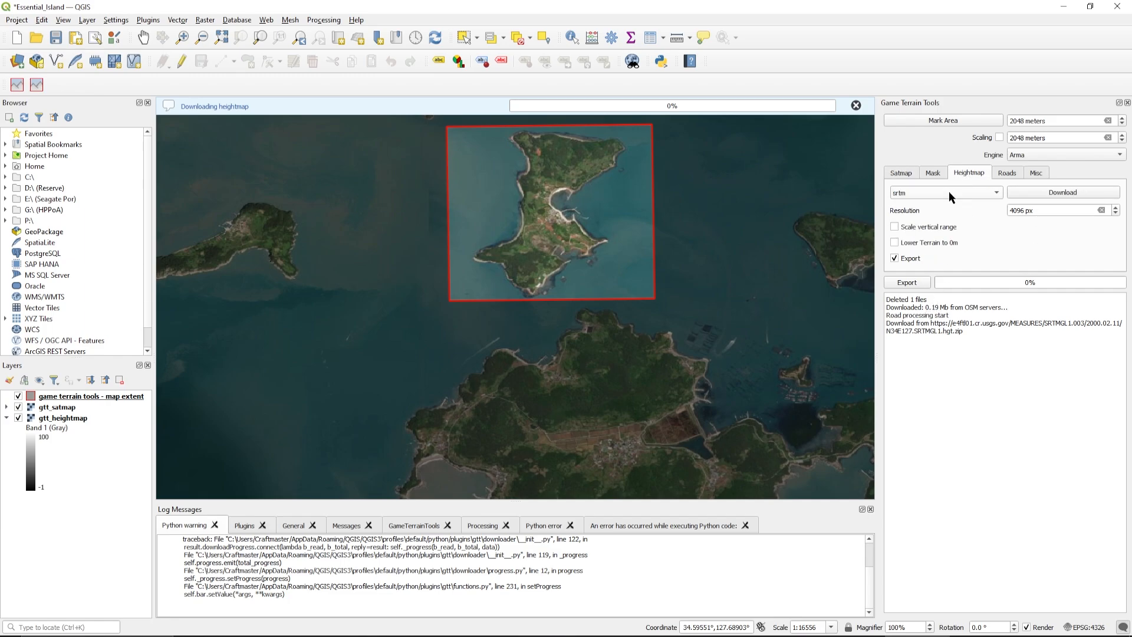
pyautogui.click(910, 284)
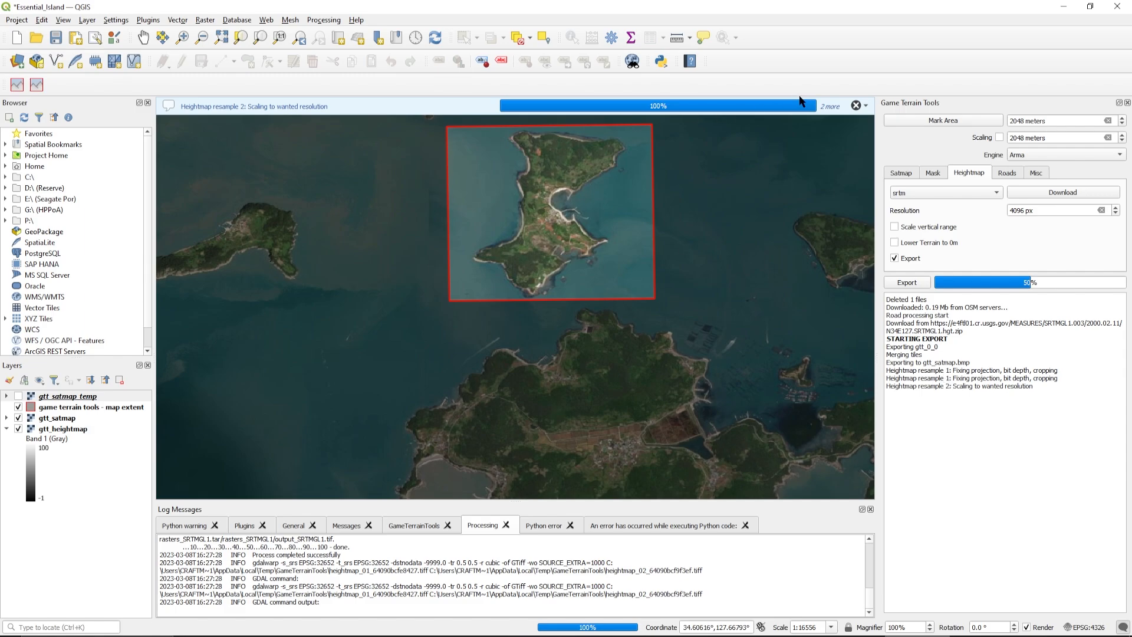
pyautogui.click(856, 106)
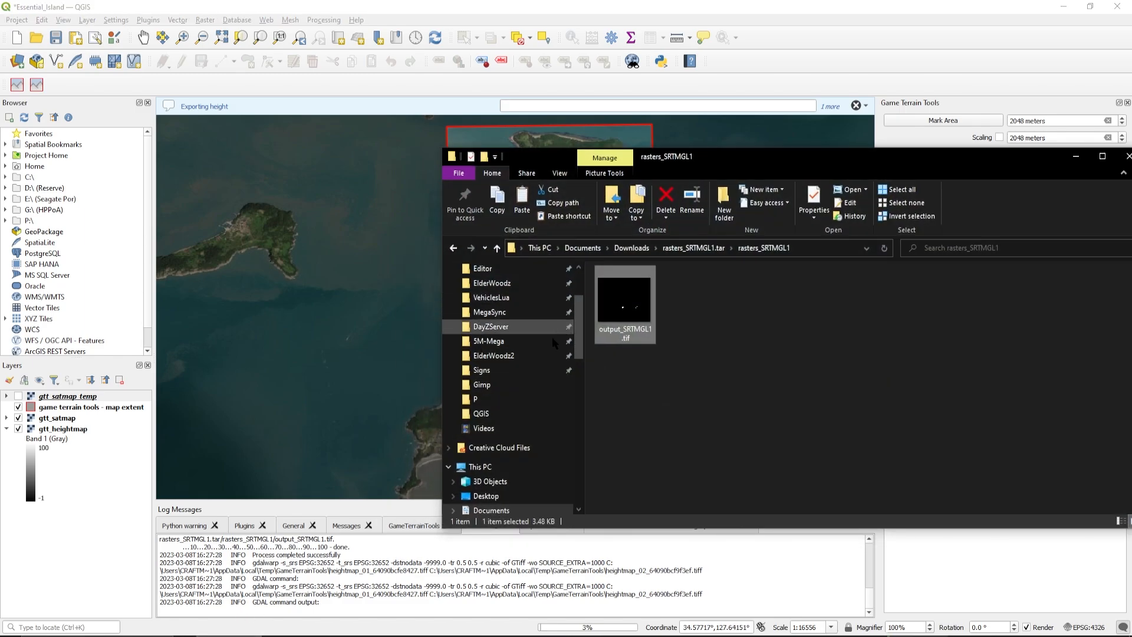
# Switch to File Explorer and inspect the exported files in the gtt_export folder inside the QGIS project folder
pyautogui.click(503, 420)
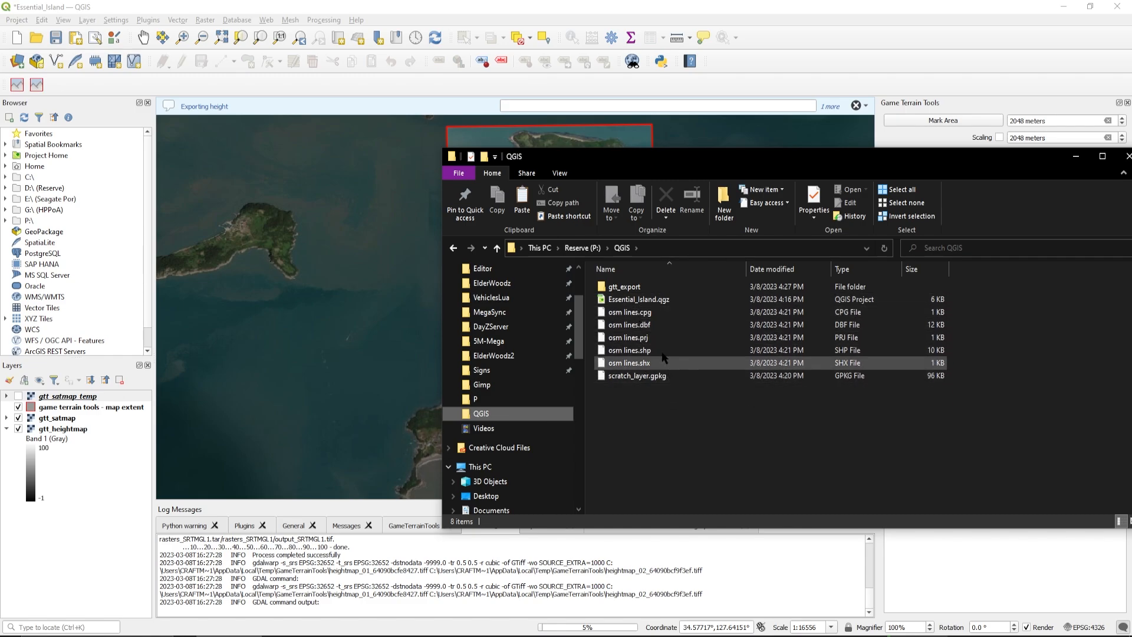
pyautogui.doubleClick(637, 287)
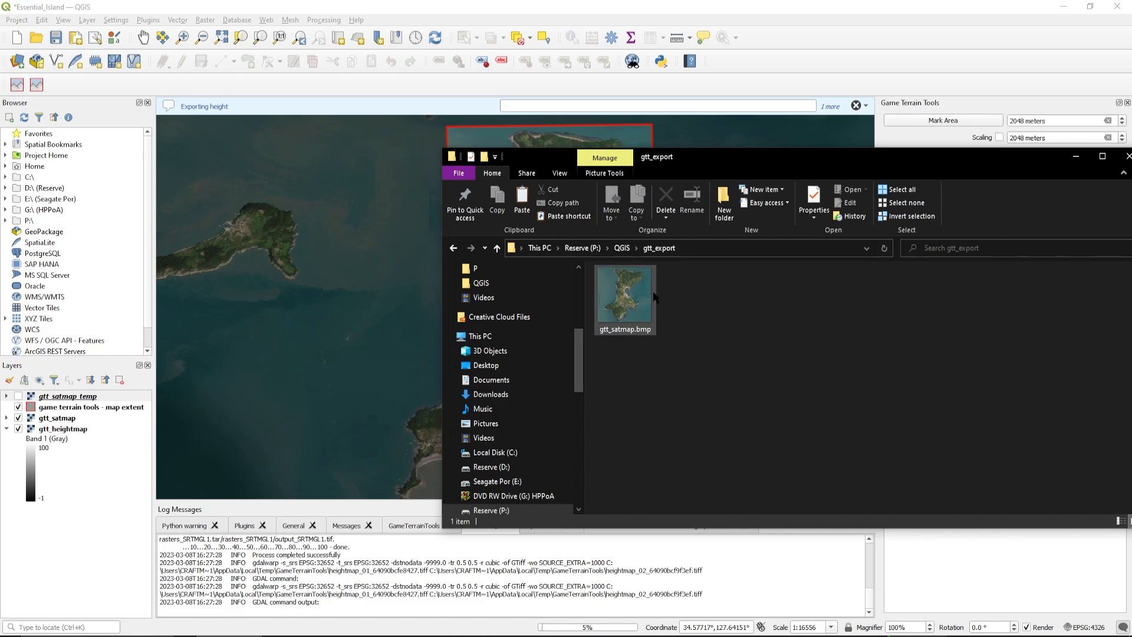
pyautogui.moveTo(653, 293)
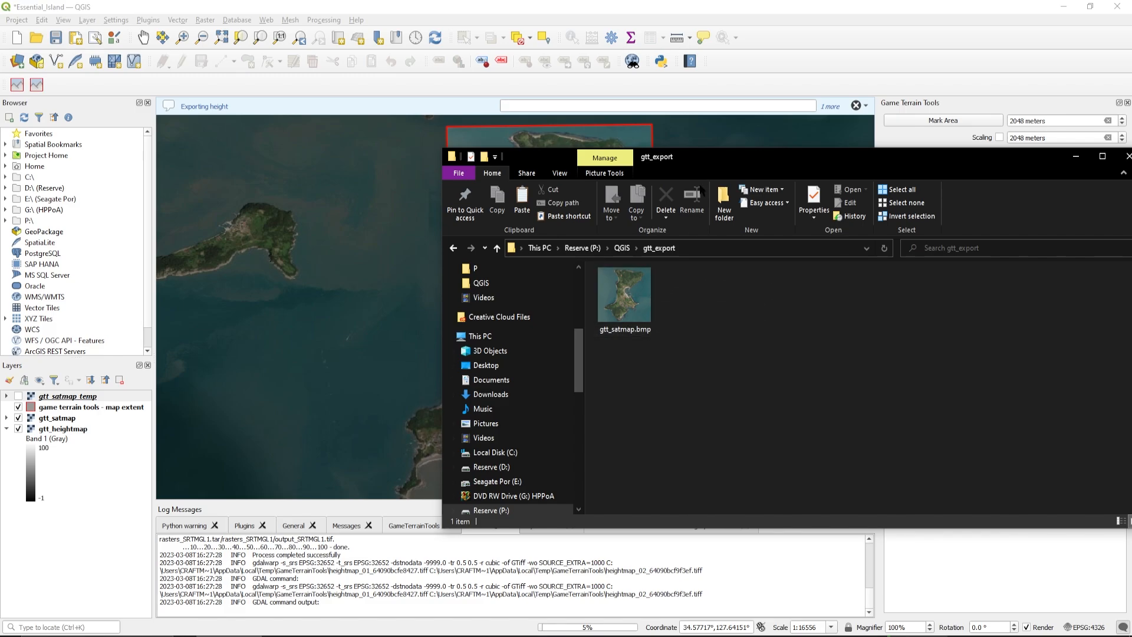
pyautogui.moveTo(693, 157); pyautogui.dragTo(543, 155)
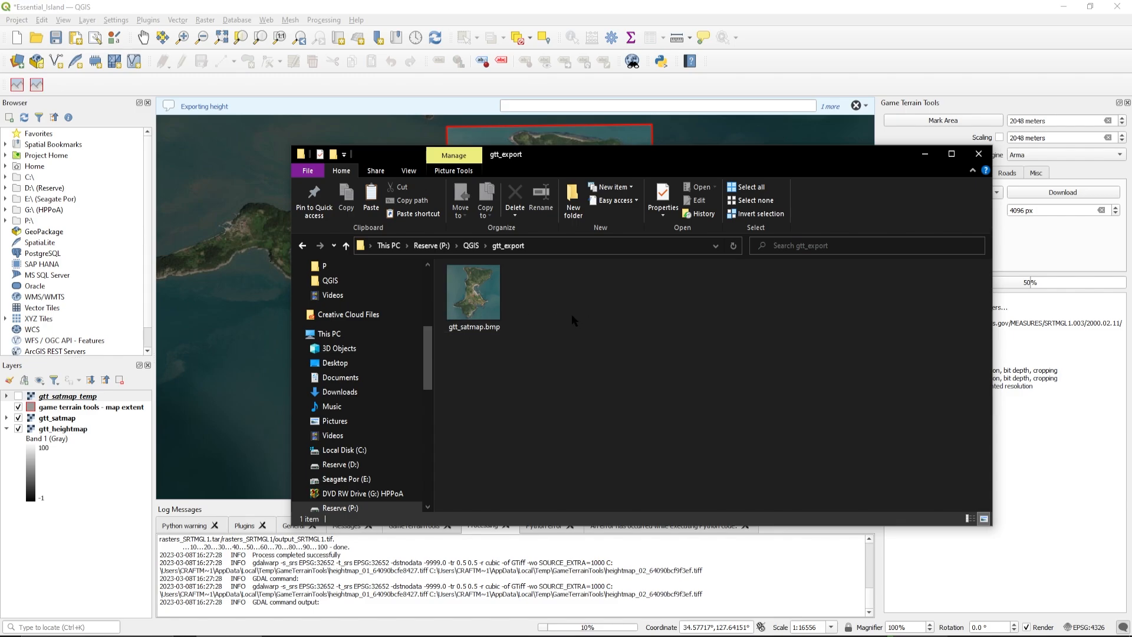
pyautogui.moveTo(634, 157); pyautogui.dragTo(615, 133)
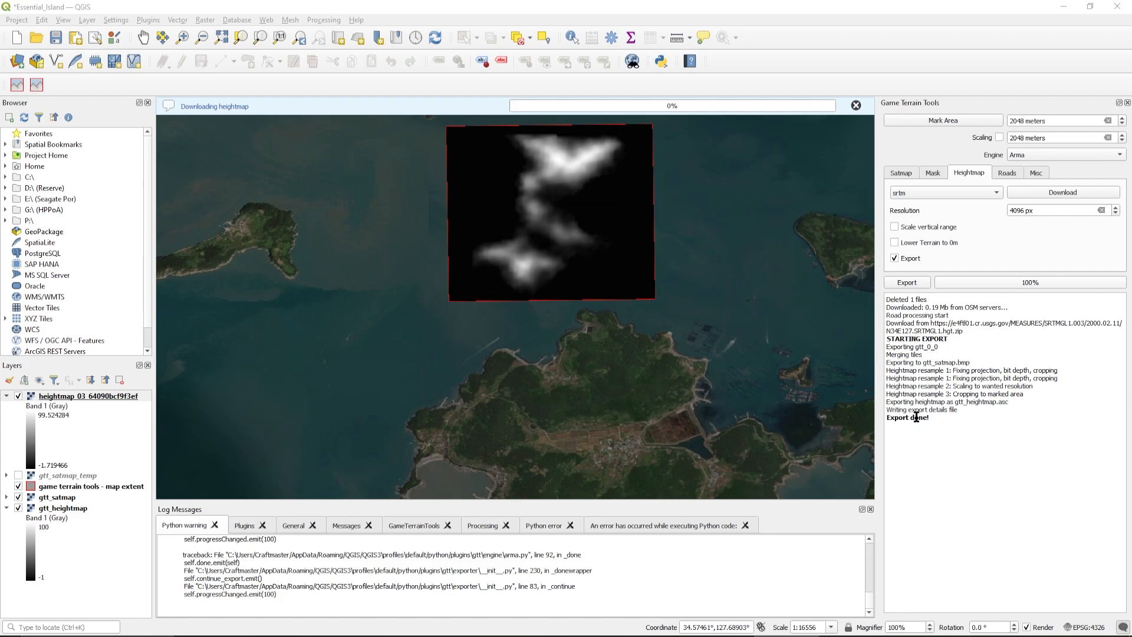
# Save the Essential_Island project and close QGIS
pyautogui.click(13, 20)
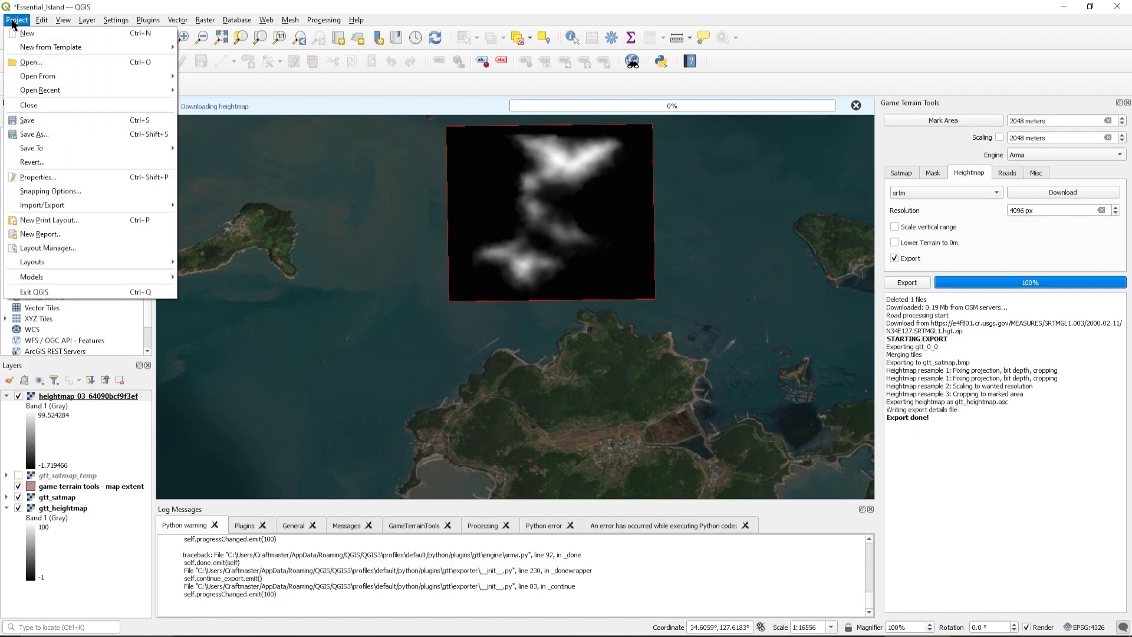
pyautogui.click(36, 120)
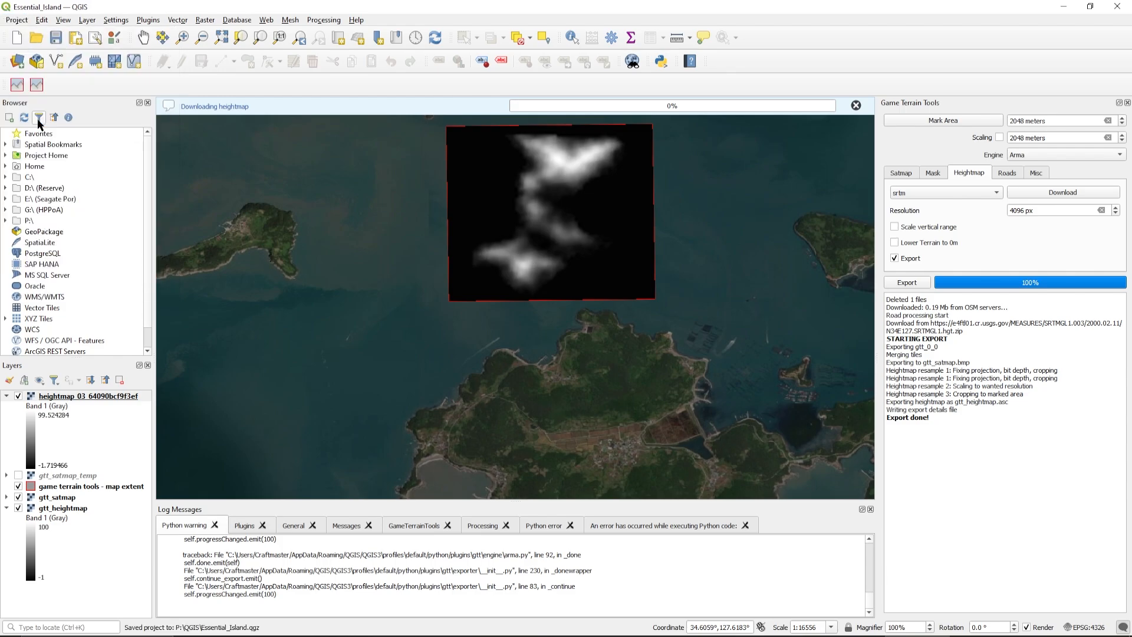
pyautogui.click(1118, 7)
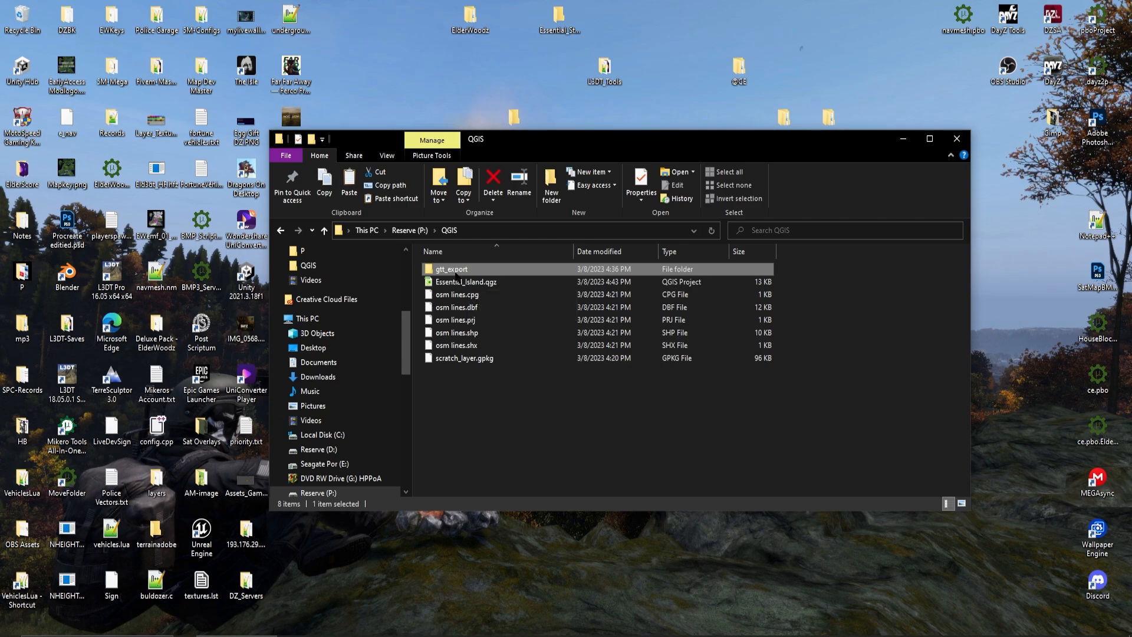
# Review the finished export files in the gtt_export folder, minimize File Explorer and close DayZ Tools
pyautogui.doubleClick(468, 271)
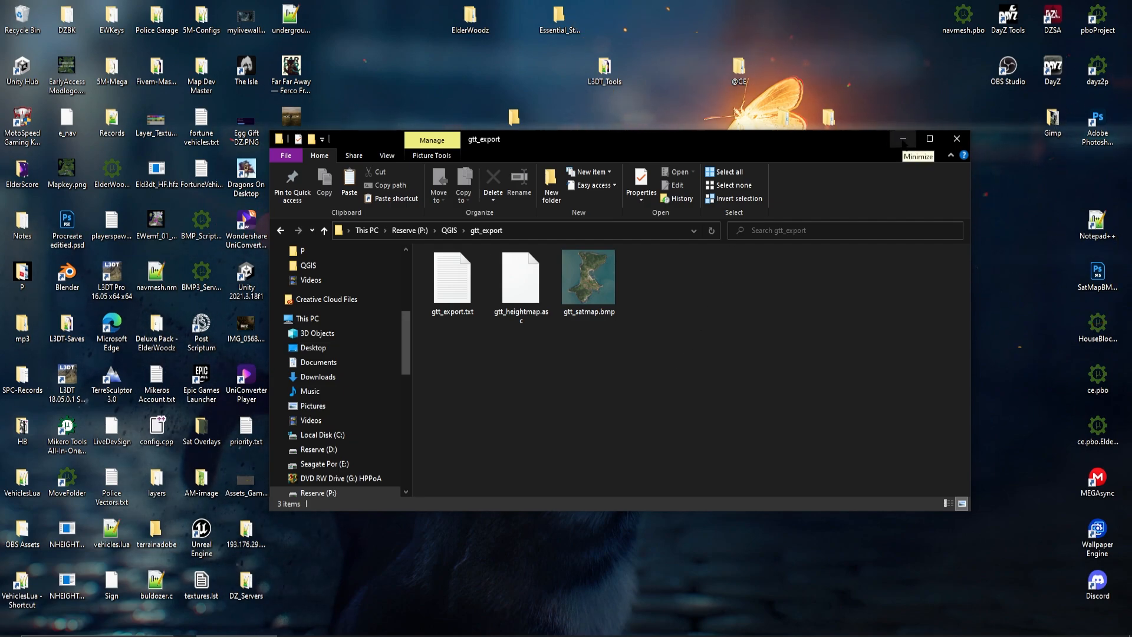
pyautogui.click(903, 140)
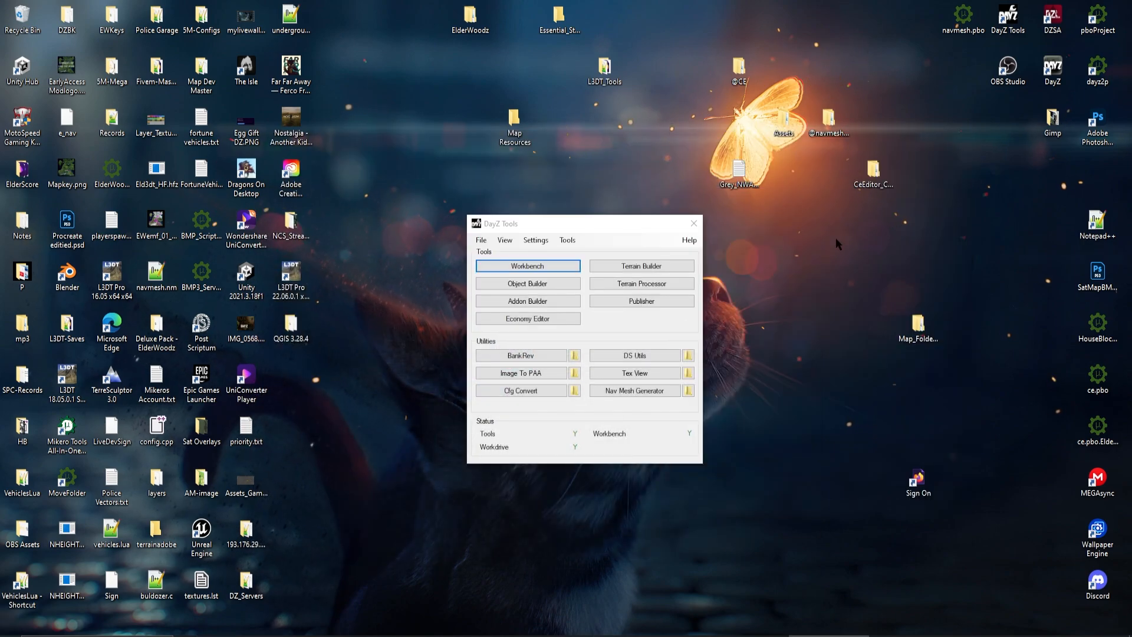
pyautogui.click(695, 224)
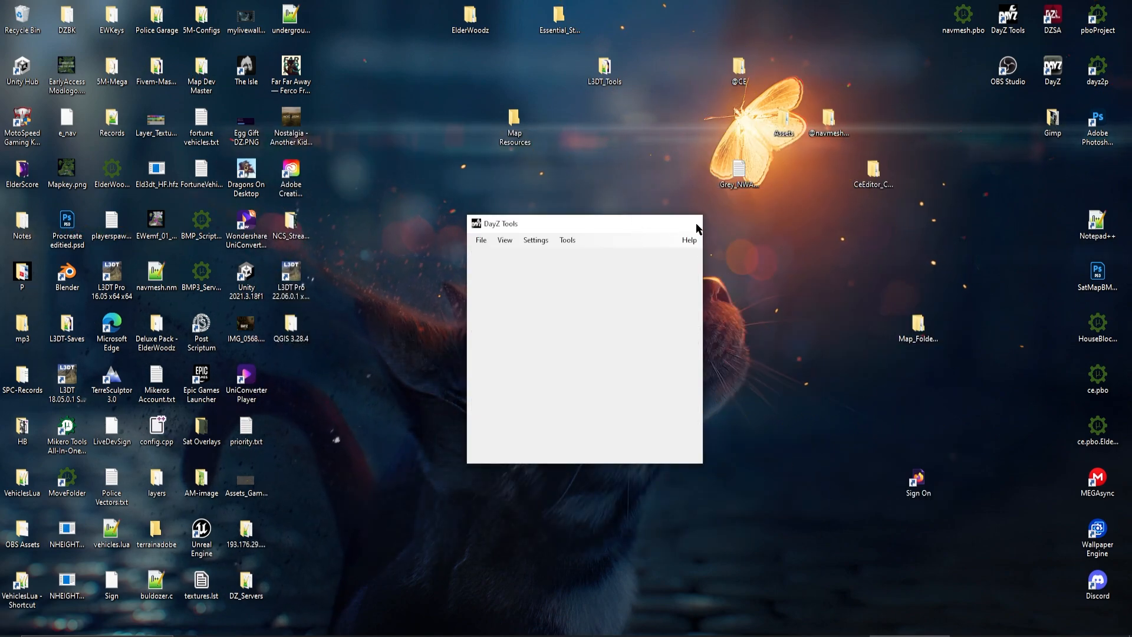